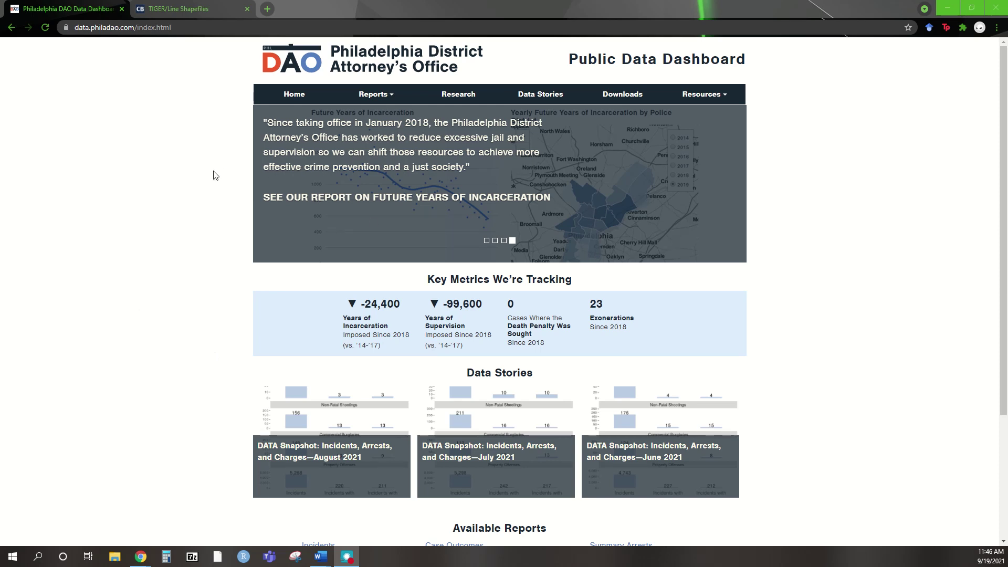
# Open the Charges Data CSV for Weekly by Census Tract from the Public Data Dashboard's downloads
pyautogui.scroll(-1, 134, 288)
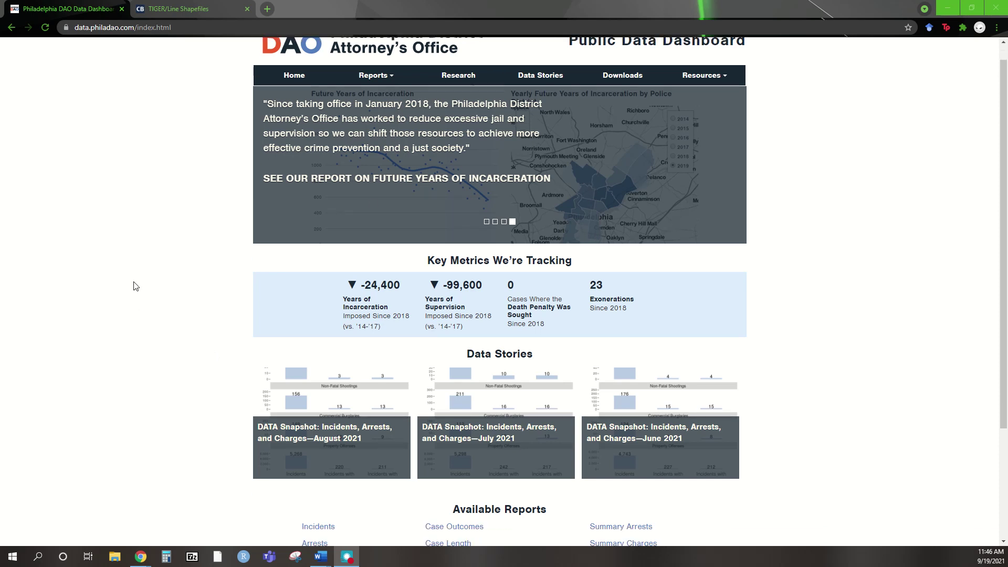
pyautogui.scroll(1, 136, 286)
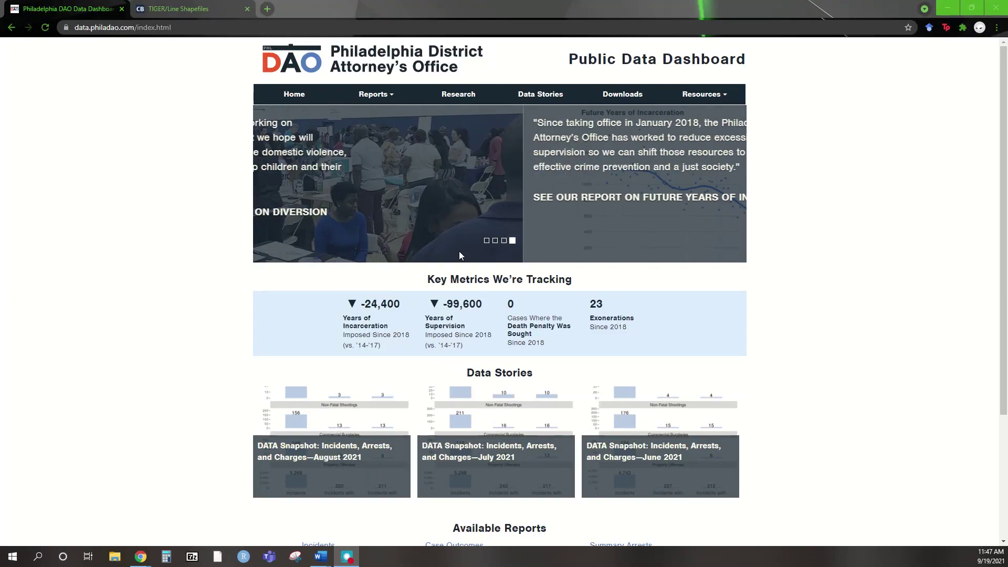
pyautogui.click(623, 95)
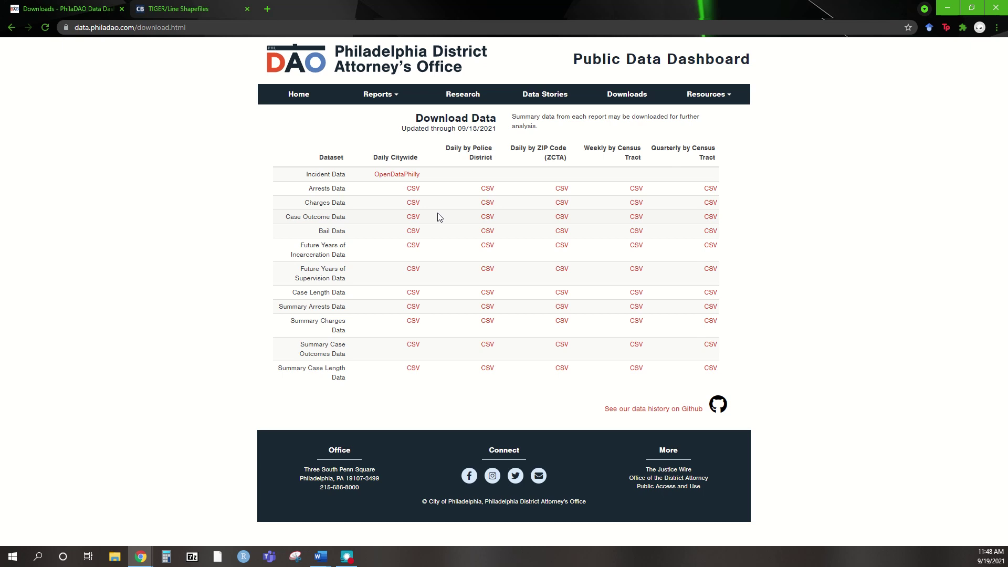
pyautogui.click(635, 204)
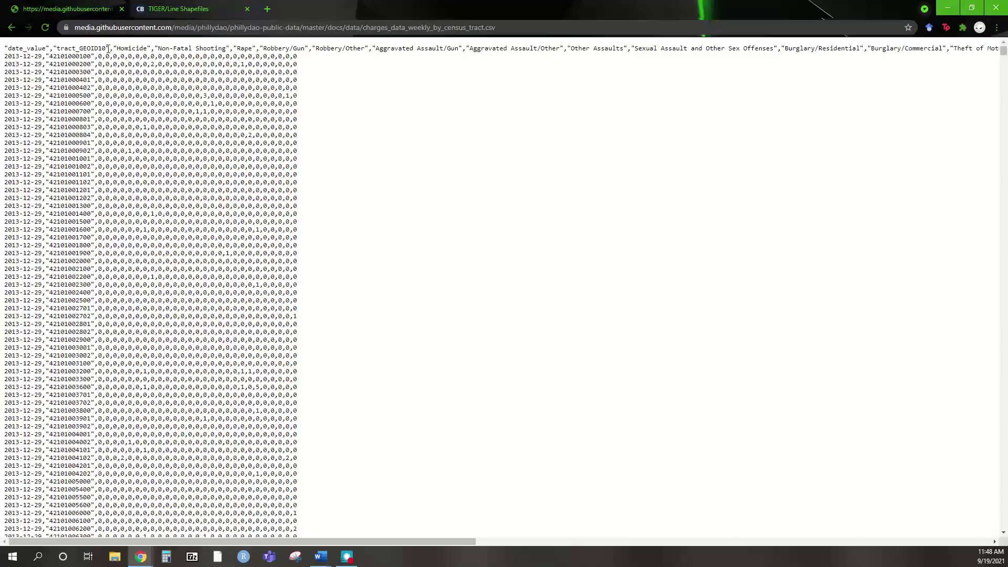
# Save the raw charges data as charges_data_weekly_by_census_tract.csv in the SecondaryData folder and open the downloaded file in Excel
pyautogui.moveTo(109, 63); pyautogui.dragTo(213, 193)
pyautogui.click(214, 194)
pyautogui.scroll(-3, 216, 287)
pyautogui.scroll(3, 216, 288)
pyautogui.moveTo(431, 541); pyautogui.dragTo(352, 534)
pyautogui.rightClick(325, 202)
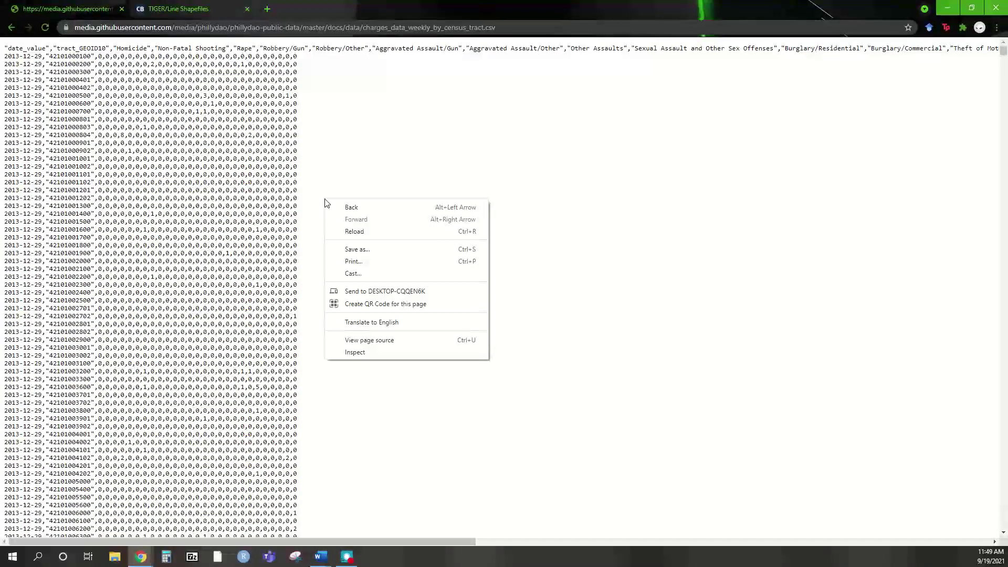
pyautogui.click(357, 249)
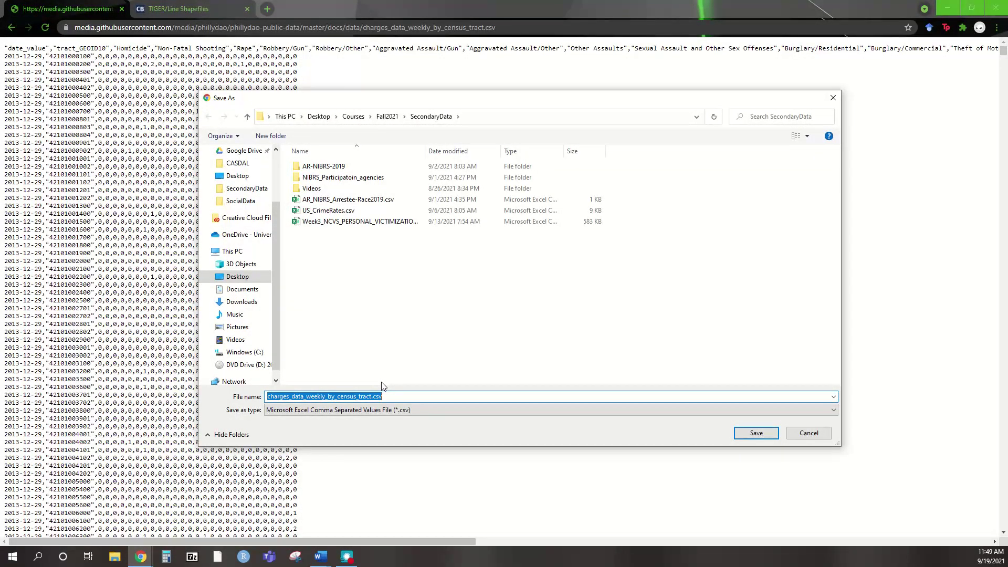
pyautogui.click(751, 434)
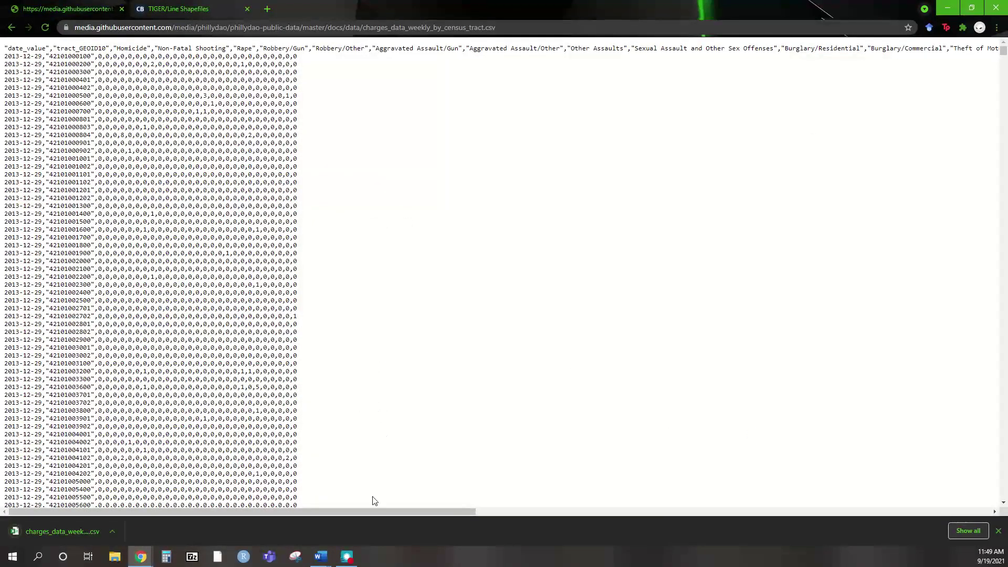
pyautogui.click(33, 528)
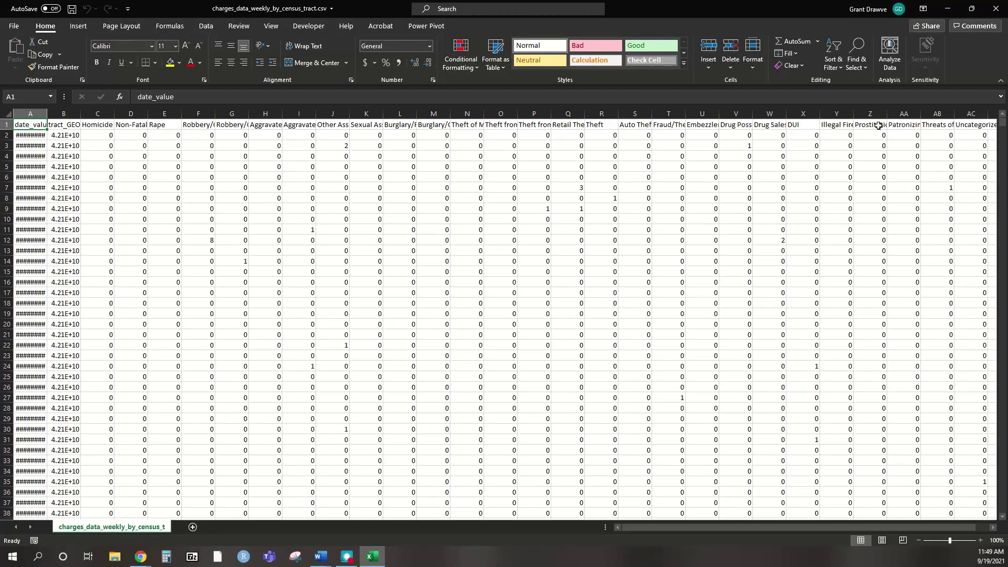
# Auto-fit the width of all columns in the sheet so the full headers and values fit
pyautogui.click(8, 114)
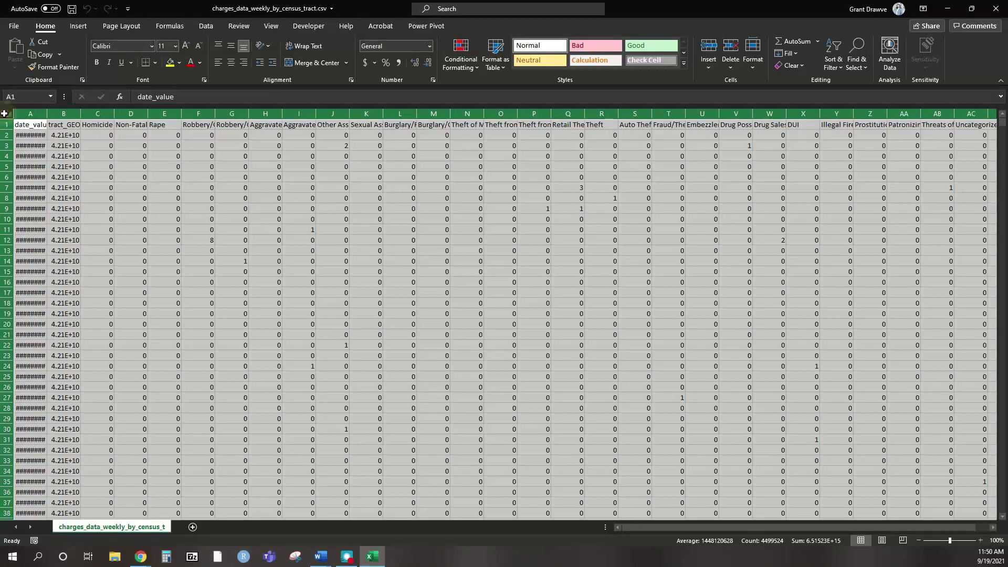
pyautogui.doubleClick(46, 114)
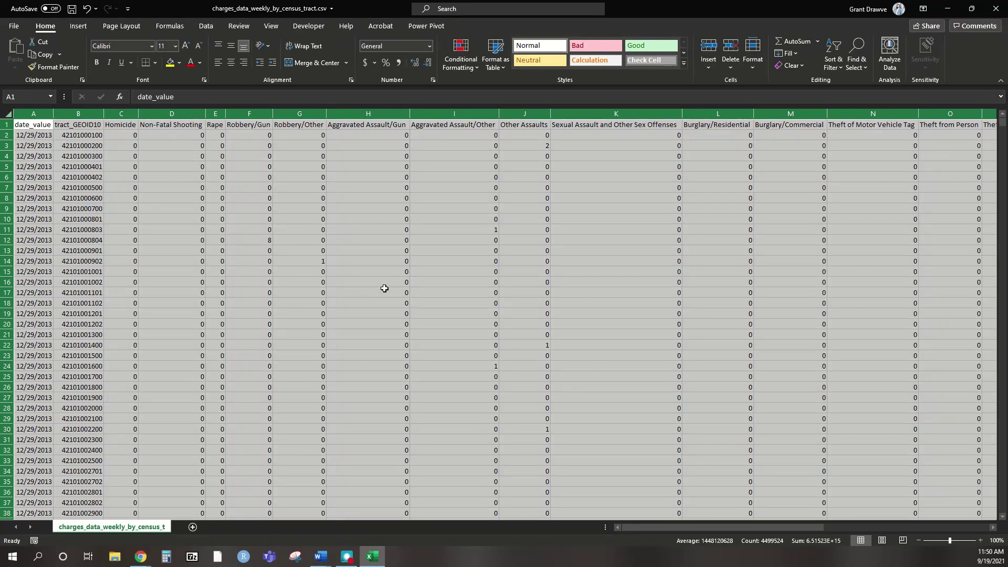
pyautogui.click(382, 126)
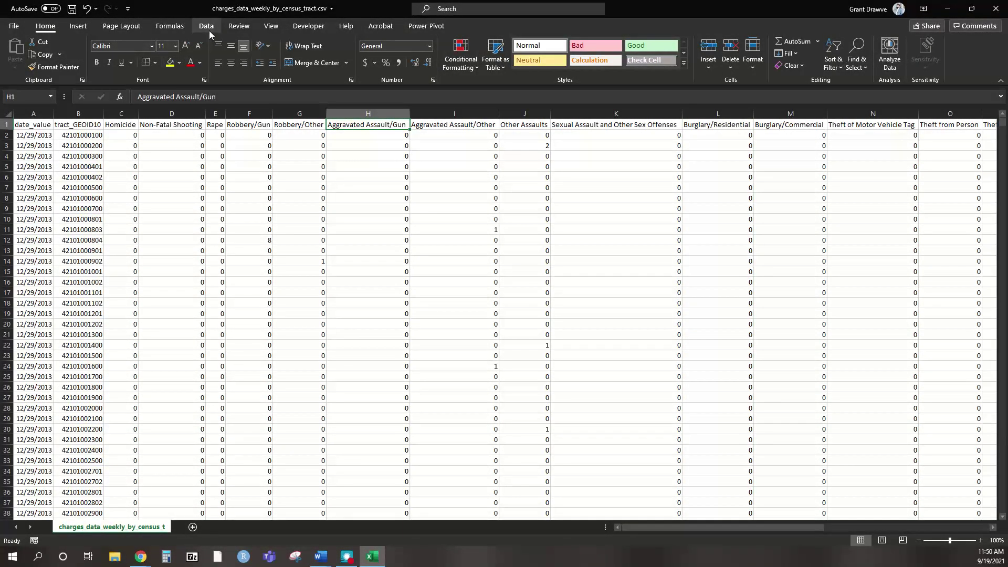
pyautogui.press('BackSpace')
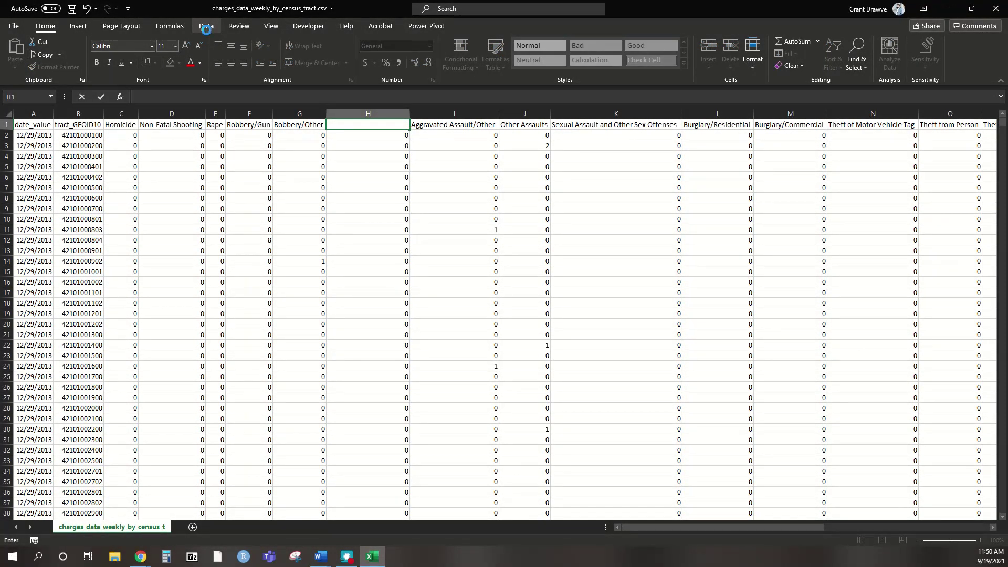
pyautogui.hotkey('ctrl', 'z')
pyautogui.click(206, 26)
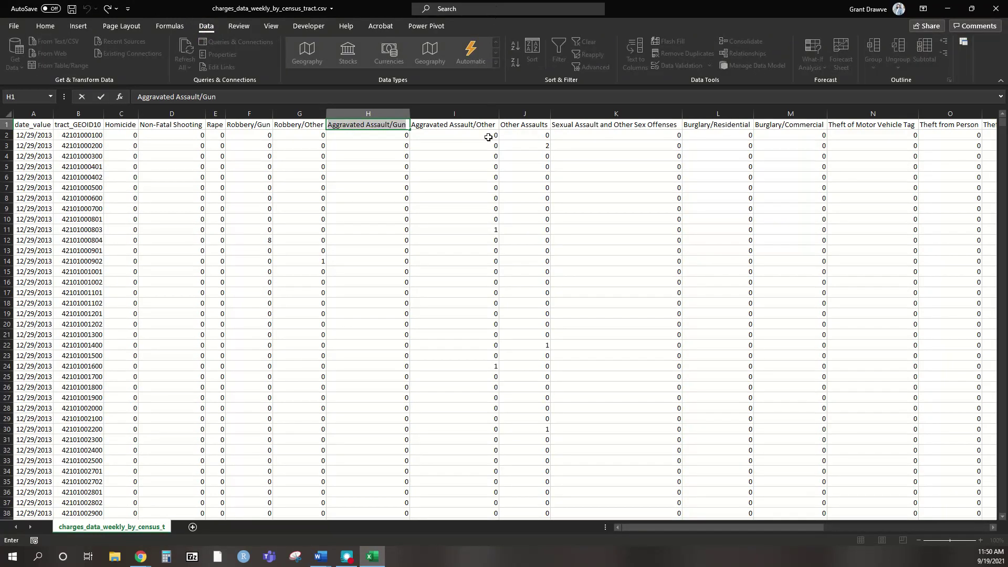
pyautogui.click(469, 167)
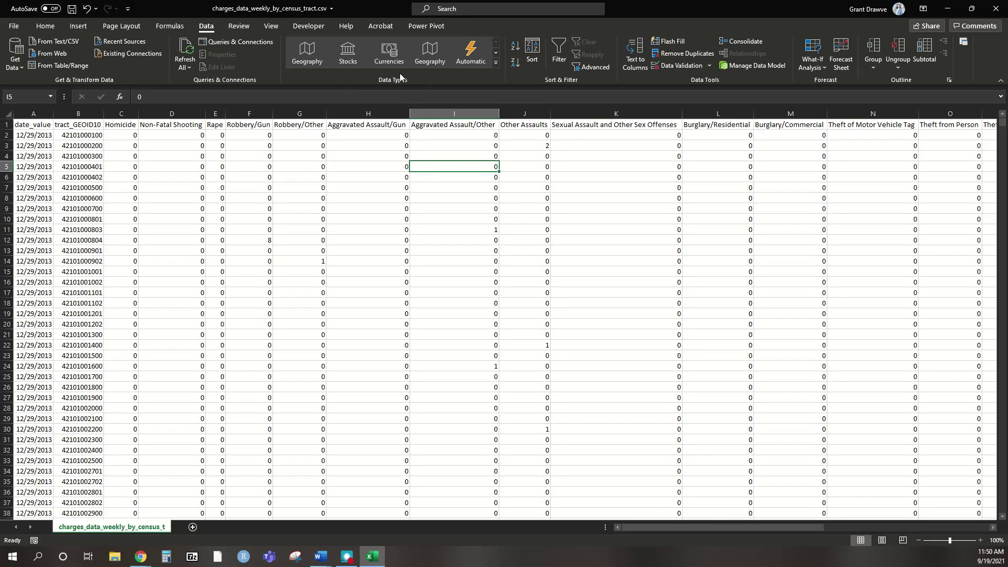
pyautogui.scroll(-2, 439, 66)
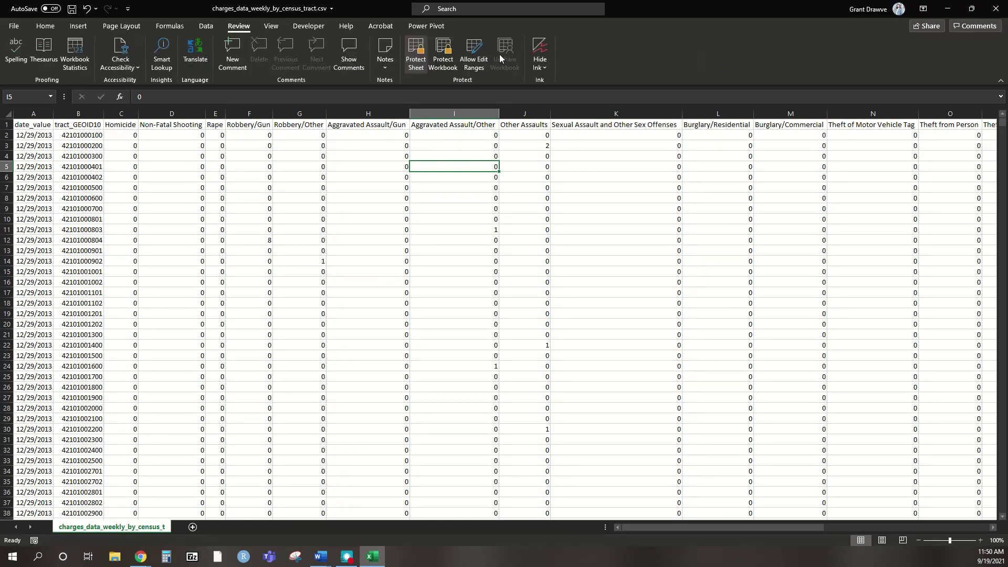
pyautogui.scroll(1, 439, 68)
pyautogui.click(204, 27)
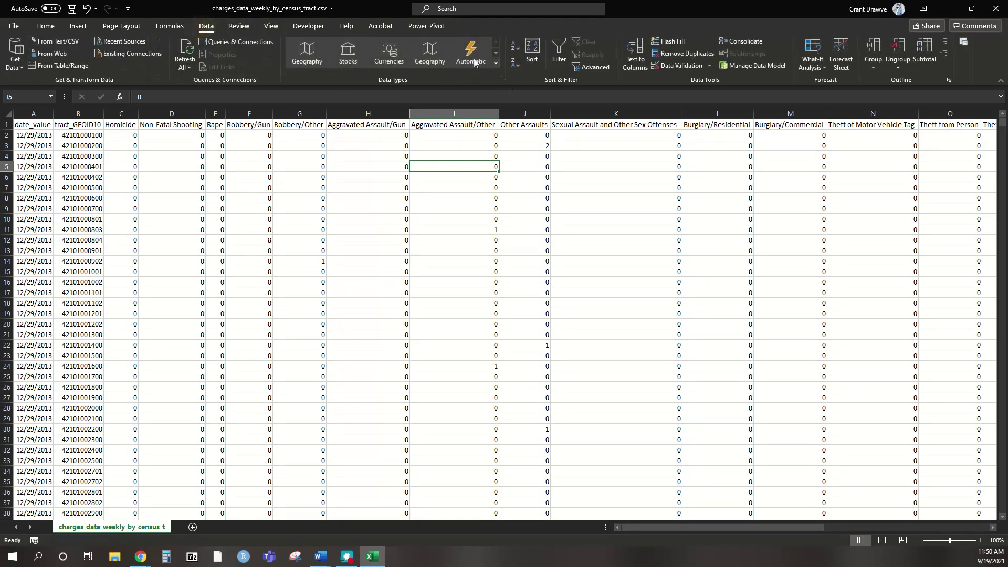
pyautogui.click(494, 54)
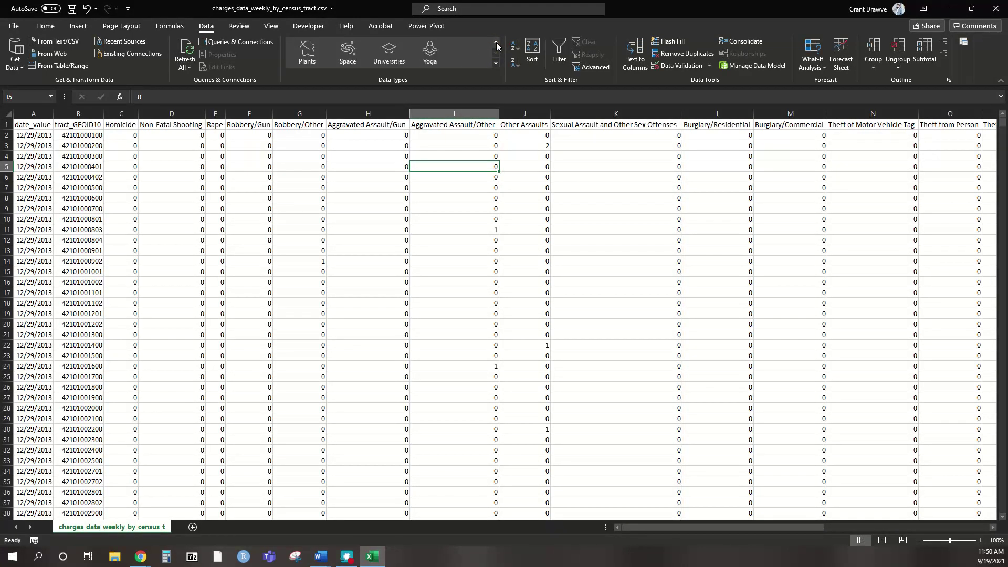
pyautogui.click(496, 42)
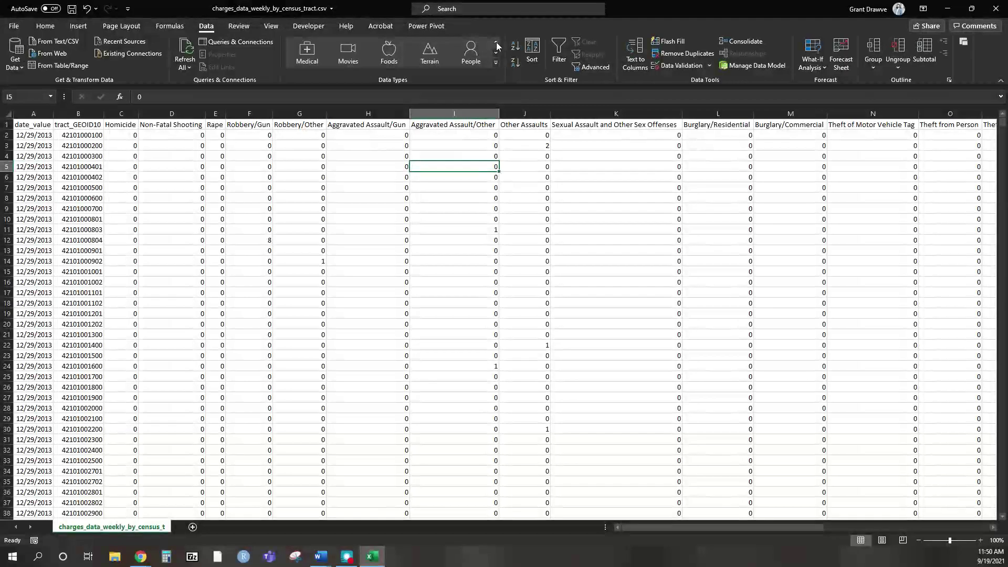
pyautogui.click(496, 42)
pyautogui.click(496, 42)
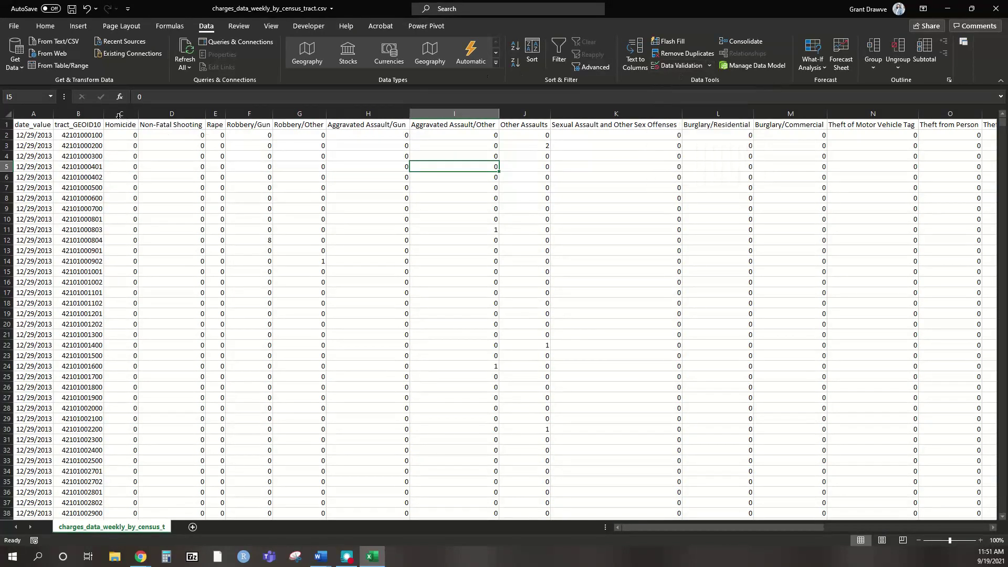
# Insert three blank columns between the date_value and tract_GEOID10 columns
pyautogui.click(87, 113)
pyautogui.rightClick(99, 115)
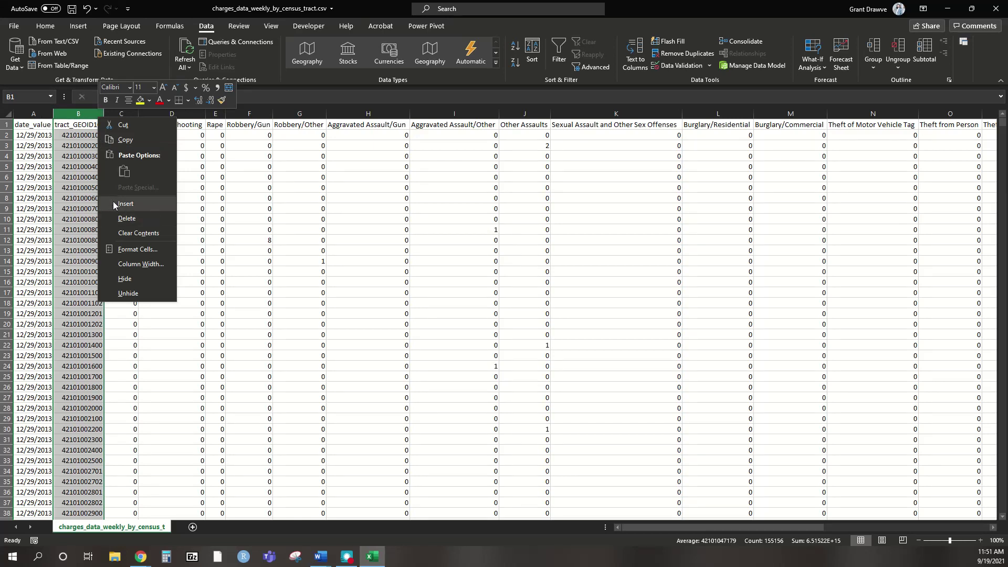
pyautogui.click(31, 130)
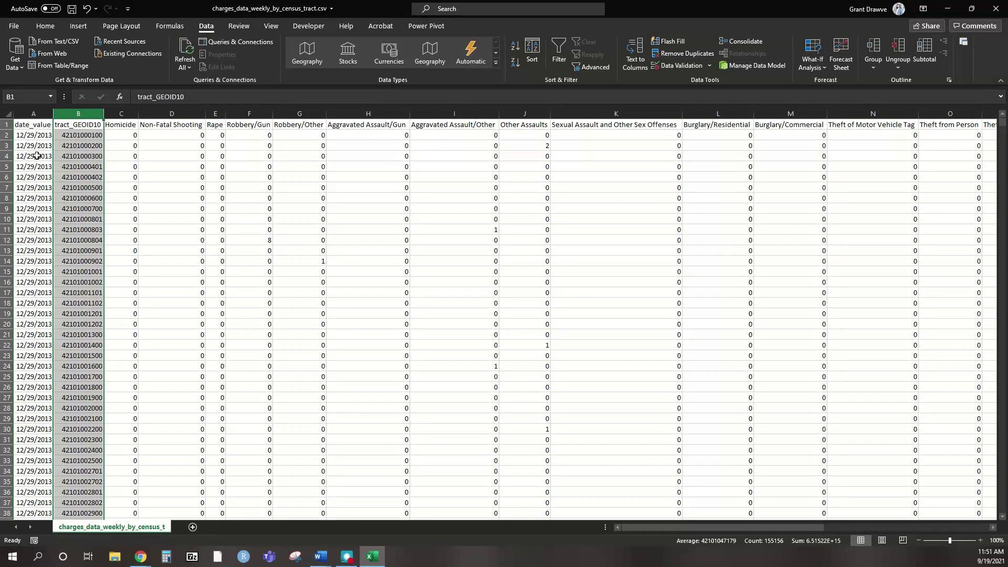
pyautogui.rightClick(96, 122)
pyautogui.click(135, 198)
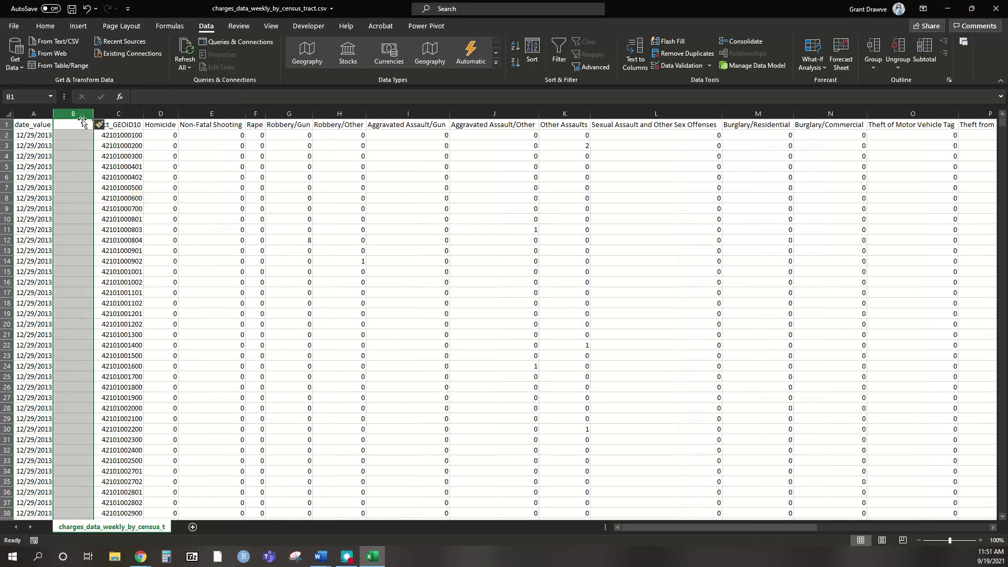
pyautogui.rightClick(84, 122)
pyautogui.click(116, 202)
pyautogui.rightClick(86, 121)
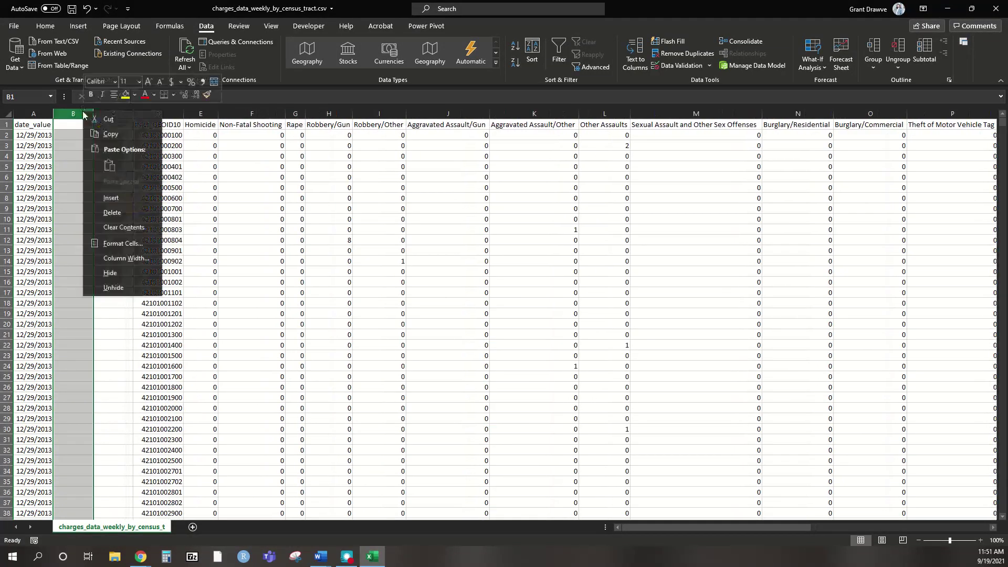
pyautogui.click(117, 197)
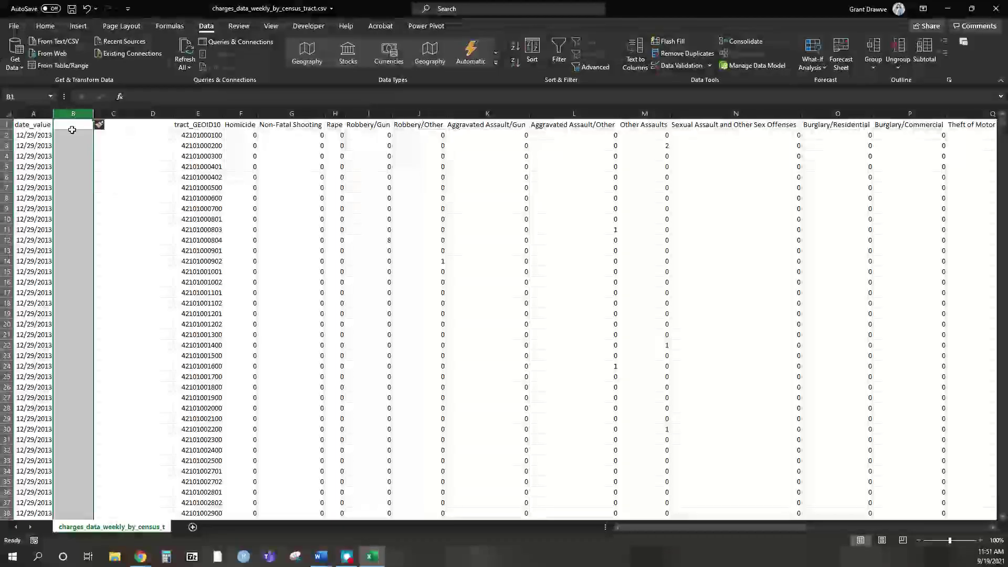
# Set the number format of the three new blank columns B to D to General
pyautogui.click(76, 155)
pyautogui.click(48, 26)
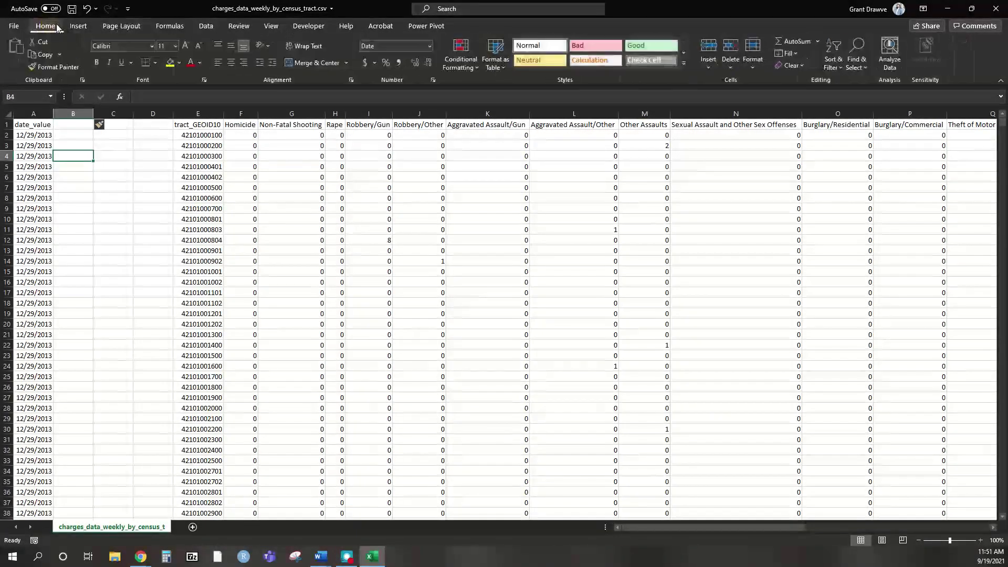
pyautogui.click(115, 205)
pyautogui.click(154, 238)
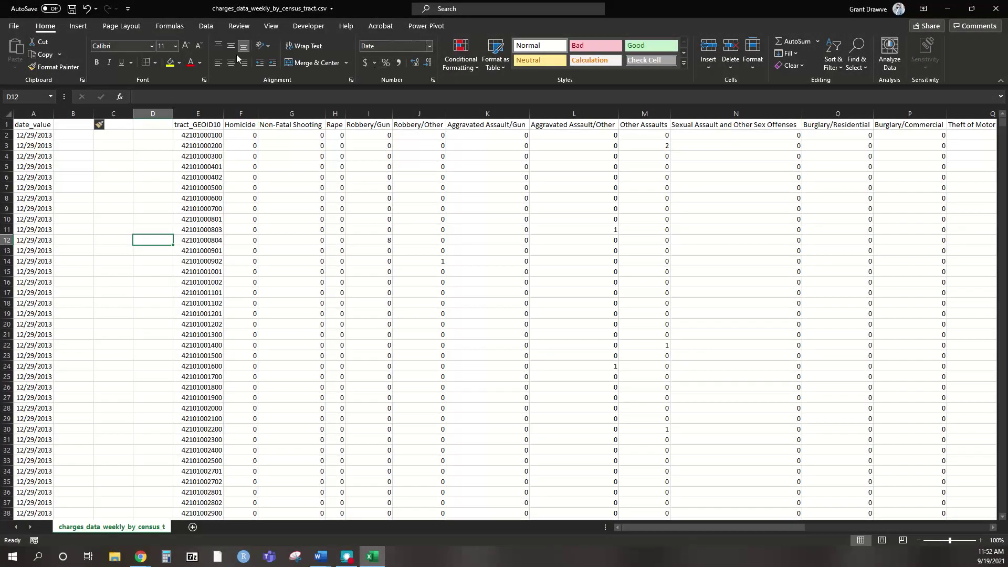
pyautogui.click(62, 110)
pyautogui.moveTo(62, 111); pyautogui.dragTo(153, 111)
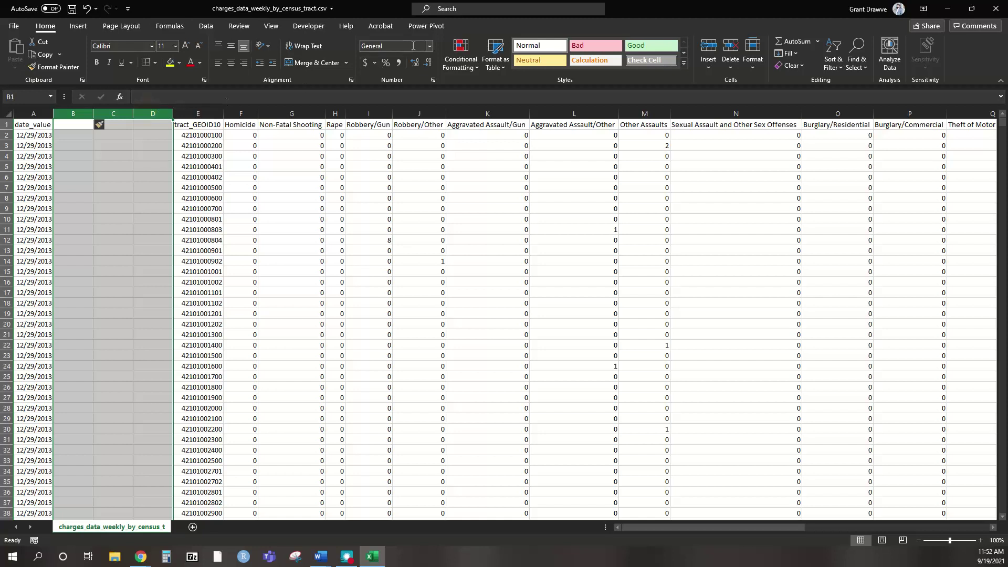
pyautogui.click(430, 46)
pyautogui.click(427, 67)
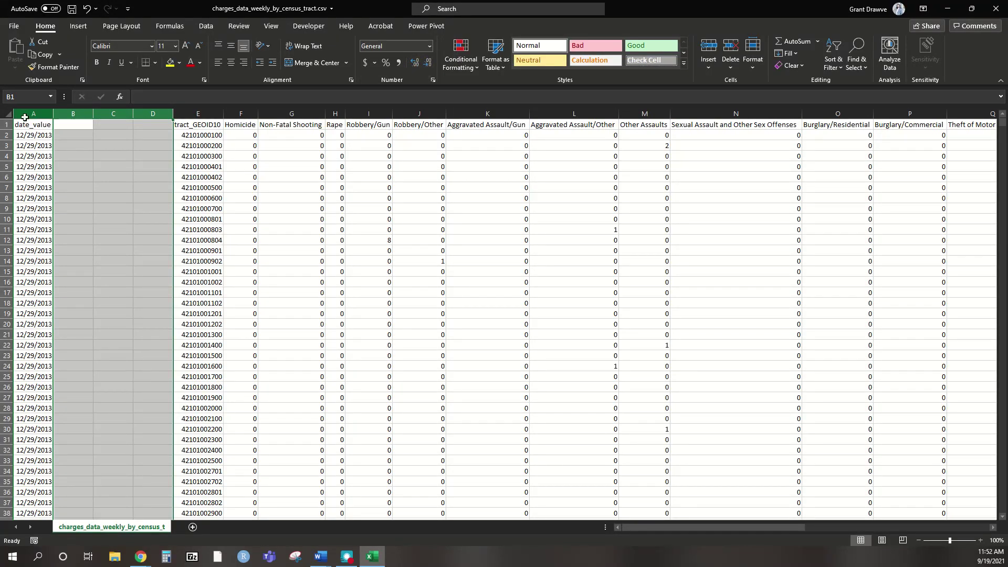
# Format the date_value column as Long Date
pyautogui.click(25, 116)
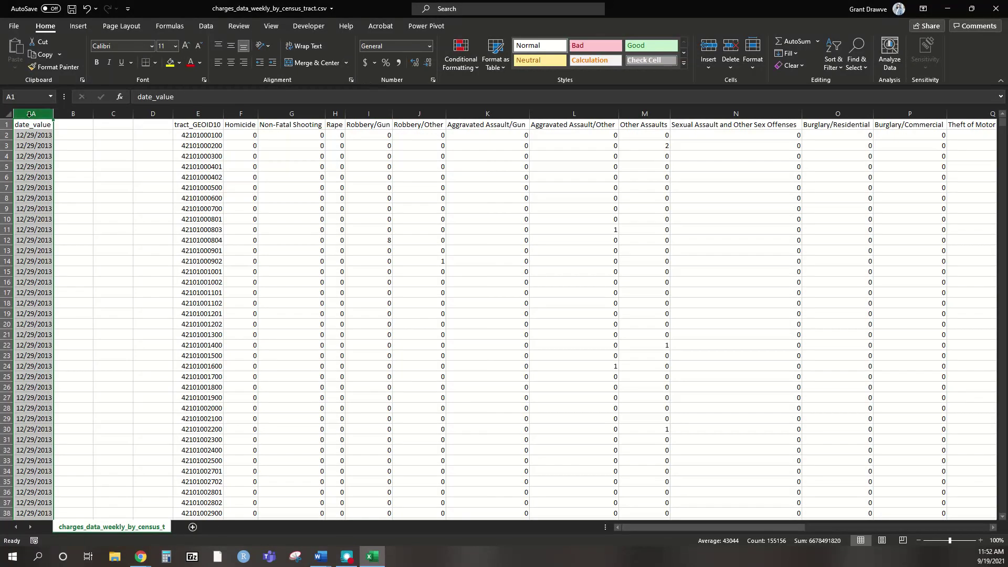
pyautogui.click(429, 46)
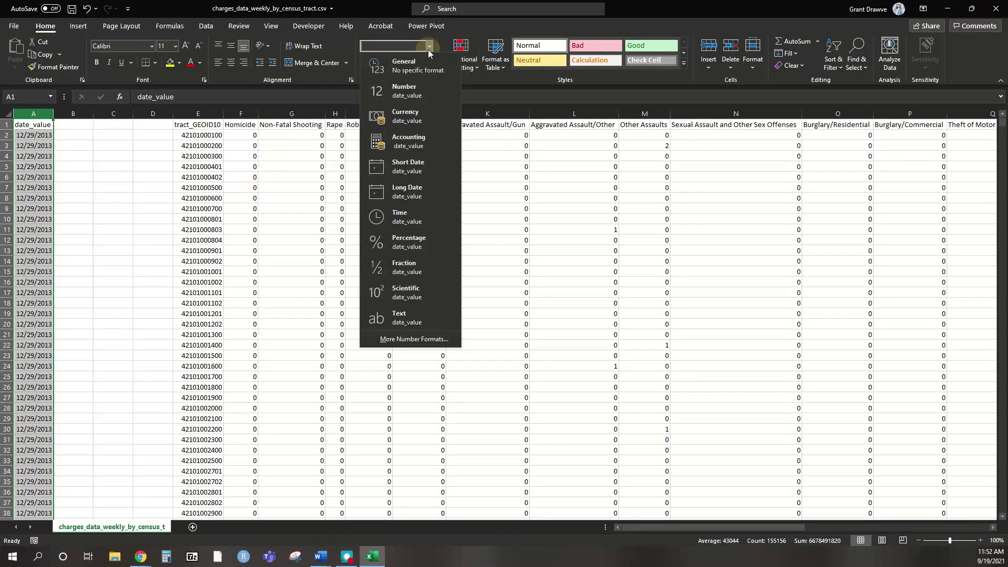
pyautogui.click(413, 192)
pyautogui.click(413, 188)
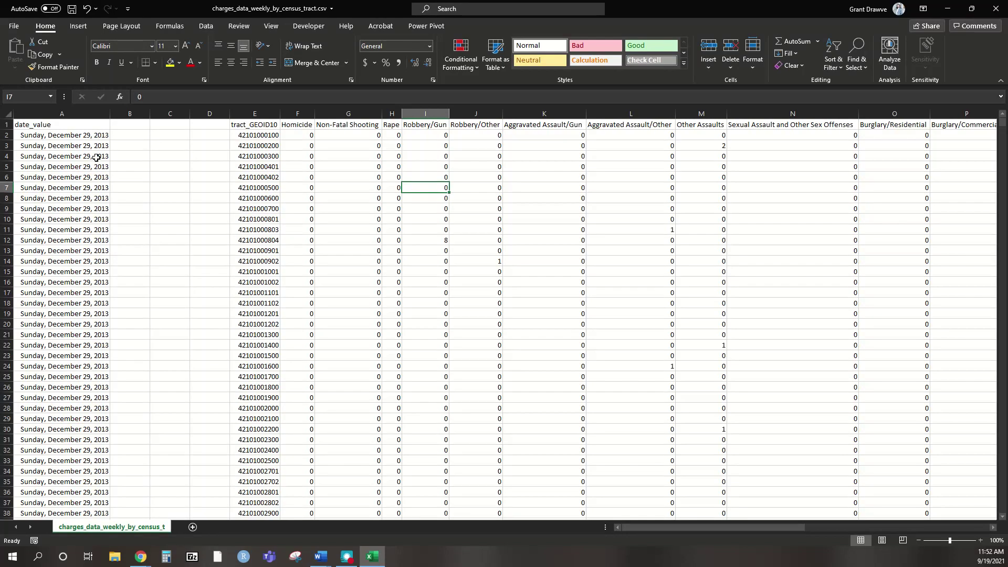
# Enter the headers Day, Month and Year in cells B1, C1 and D1
pyautogui.click(122, 128)
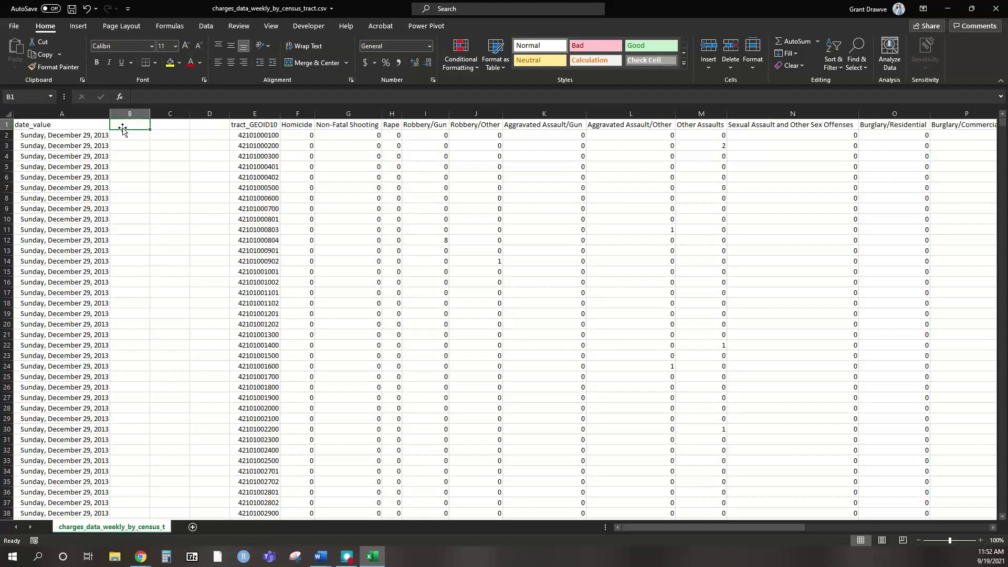
pyautogui.write('Day')
pyautogui.press('Tab')
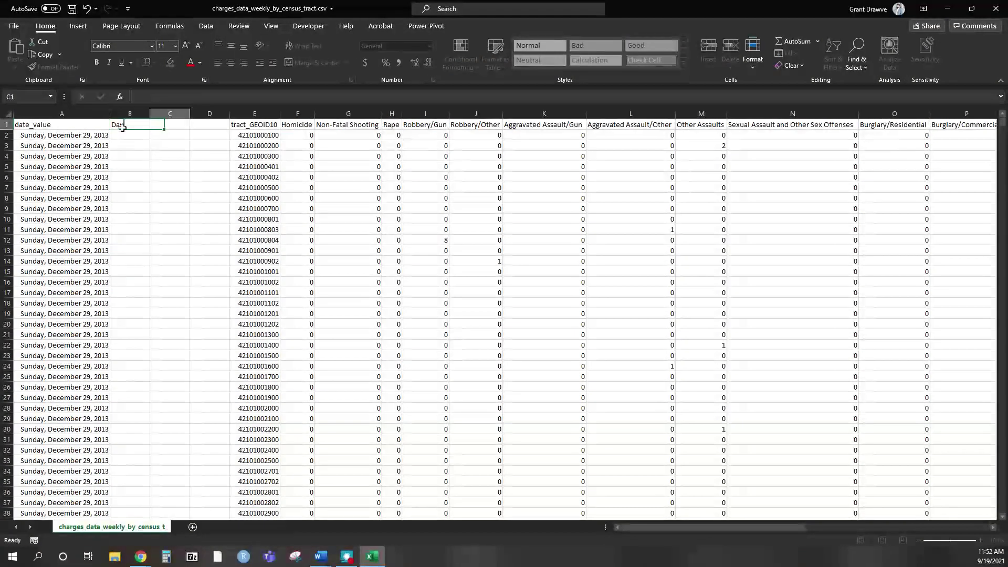
pyautogui.write('Month')
pyautogui.press('Tab')
pyautogui.write('Year')
pyautogui.press('Return')
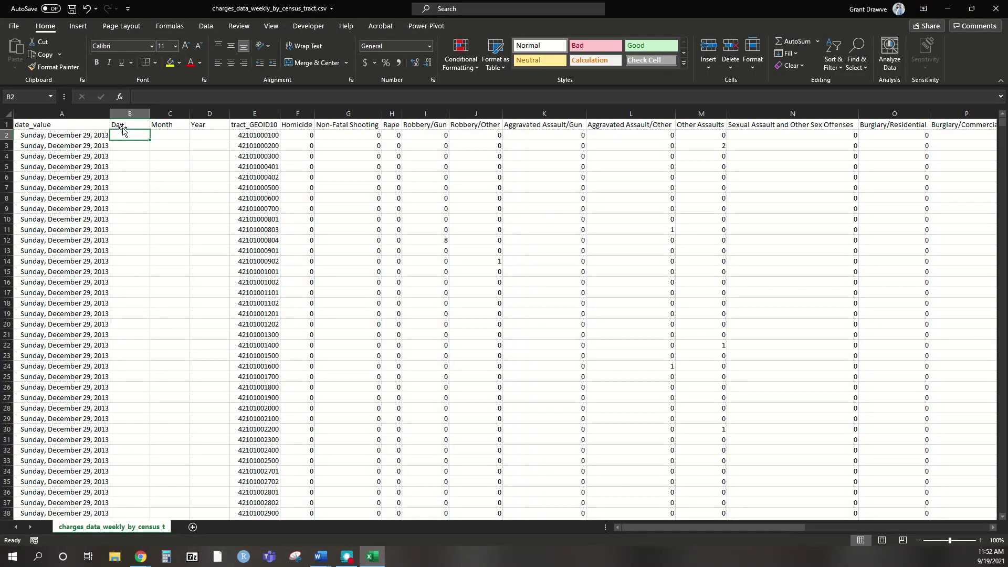
# Enter Sunday as the day for the first three records, in cells B2 to B4
pyautogui.write('Sunday')
pyautogui.press('Return')
pyautogui.write('Sunday')
pyautogui.press('Return')
pyautogui.write('Sunday')
pyautogui.press('Return')
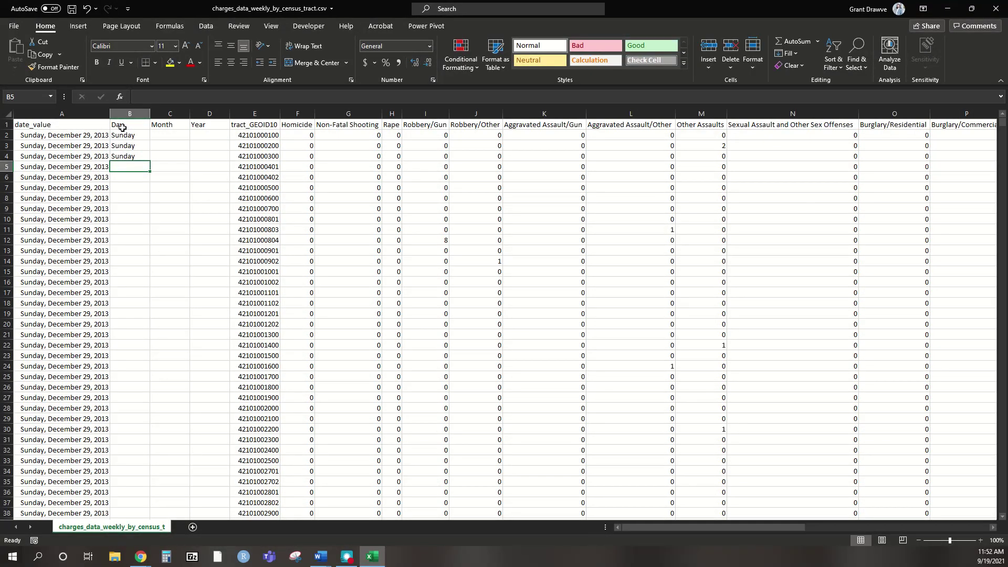
# Enter December as the month for the first three records, in cells C2 to C4
pyautogui.click(171, 130)
pyautogui.click(171, 132)
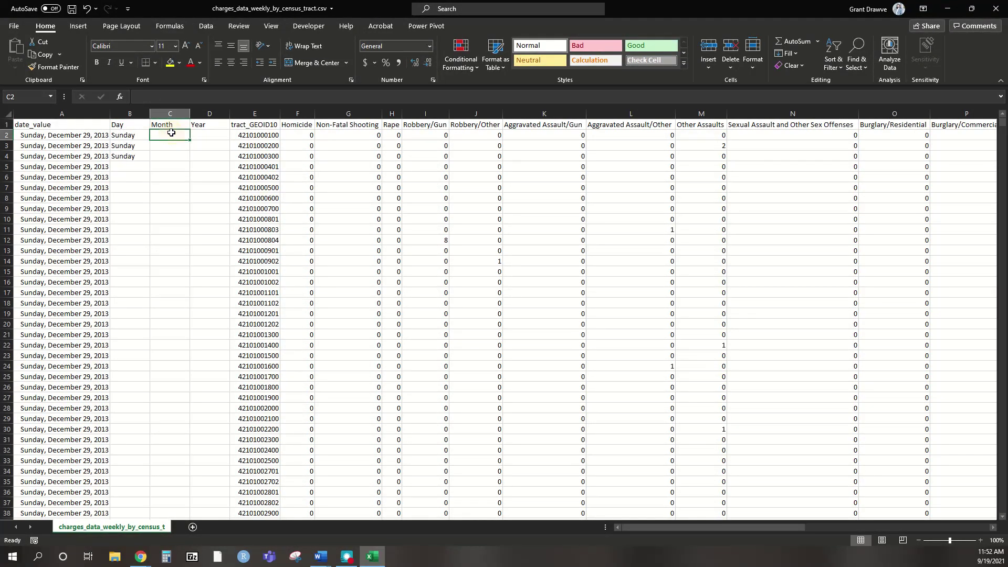
pyautogui.write('December')
pyautogui.press('Return')
pyautogui.write('Dev')
pyautogui.press('BackSpace')
pyautogui.write('c')
pyautogui.press('Return')
pyautogui.write('Dec')
pyautogui.press('Return')
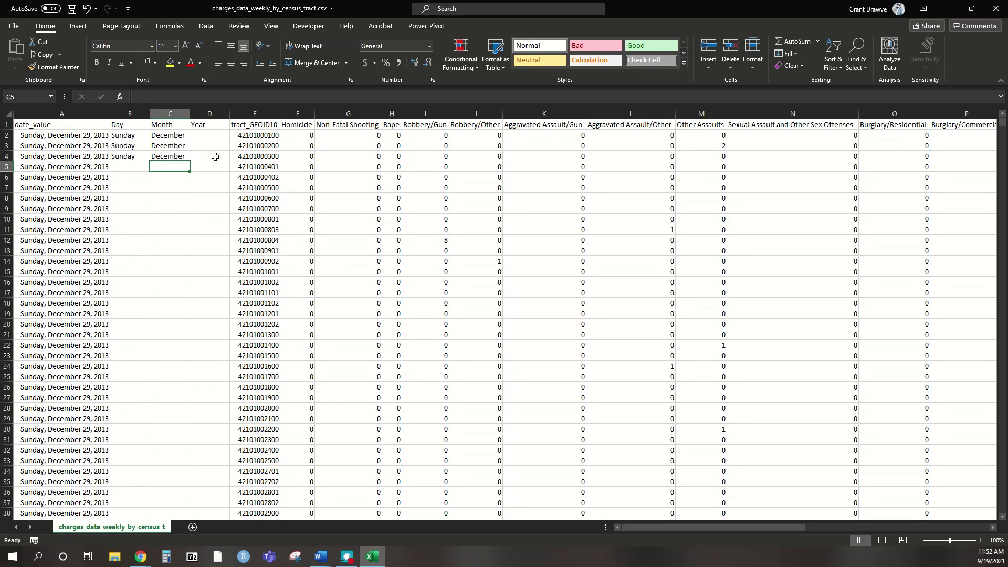
# Enter the year for the first three records: 2013 in cells D2 and D3, and 203 in D4
pyautogui.click(212, 134)
pyautogui.write('203')
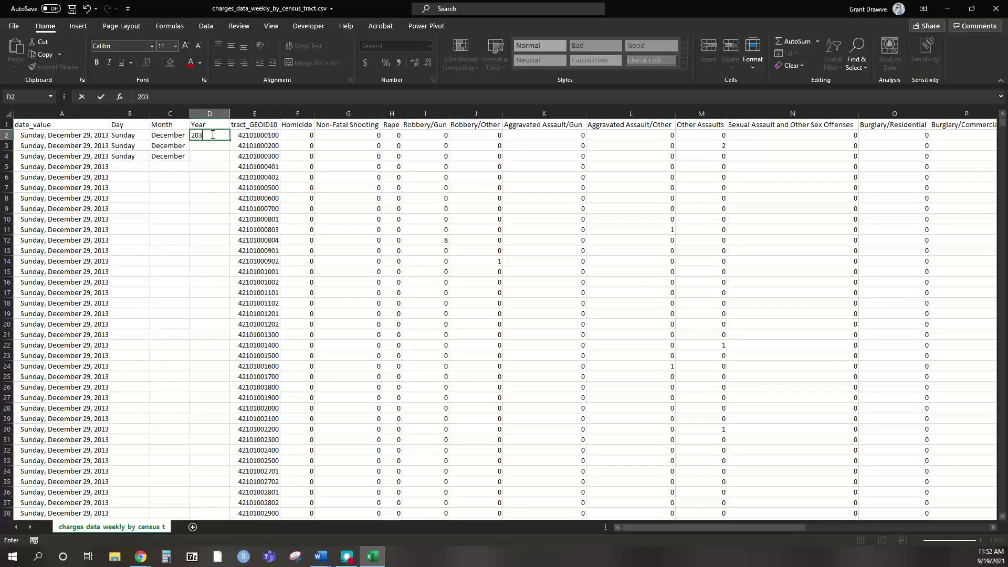
pyautogui.press('Return')
pyautogui.write('2013')
pyautogui.press('Return')
pyautogui.write('203')
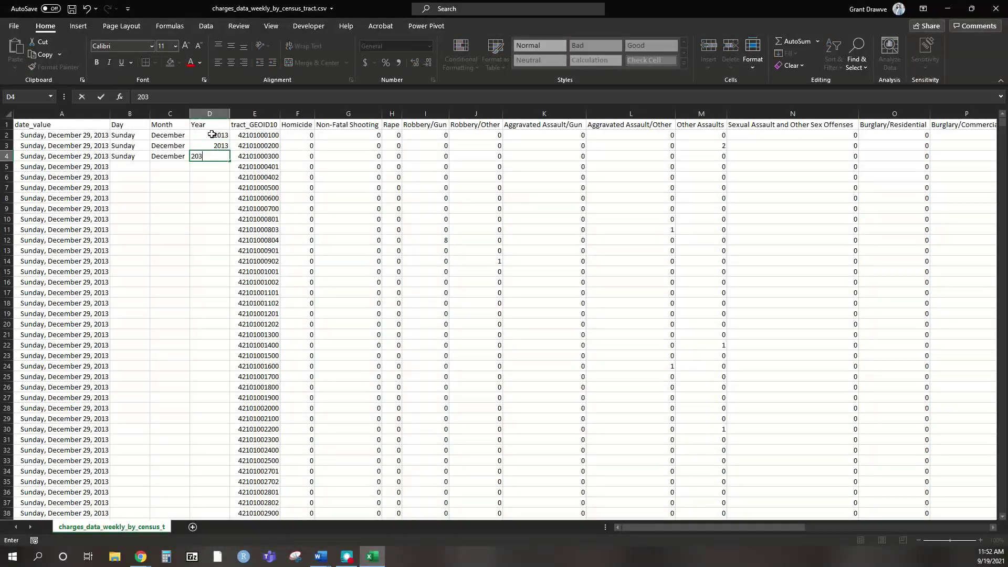
pyautogui.press('Return')
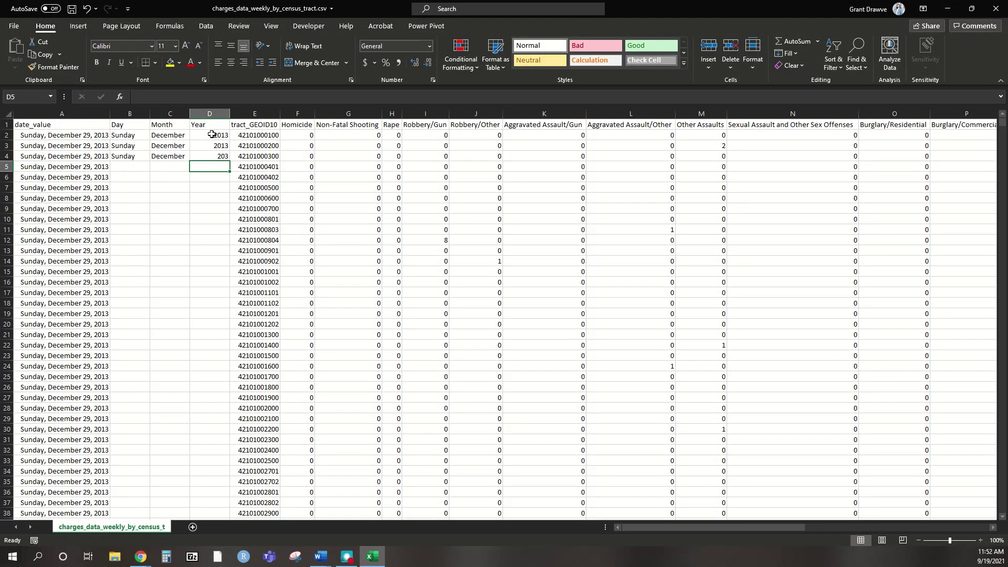
# Flash Fill the rest of the Day column from B5 and the rest of the Month column from C5
pyautogui.click(137, 164)
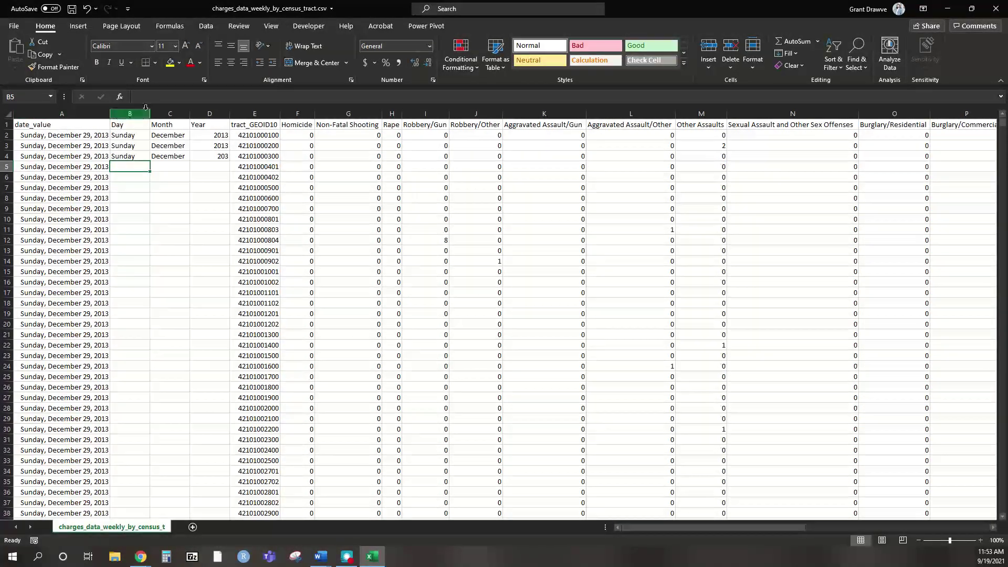
pyautogui.click(205, 26)
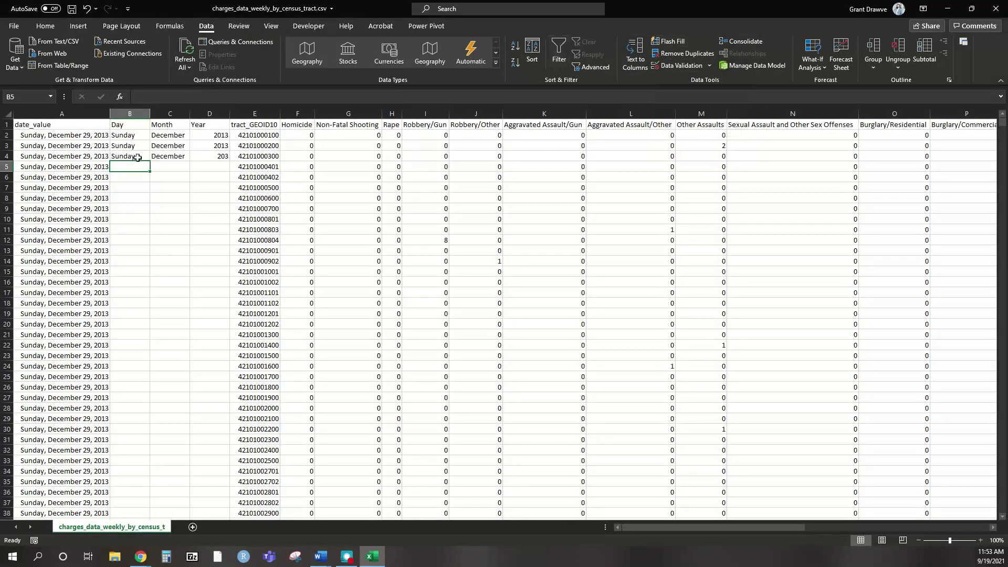
pyautogui.click(667, 42)
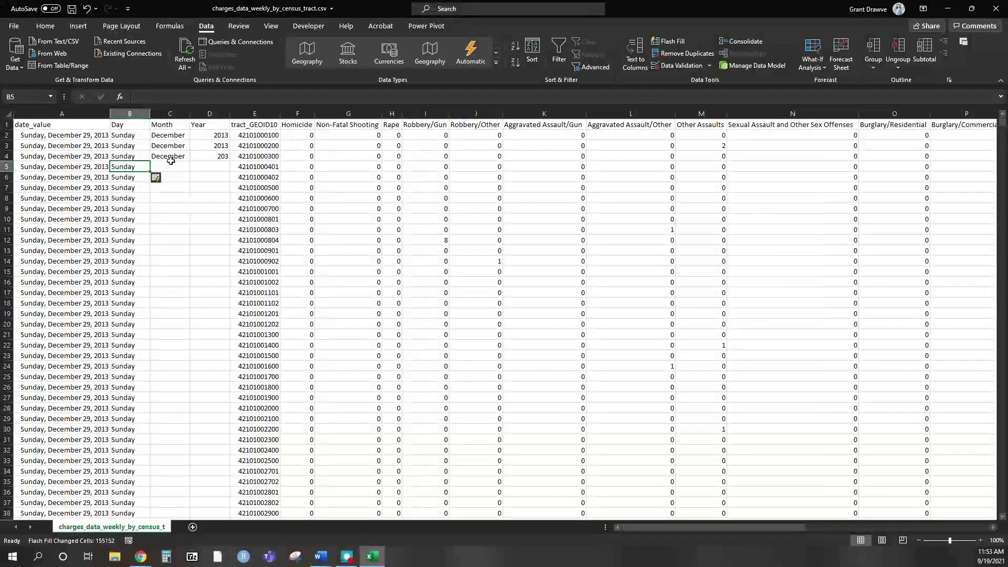
pyautogui.click(170, 166)
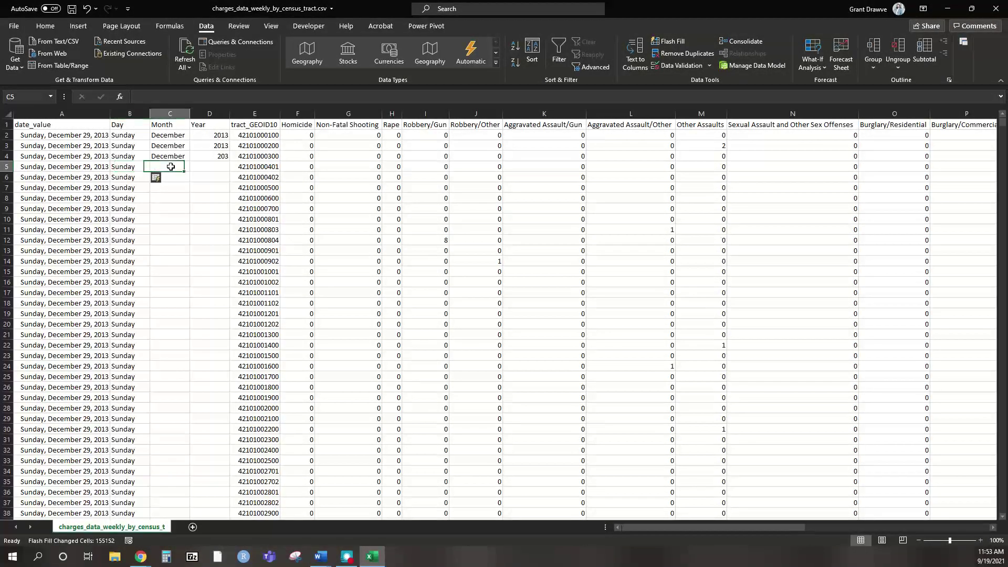
pyautogui.click(662, 39)
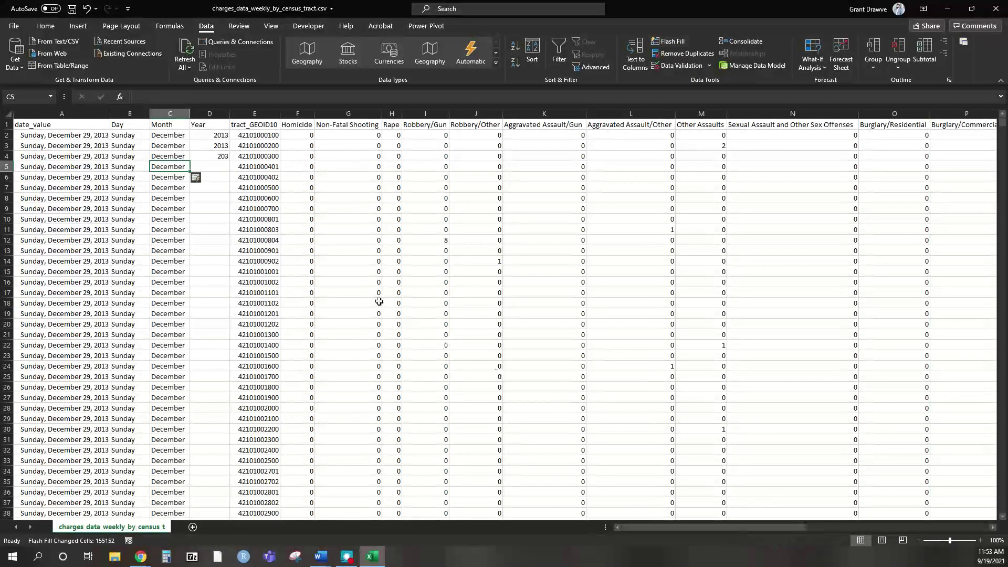
# Try to Flash Fill the rest of the Year column from cell D5
pyautogui.click(209, 167)
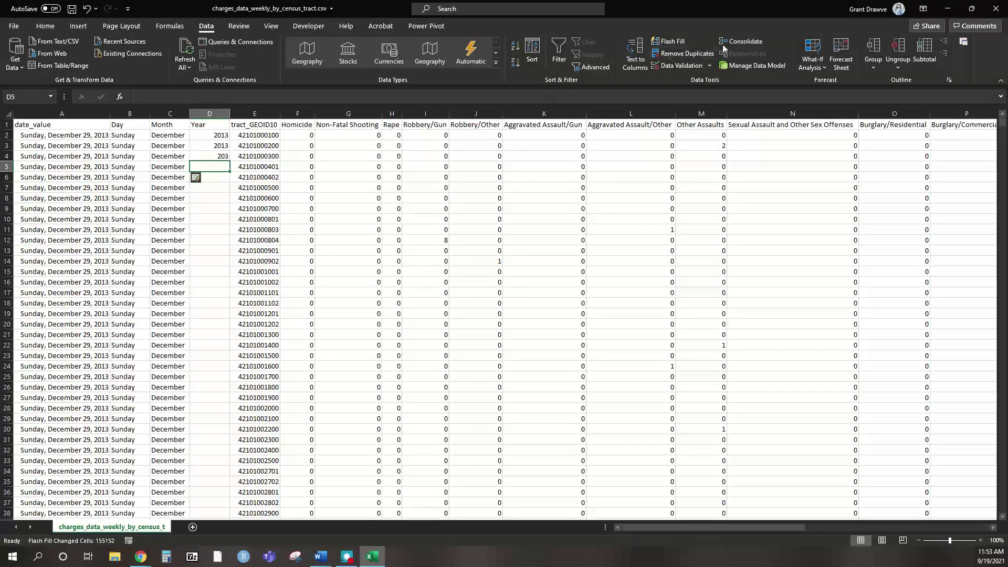
pyautogui.click(664, 43)
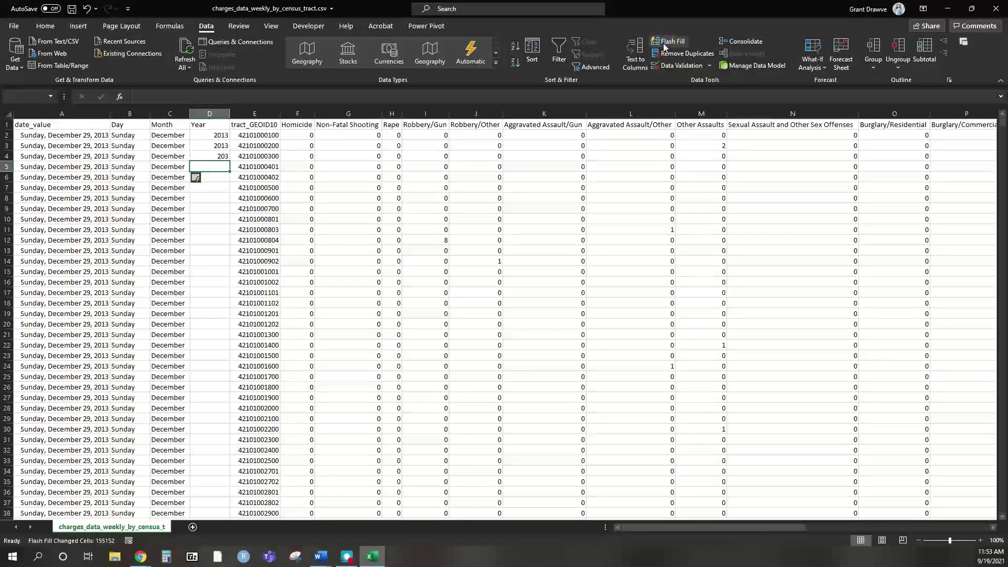
pyautogui.click(512, 310)
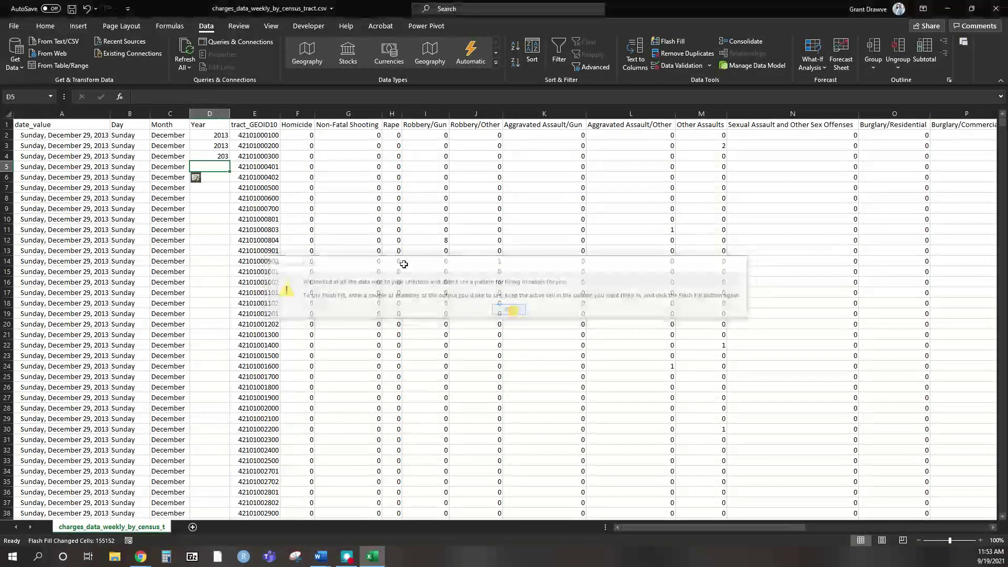
# Correct the year in cell D4 to 2013 and Flash Fill the rest of the Year column from D5
pyautogui.click(210, 156)
pyautogui.click(143, 98)
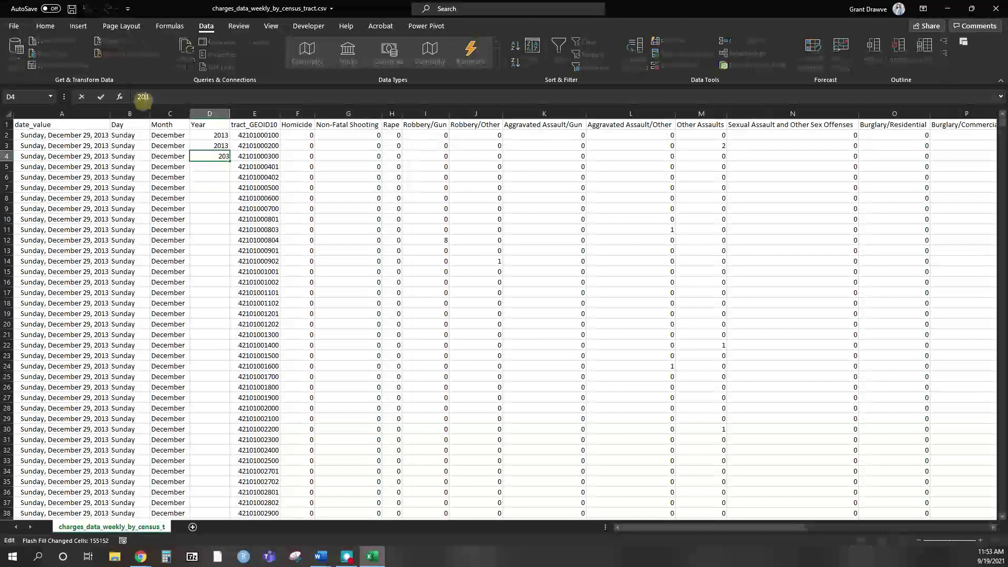
pyautogui.press('Return')
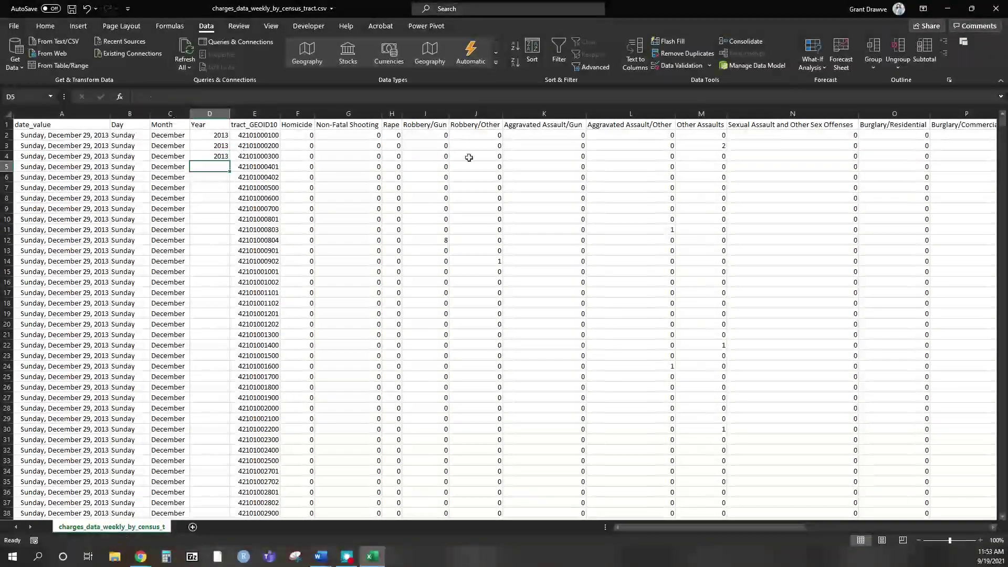
pyautogui.click(666, 42)
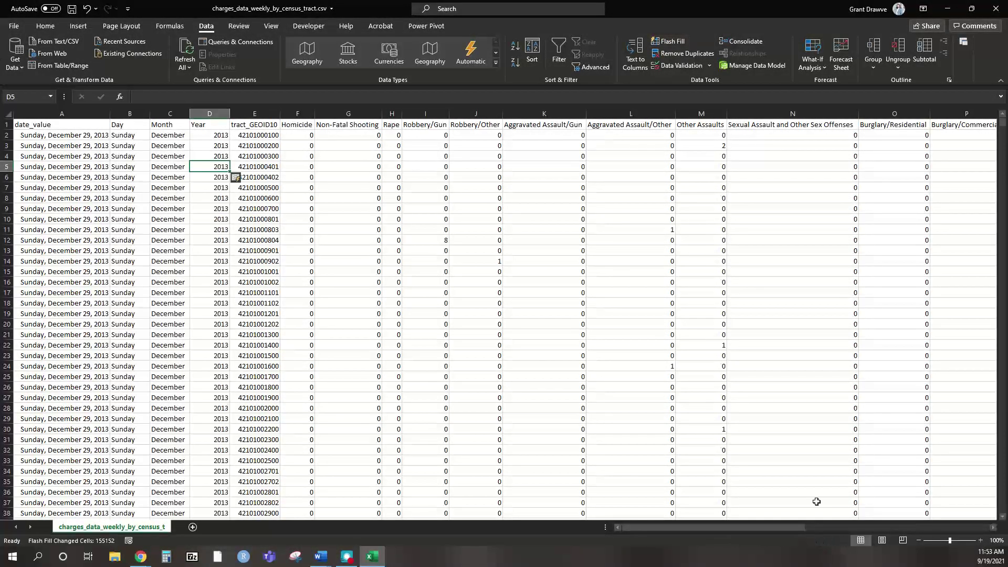
# Check the filled Day, Month and Year values against the date further down the sheet, such as in row 3608, and return to the first rows
pyautogui.scroll(-20, 462, 357)
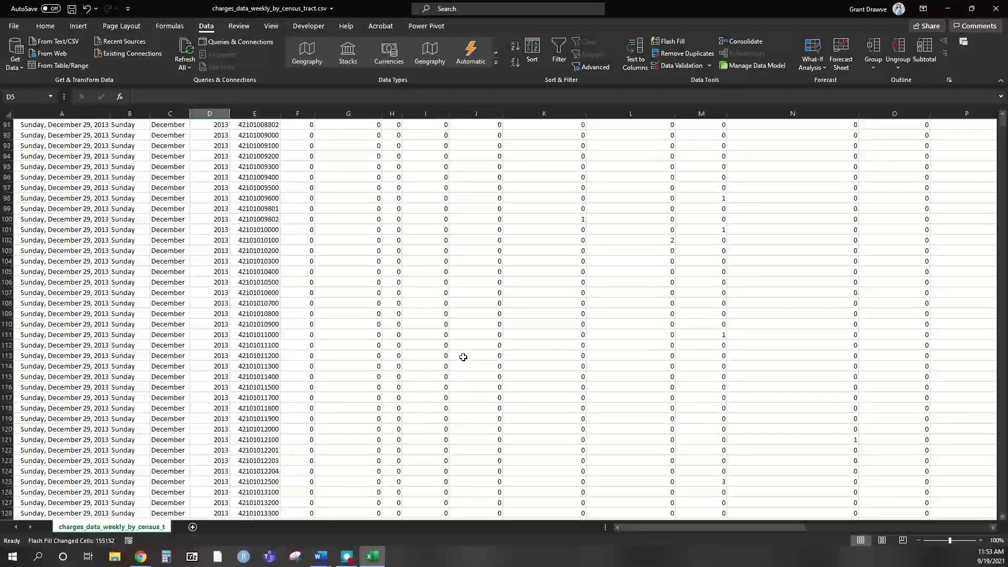
pyautogui.scroll(-20, 465, 355)
pyautogui.moveTo(1004, 130); pyautogui.dragTo(1003, 134)
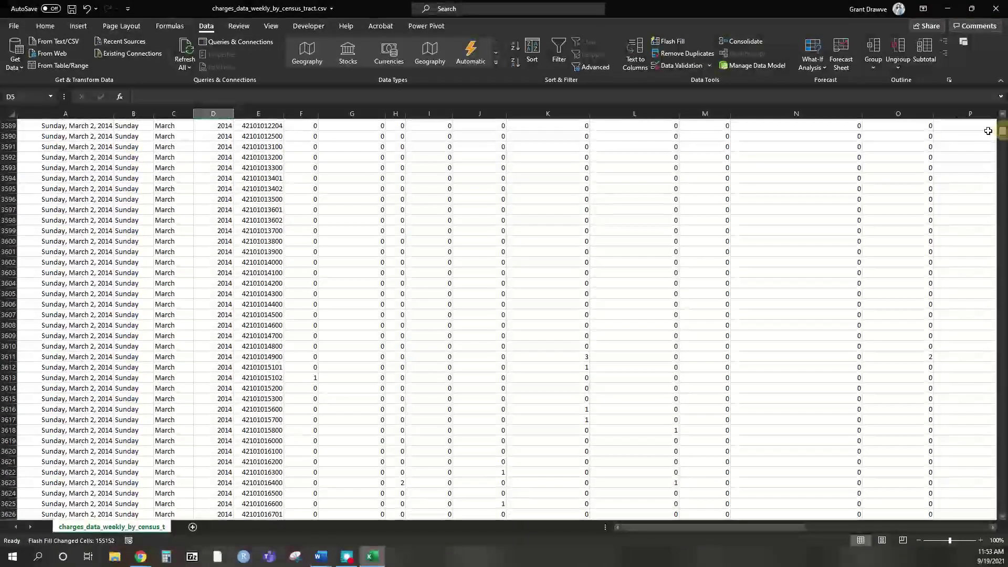
pyautogui.click(79, 324)
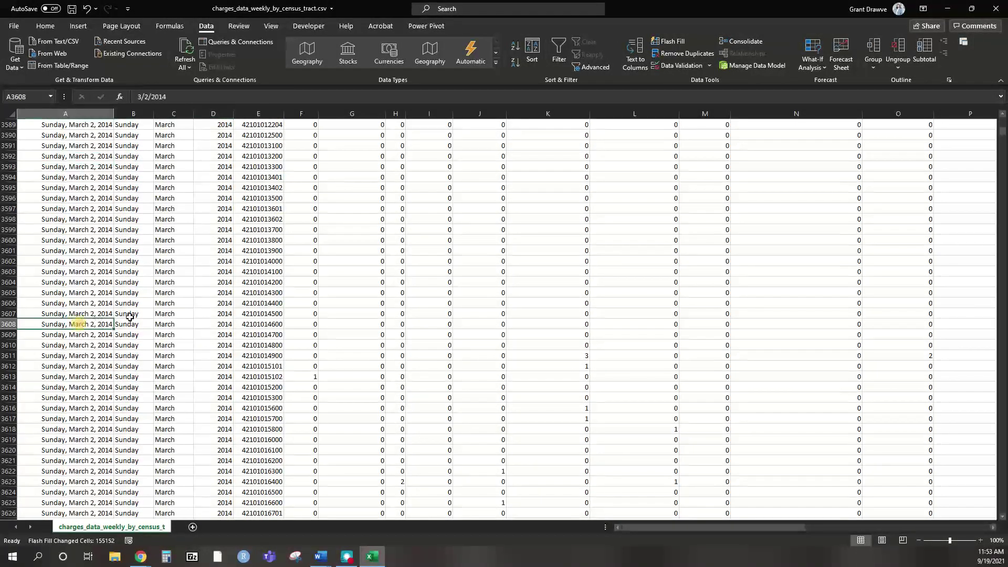
pyautogui.click(128, 326)
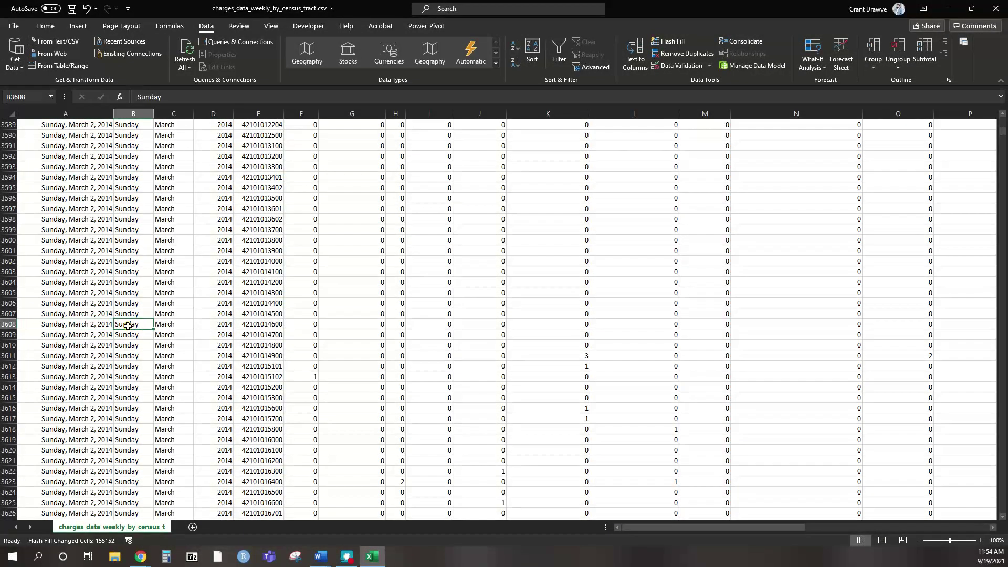
pyautogui.click(167, 325)
pyautogui.click(226, 323)
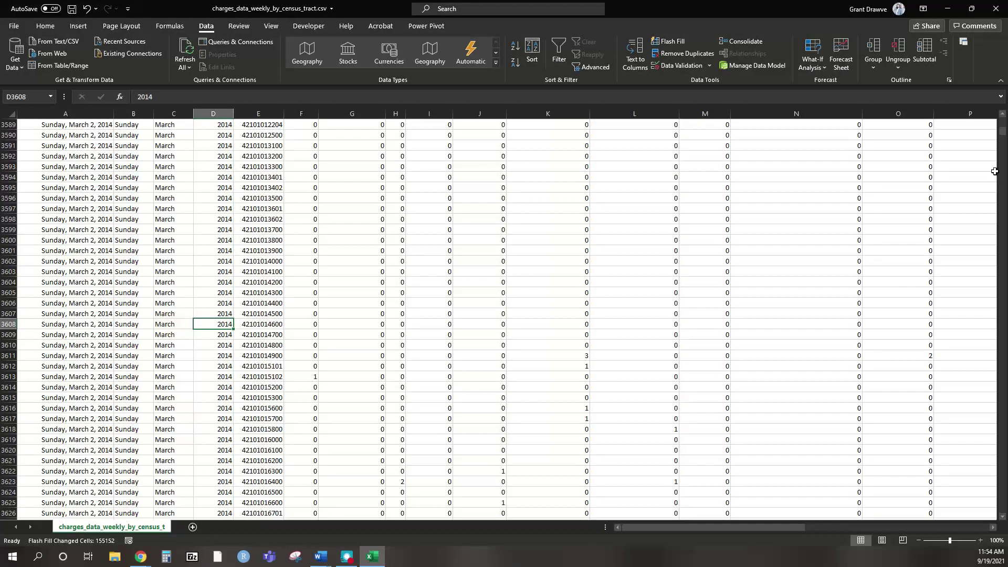
pyautogui.moveTo(1003, 134)
pyautogui.mouseDown()
pyautogui.moveTo(986, 444)
pyautogui.moveTo(1003, 467)
pyautogui.moveTo(1004, 507)
pyautogui.moveTo(1004, 121)
pyautogui.mouseUp()
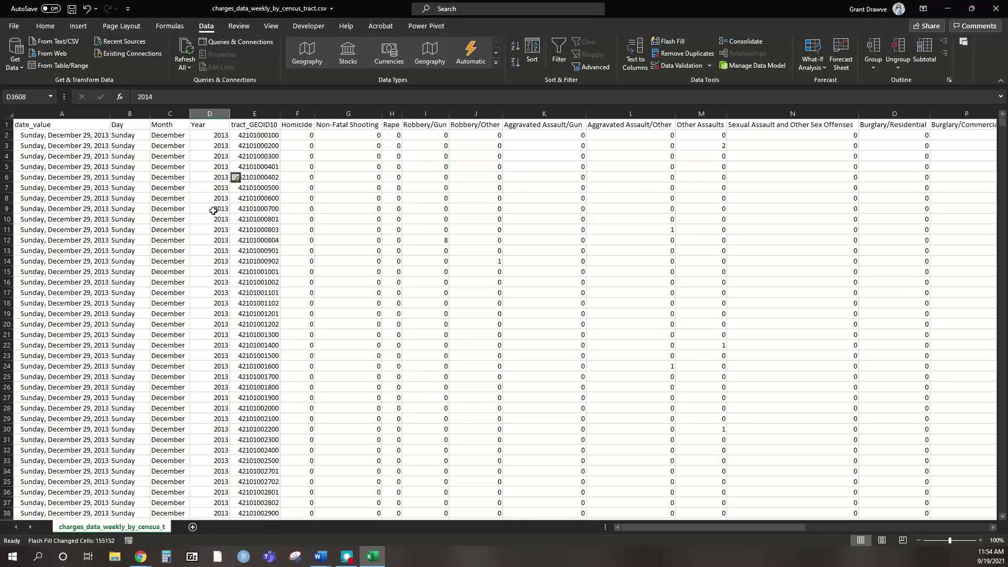
# Add filters to the whole sheet and filter the Year column to show only 2020
pyautogui.click(8, 114)
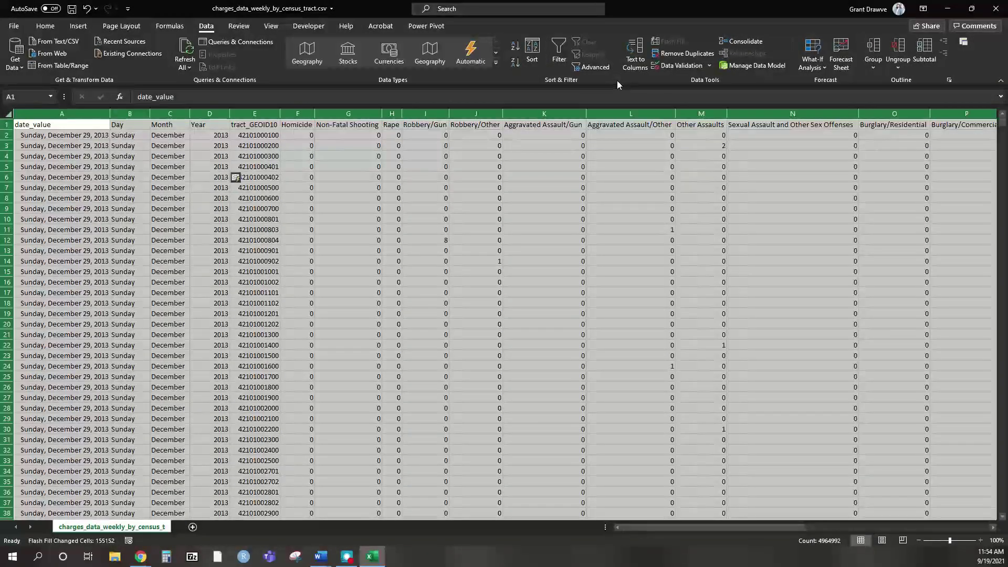
pyautogui.click(559, 59)
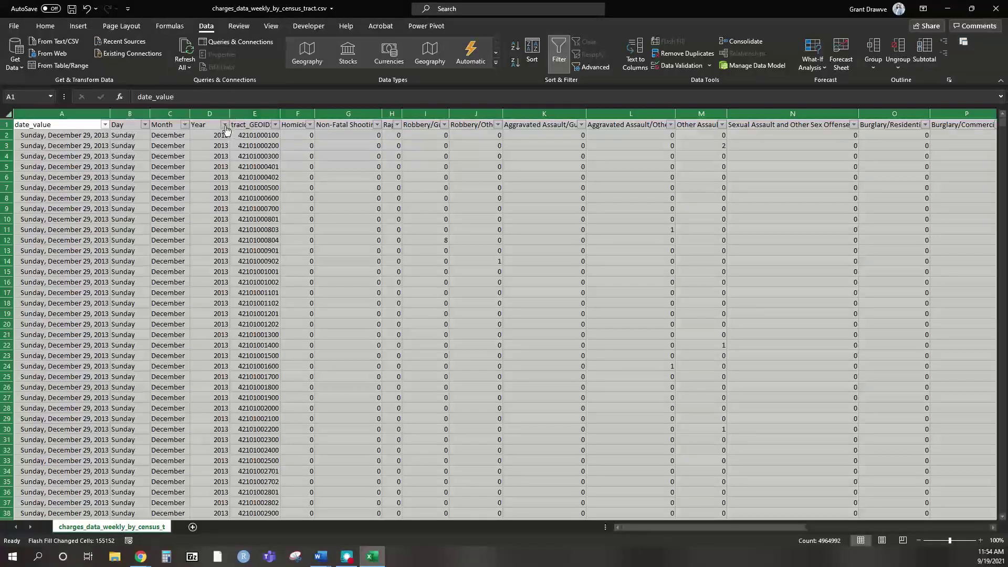
pyautogui.click(224, 125)
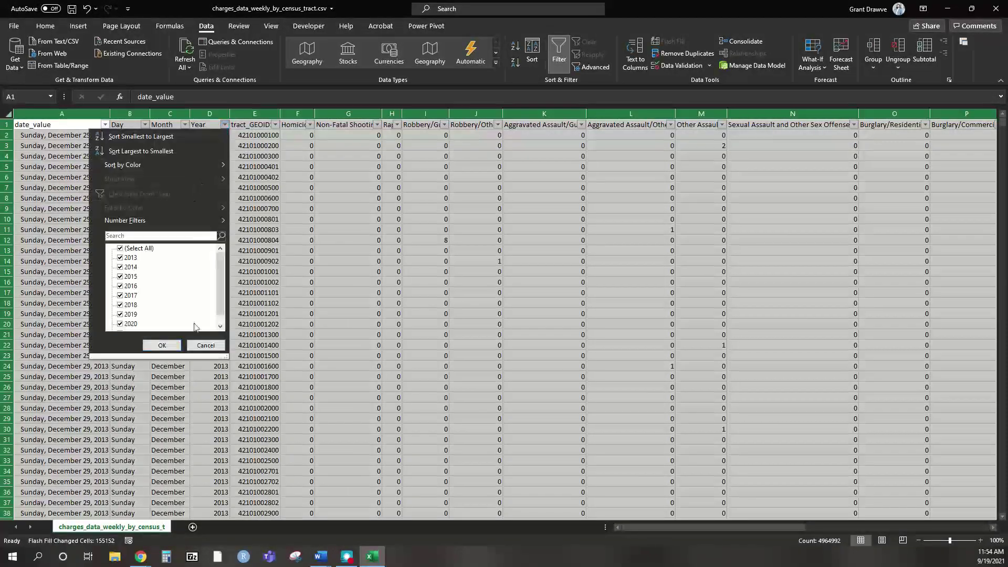
pyautogui.moveTo(226, 357); pyautogui.dragTo(290, 434)
pyautogui.click(120, 249)
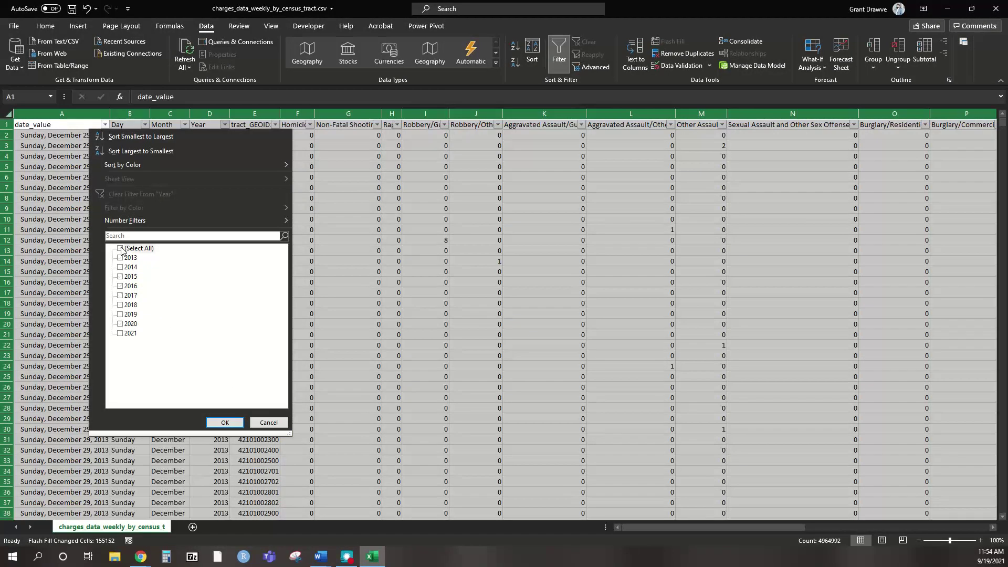
pyautogui.click(120, 323)
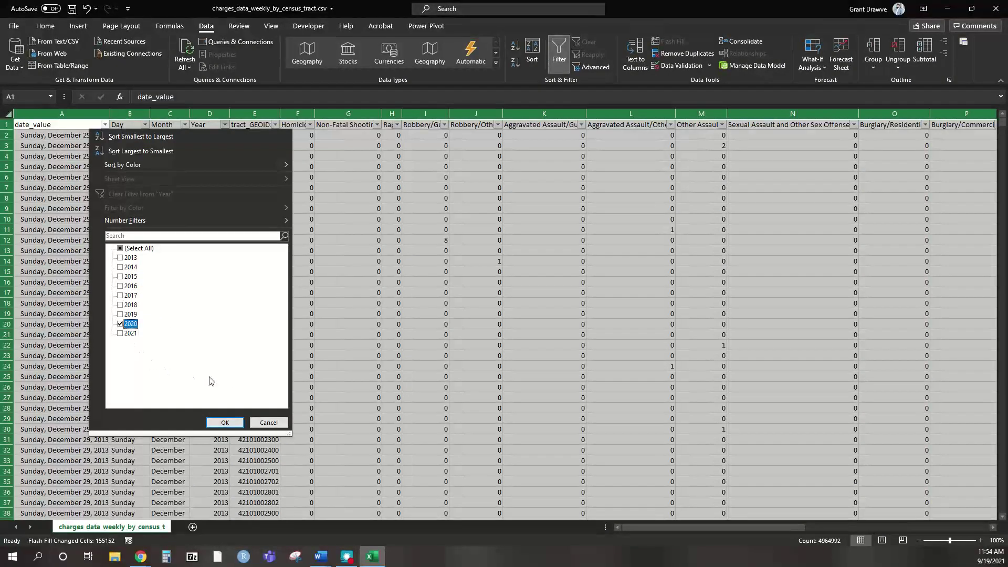
pyautogui.click(224, 423)
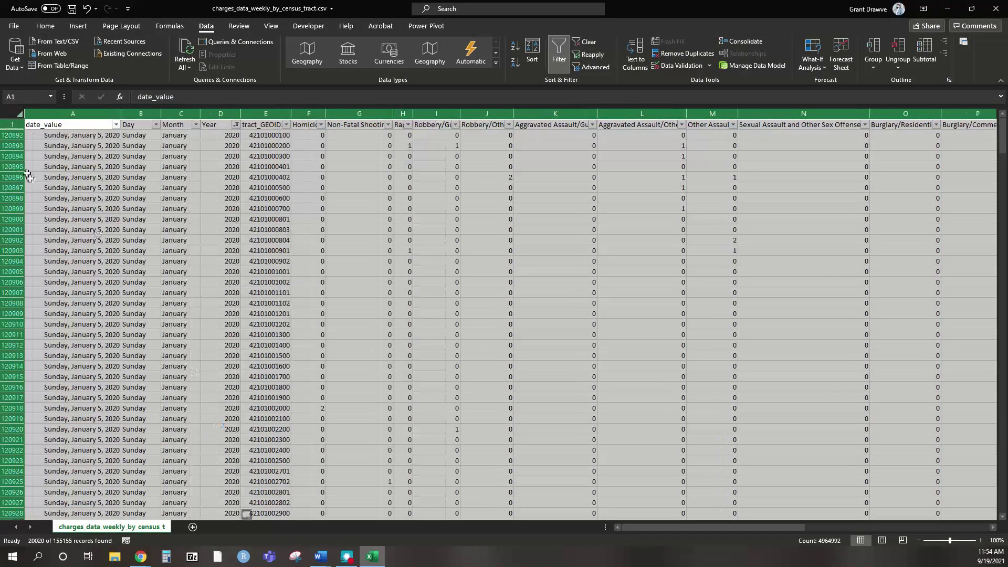
# Copy the filtered 2020 records with their headers and paste them into a new worksheet
pyautogui.hotkey('ctrl', 'c')
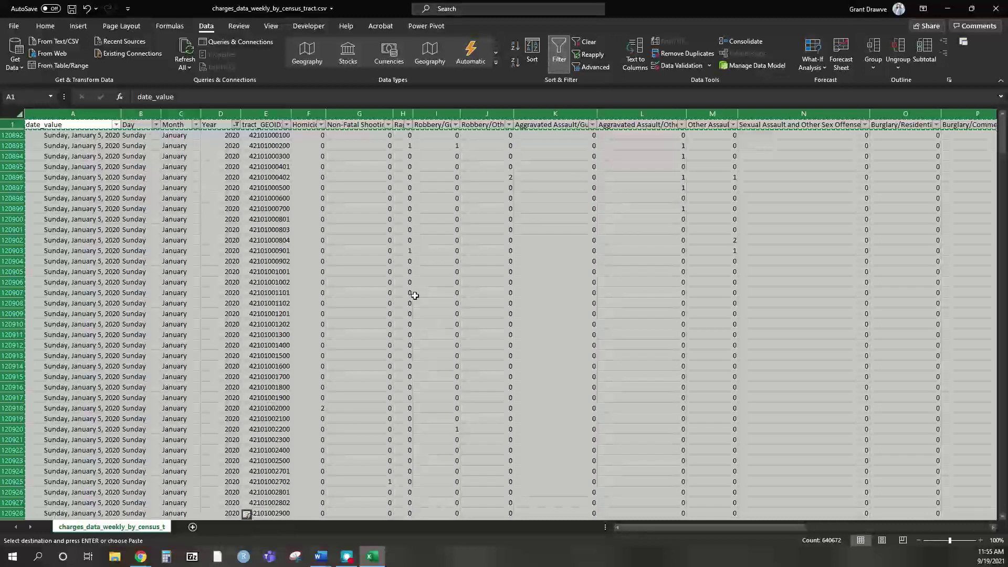
pyautogui.click(193, 527)
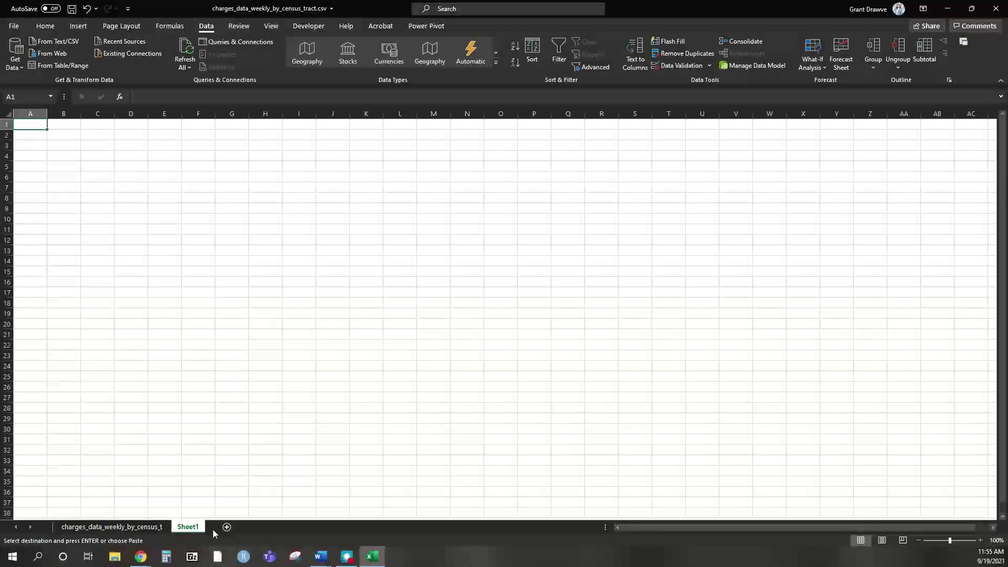
pyautogui.hotkey('ctrl', 'v')
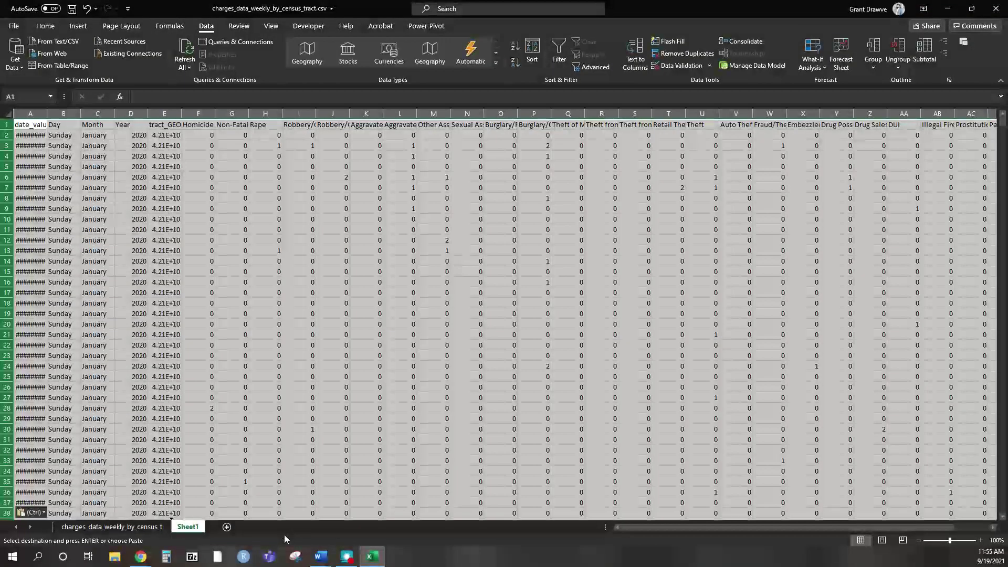
# Rename the new worksheet as 2020 and autofit the width of all its columns
pyautogui.click(10, 117)
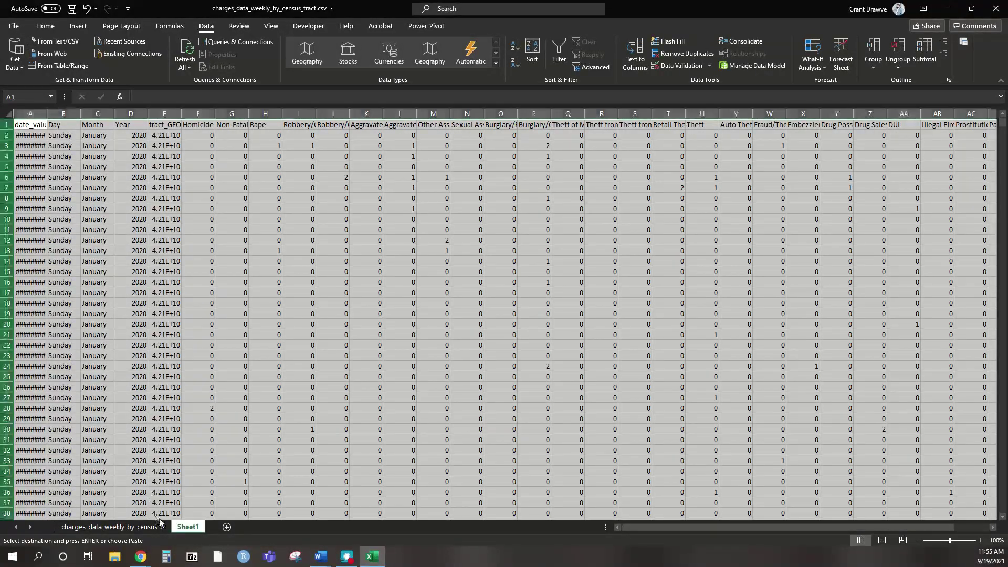
pyautogui.doubleClick(188, 525)
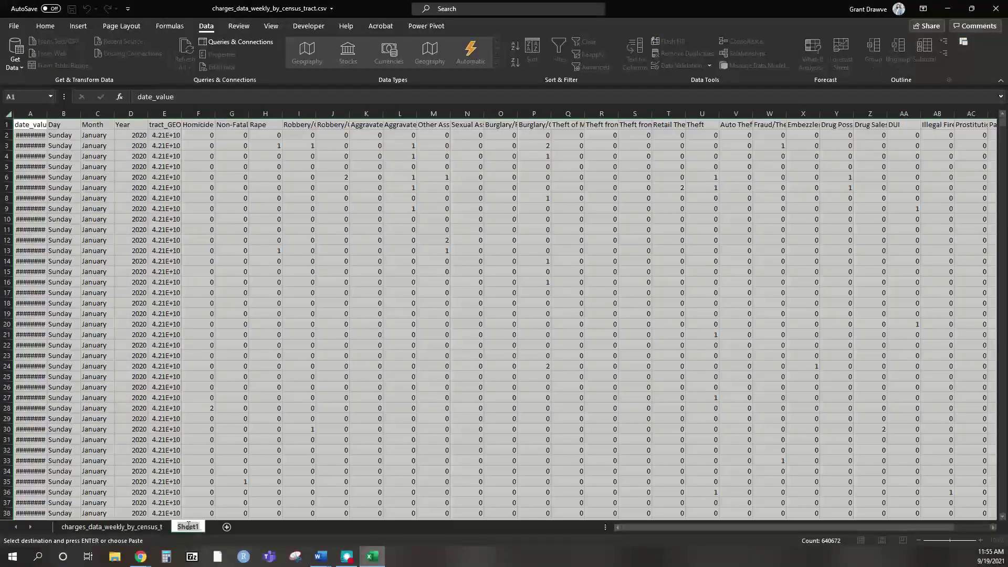
pyautogui.write('2020')
pyautogui.press('Return')
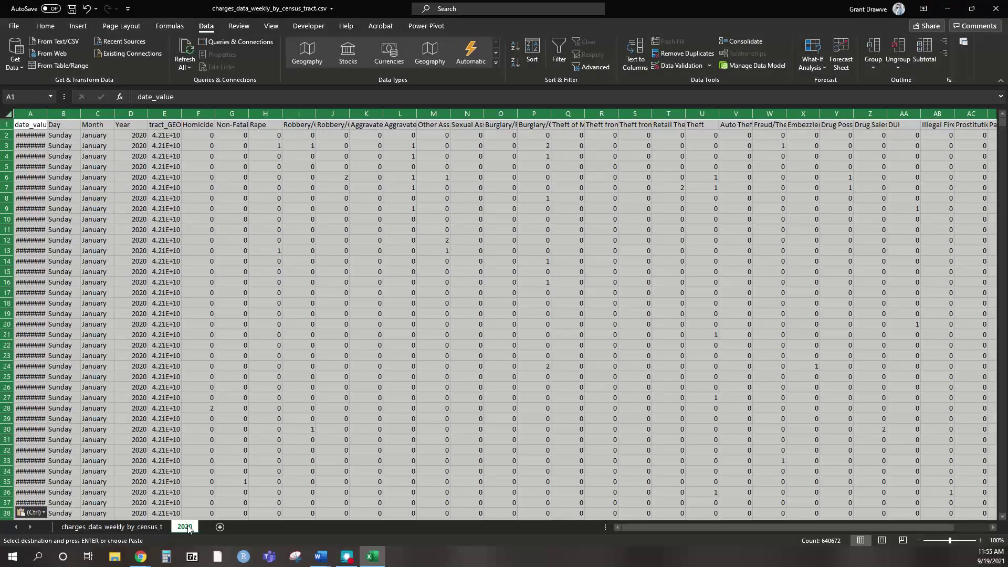
pyautogui.doubleClick(47, 113)
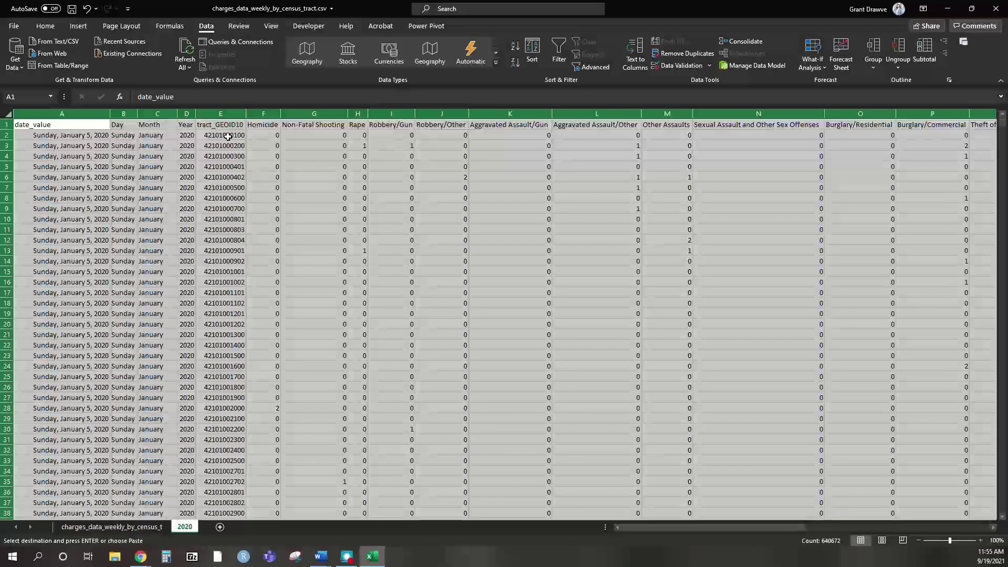
# Insert two blank columns between the tract_GEOID10 and Homicide columns
pyautogui.click(223, 113)
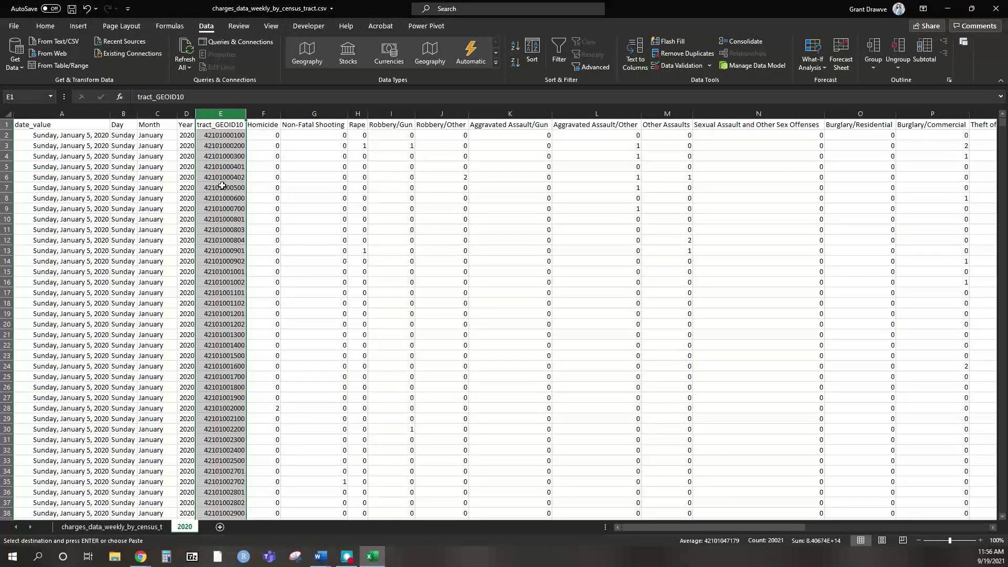
pyautogui.click(218, 179)
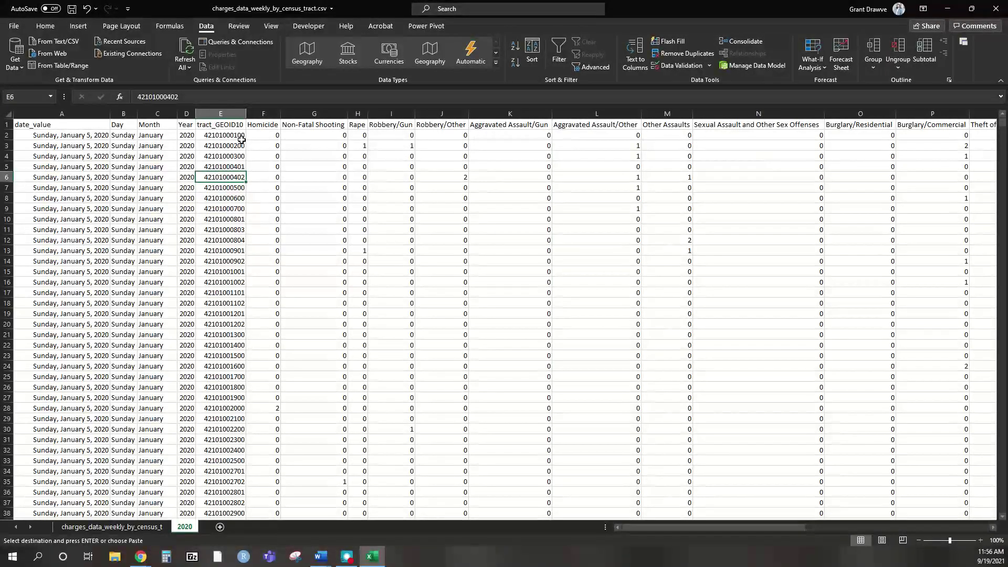
pyautogui.click(266, 113)
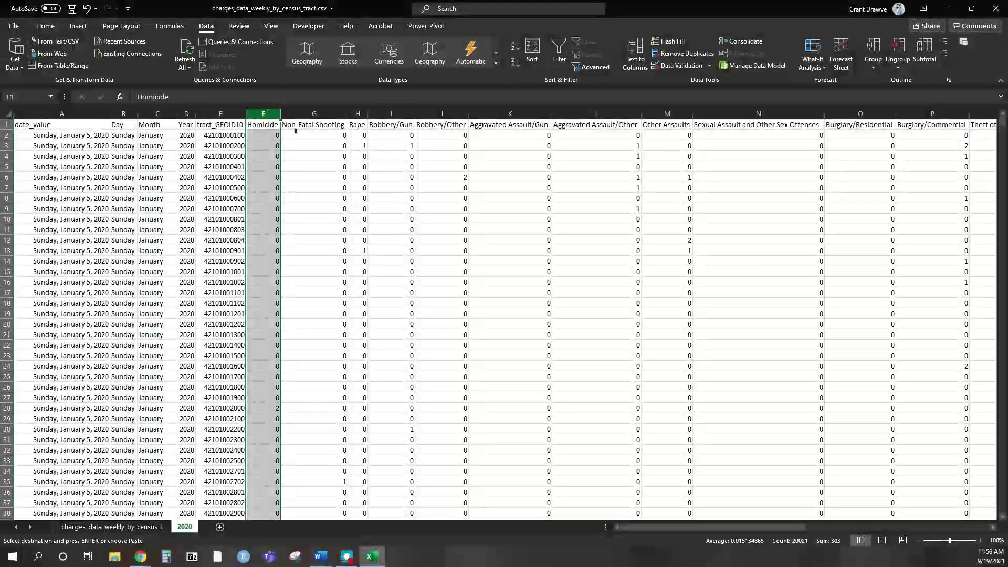
pyautogui.rightClick(269, 113)
pyautogui.click(311, 197)
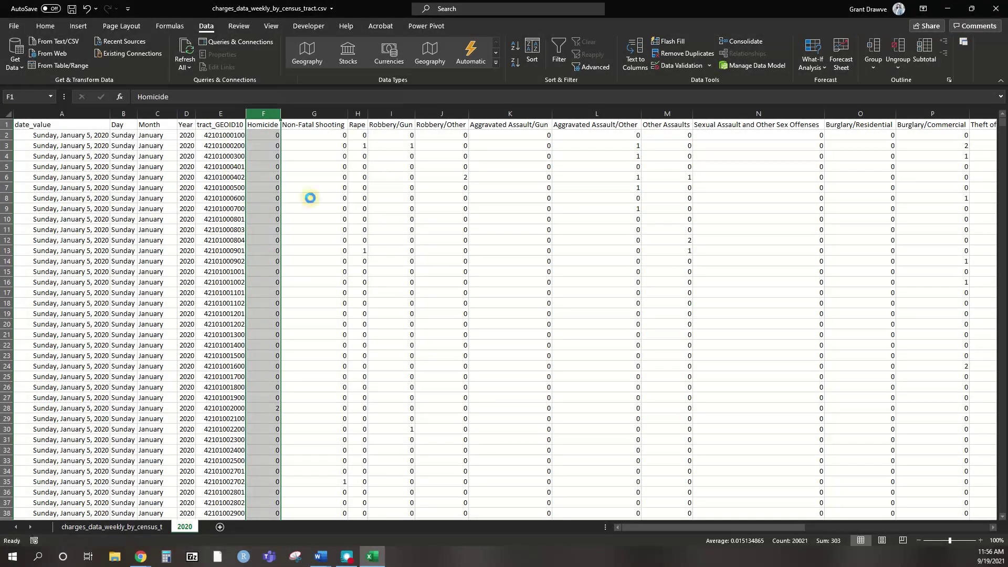
pyautogui.rightClick(268, 112)
pyautogui.click(294, 194)
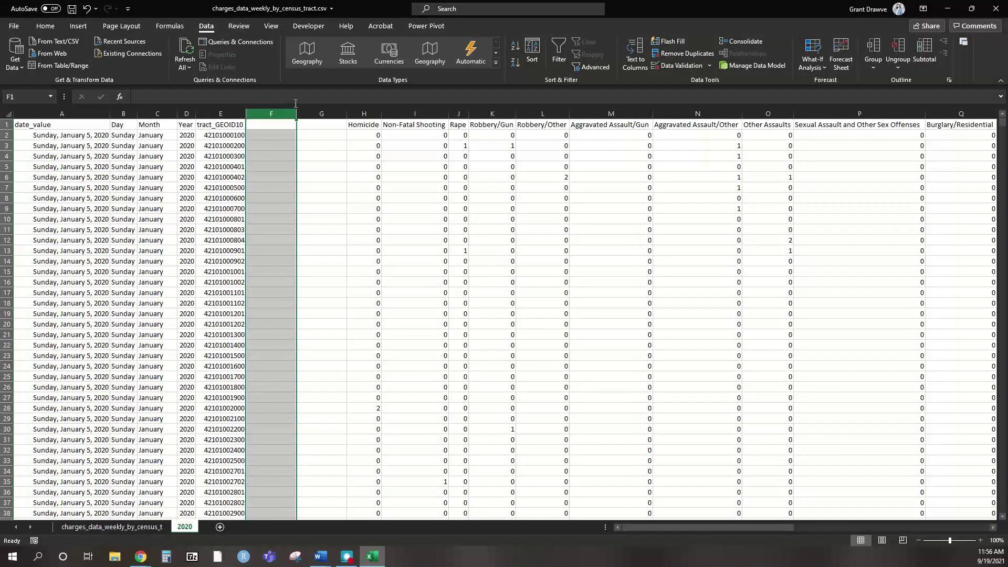
# Start a fixed-width Text to Columns split of tract_GEOID10, with breaks after the second and fifth characters
pyautogui.click(219, 112)
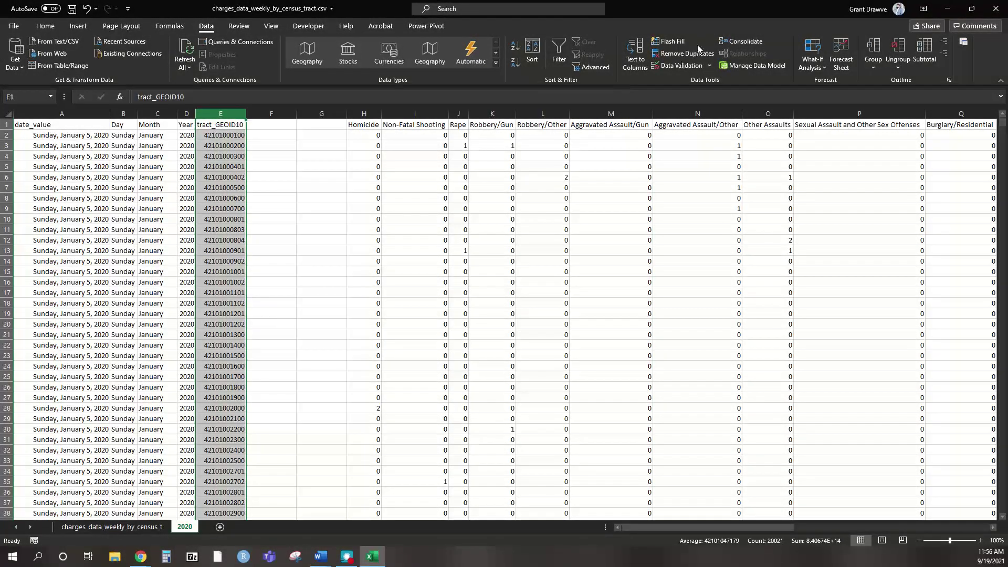
pyautogui.click(637, 55)
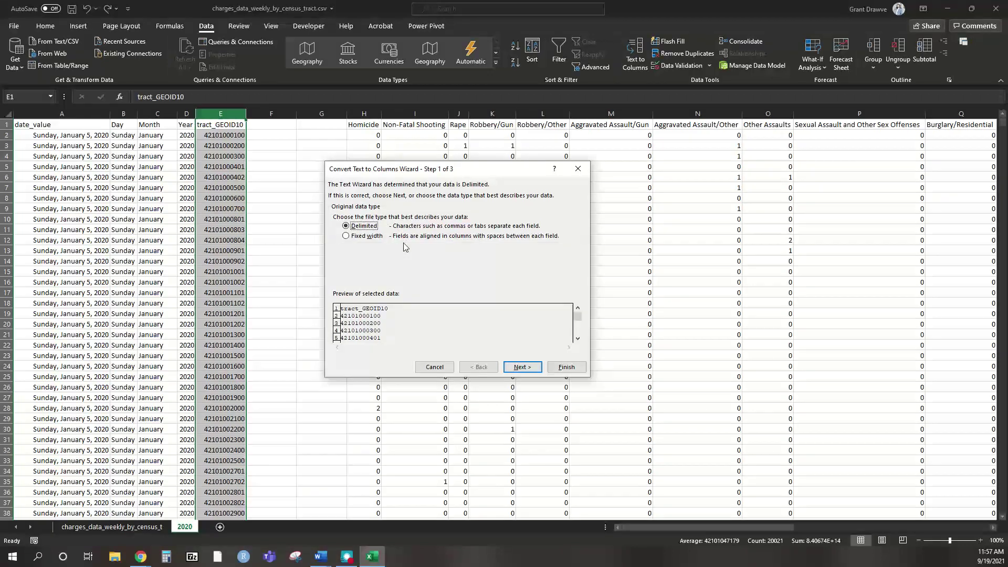
pyautogui.click(369, 237)
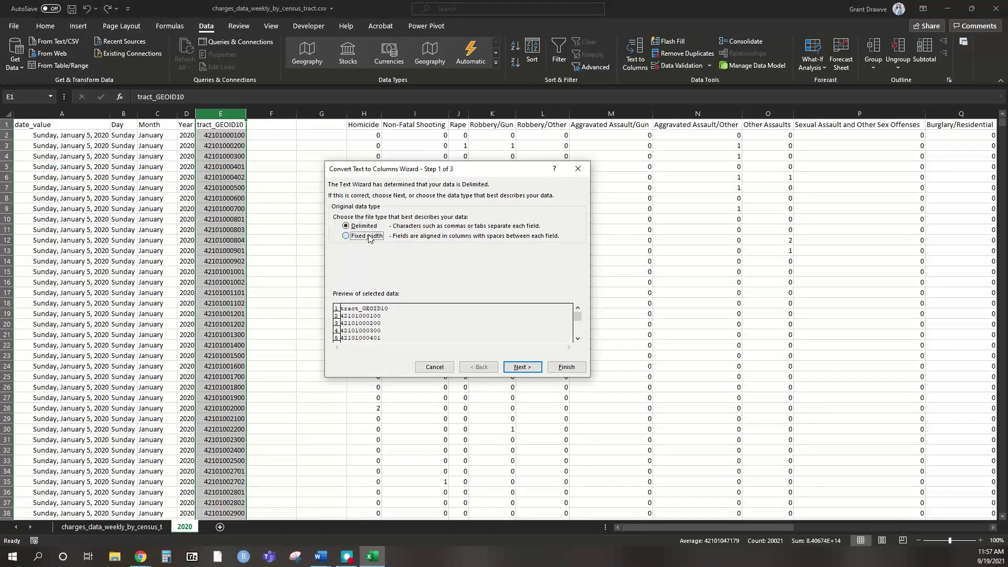
pyautogui.click(523, 368)
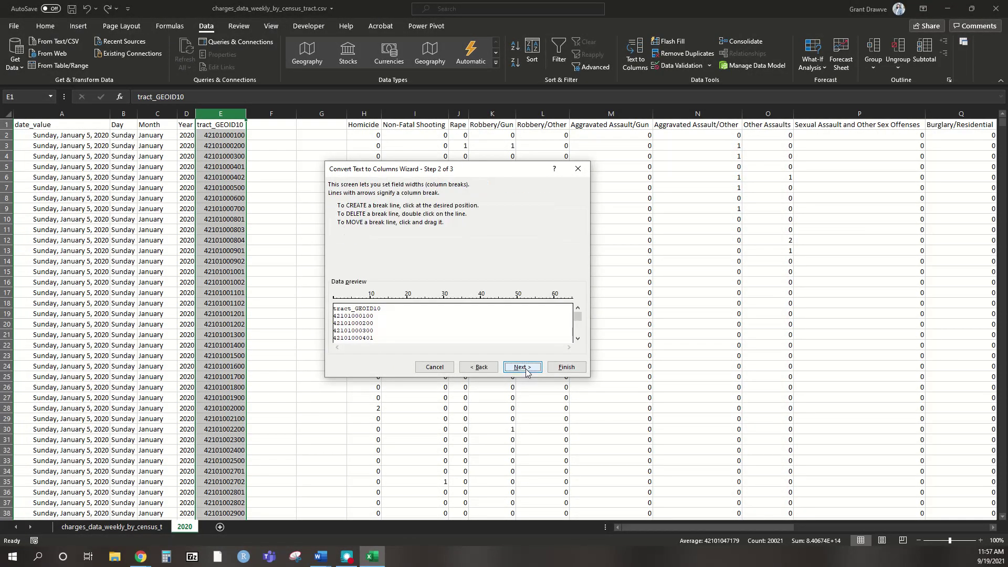
pyautogui.click(340, 311)
pyautogui.click(532, 371)
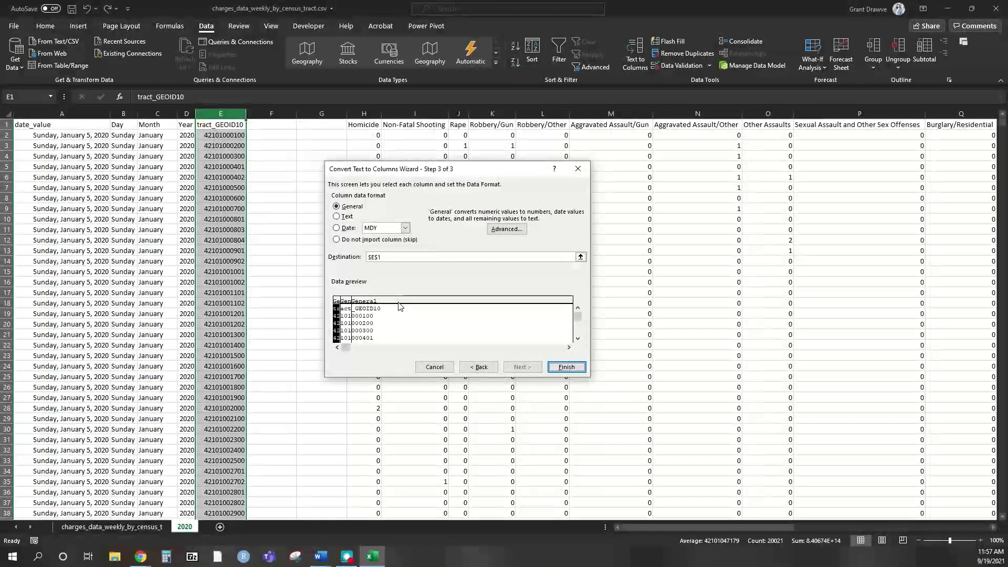
# Set all three split columns to Text format and complete the conversion with destination $E$1
pyautogui.click(345, 217)
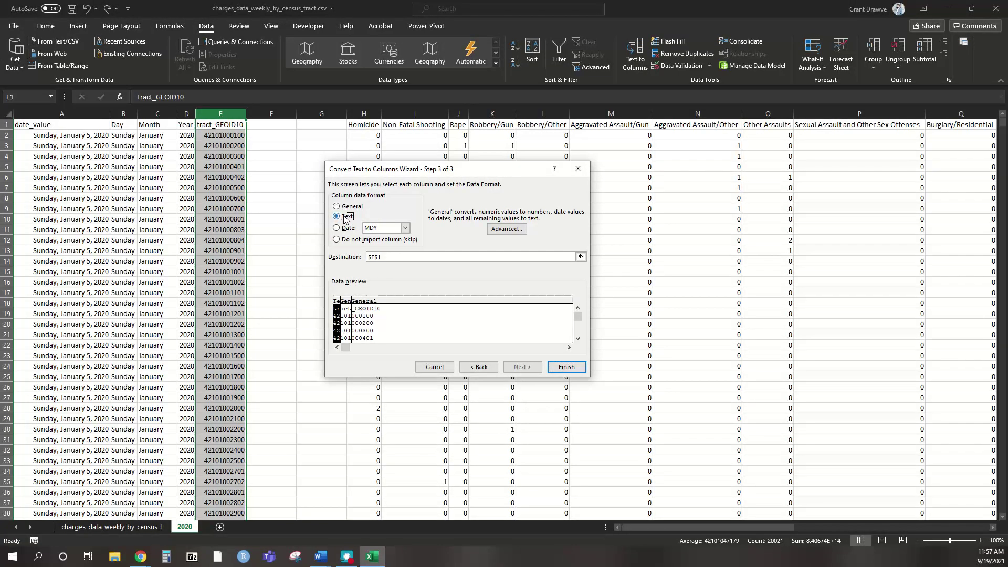
pyautogui.click(347, 311)
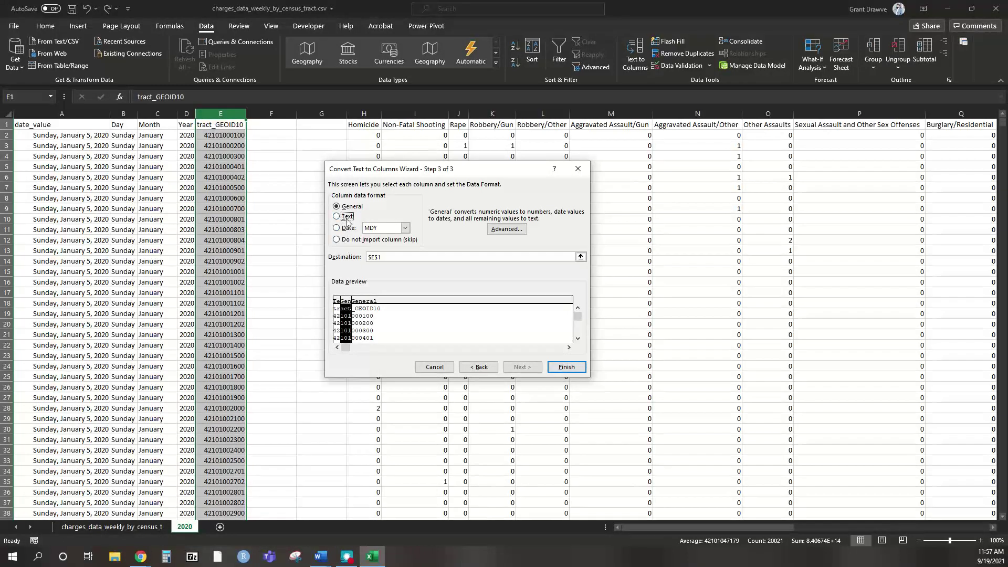
pyautogui.click(432, 319)
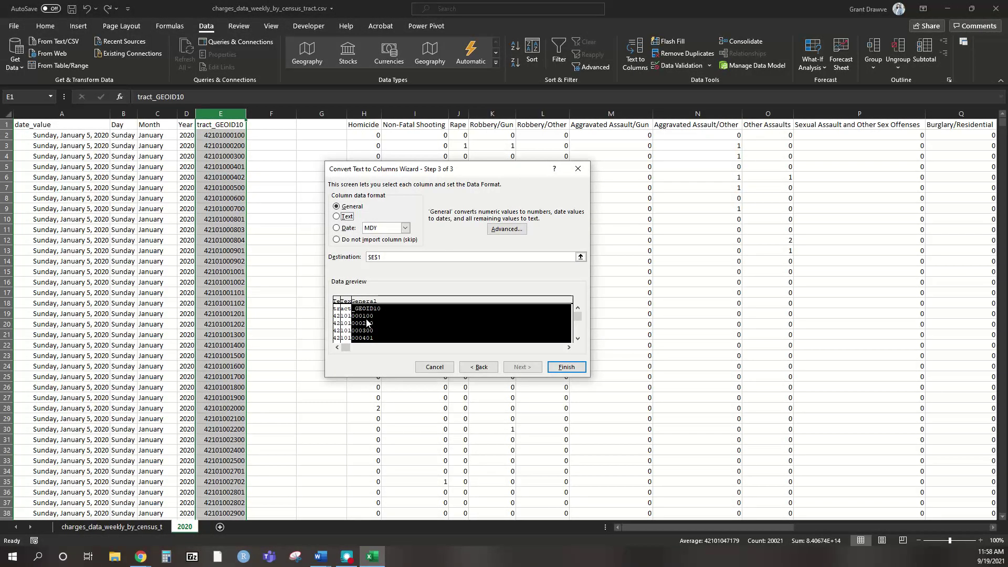
pyautogui.click(345, 215)
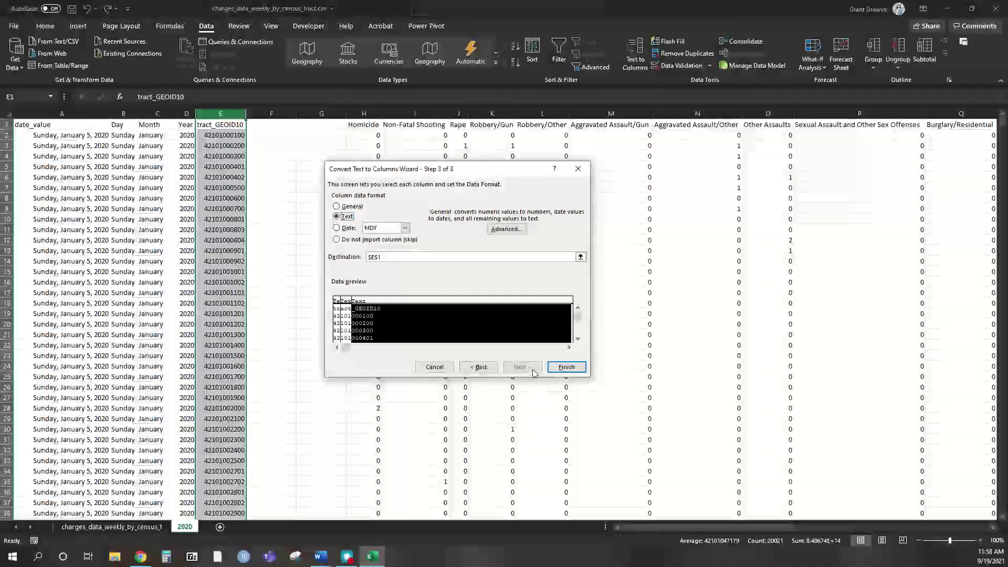
pyautogui.click(566, 367)
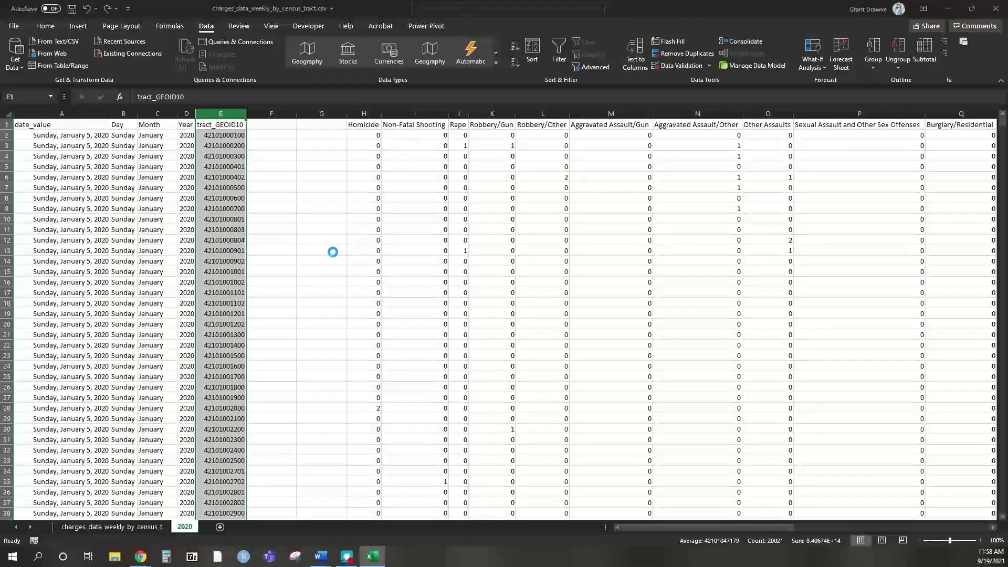
# Rename the headers of the three split columns in E1:G1 as State, County and Tract
pyautogui.click(216, 123)
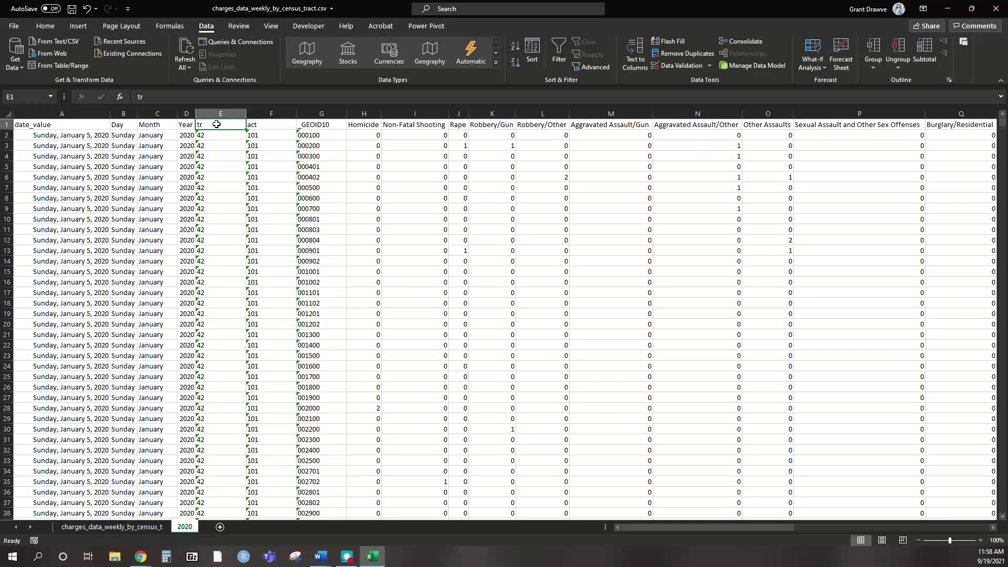
pyautogui.write('State')
pyautogui.press('Tab')
pyautogui.write('County')
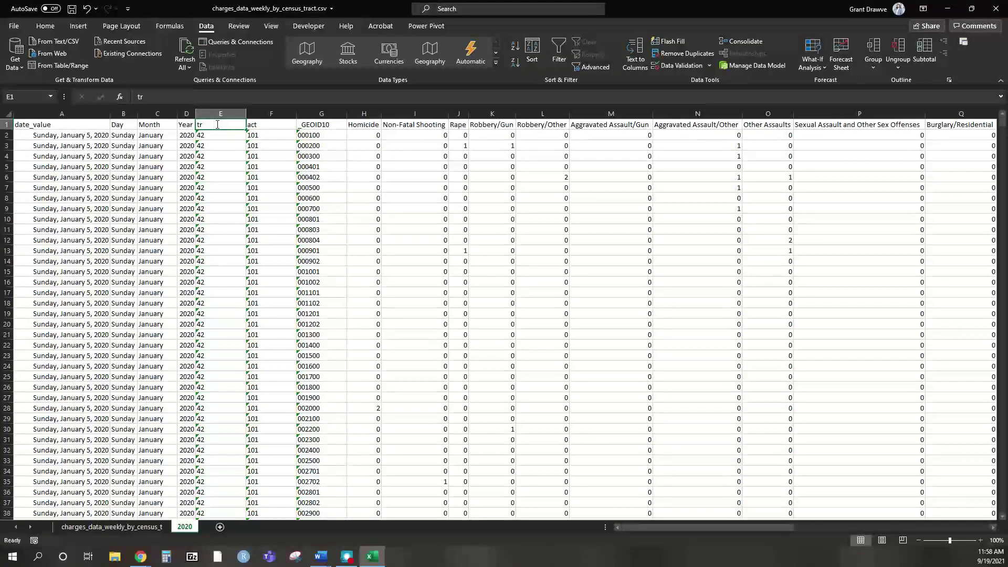
pyautogui.press('Tab')
pyautogui.write('Tracty')
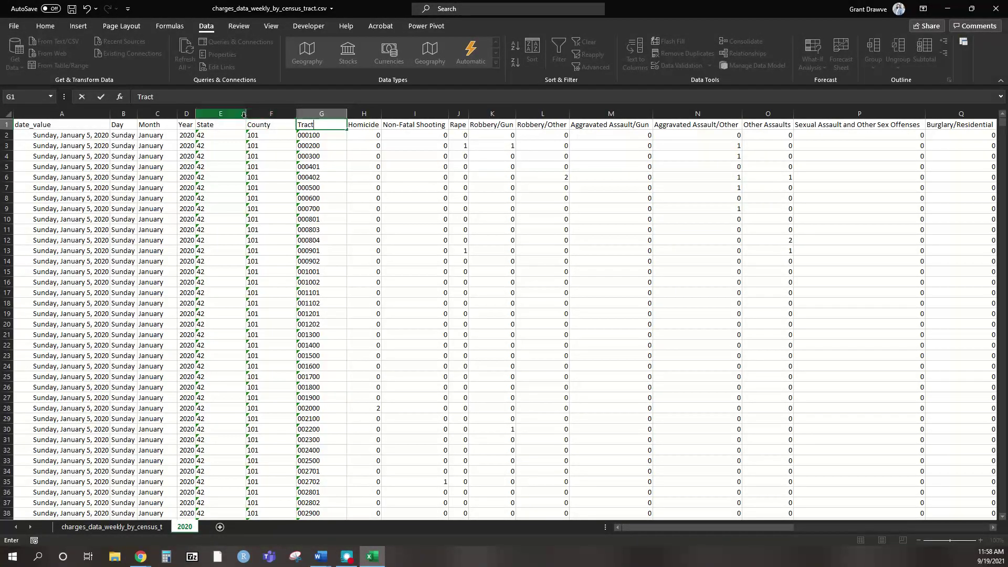
# Autofit the widths of the State, County and Tract columns
pyautogui.click(239, 115)
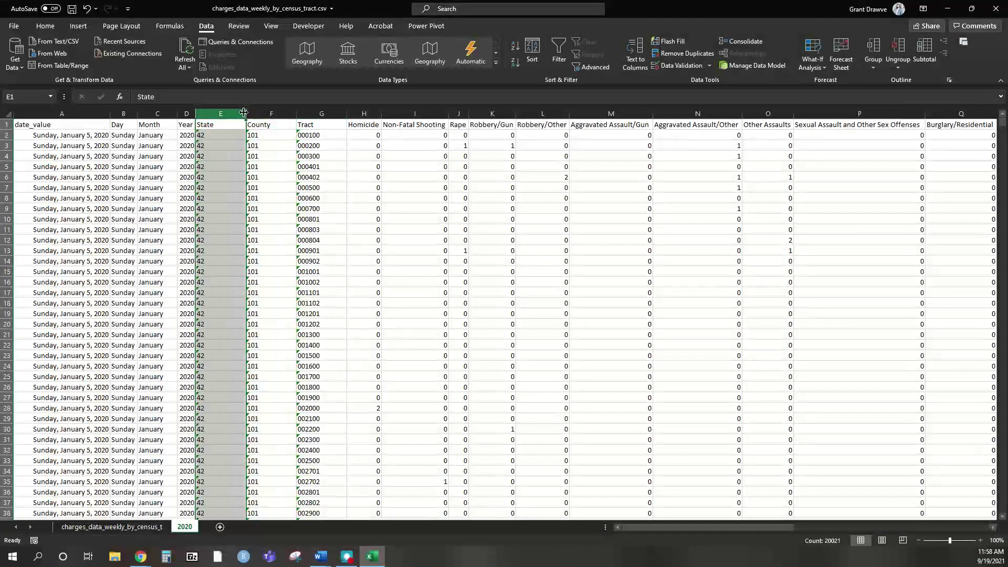
pyautogui.doubleClick(244, 113)
pyautogui.doubleClick(267, 111)
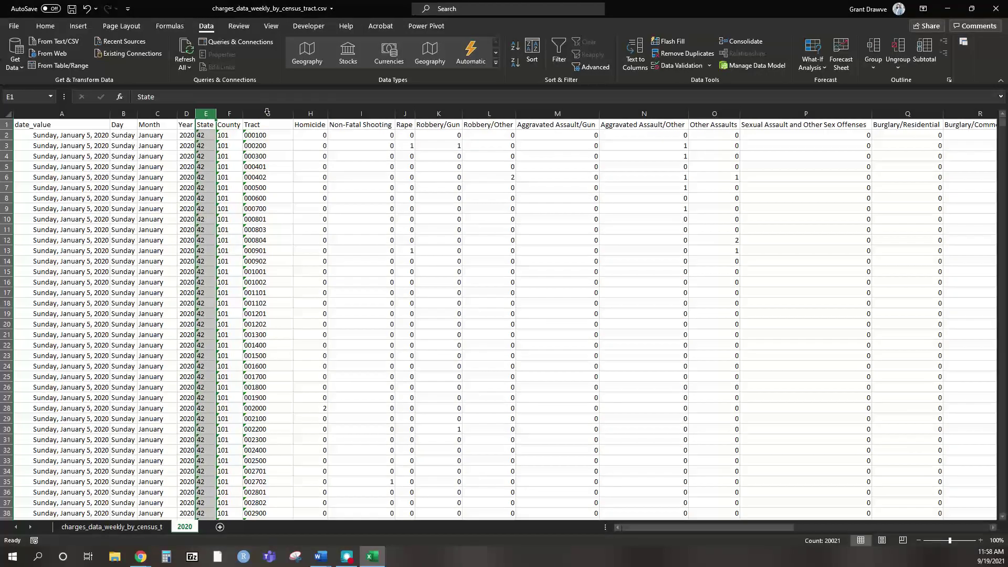
pyautogui.doubleClick(293, 112)
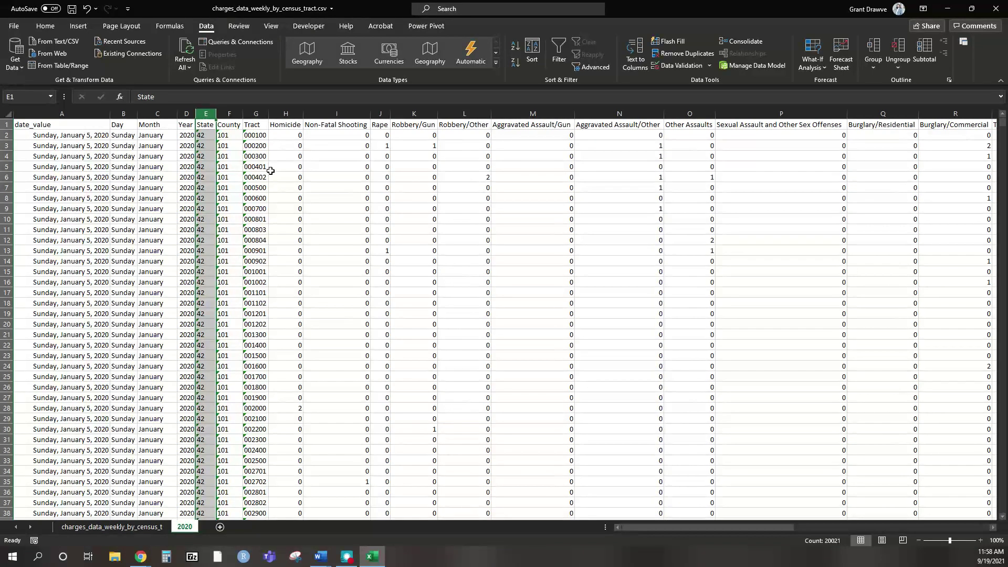
# Insert a blank column before Homicide and give it the header GEOID
pyautogui.rightClick(297, 115)
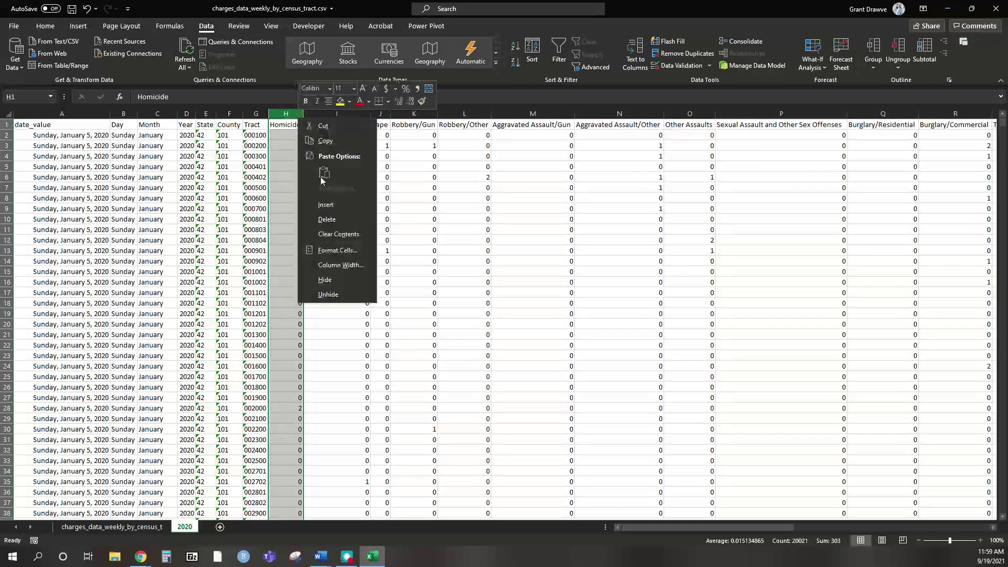
pyautogui.click(330, 201)
pyautogui.click(282, 125)
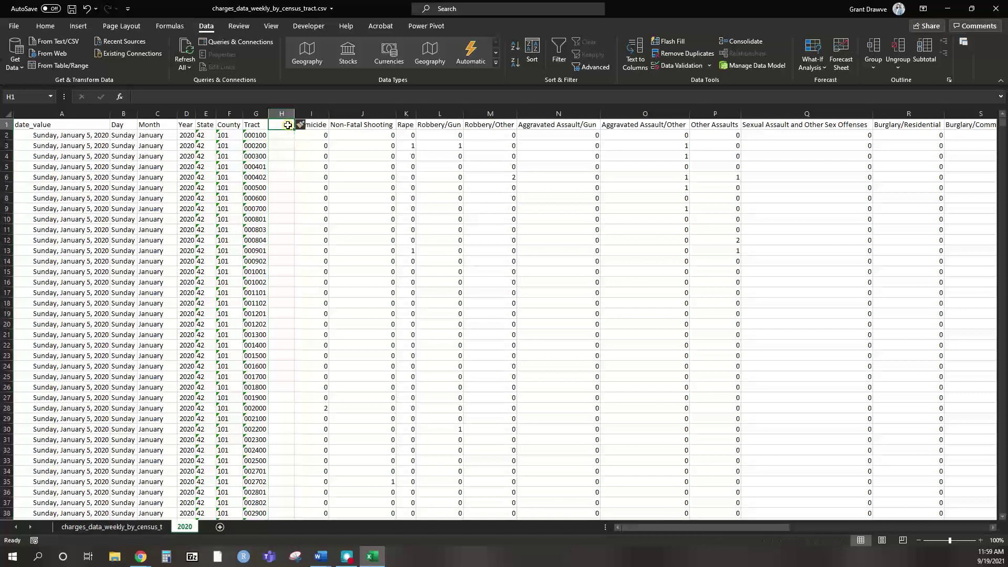
pyautogui.write('GEOI')
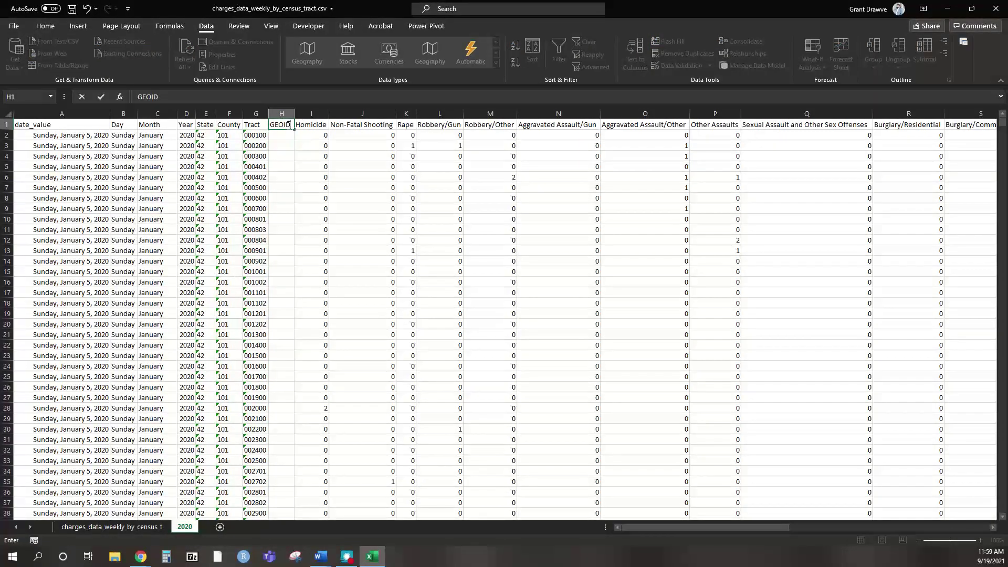
pyautogui.write('D')
pyautogui.press('Return')
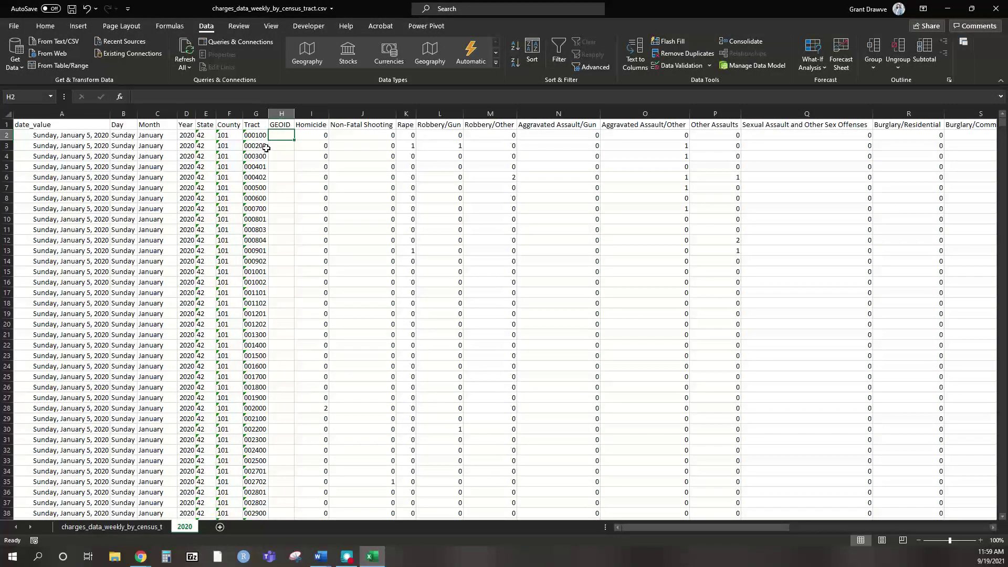
# Enter =concatenate(E2,F2,G2) in H2 to join the State, County and Tract codes
pyautogui.write('=')
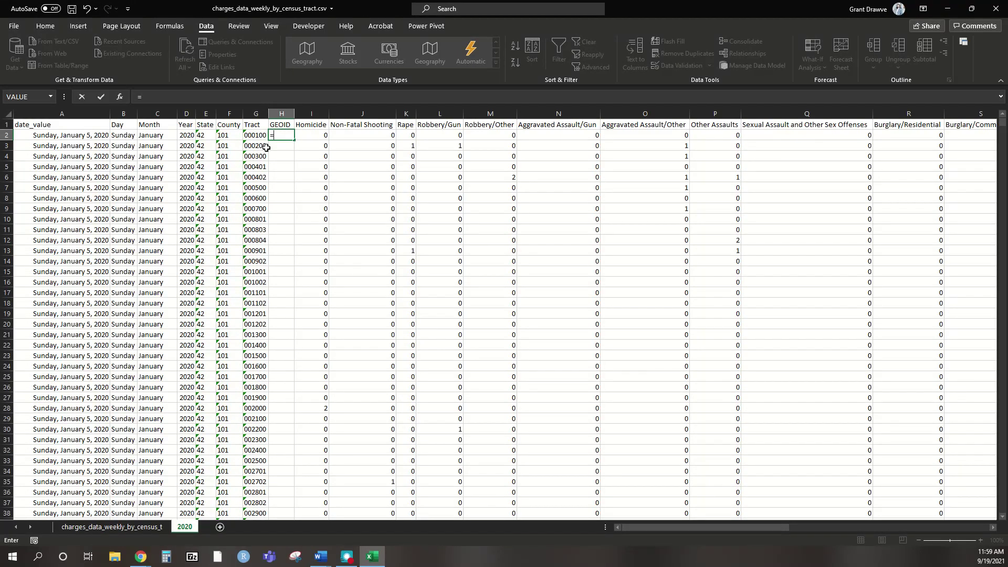
pyautogui.write('concatenate')
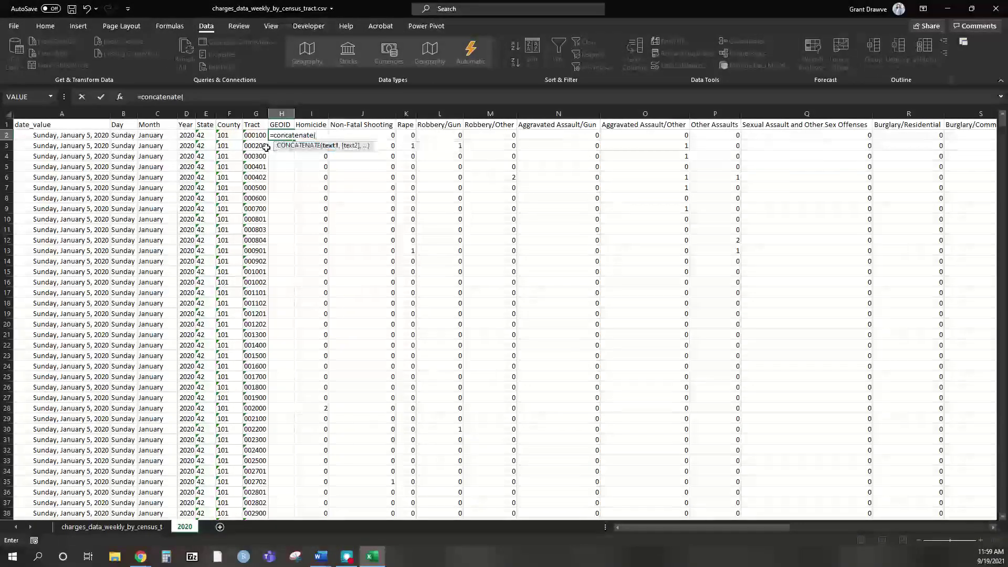
pyautogui.write('(')
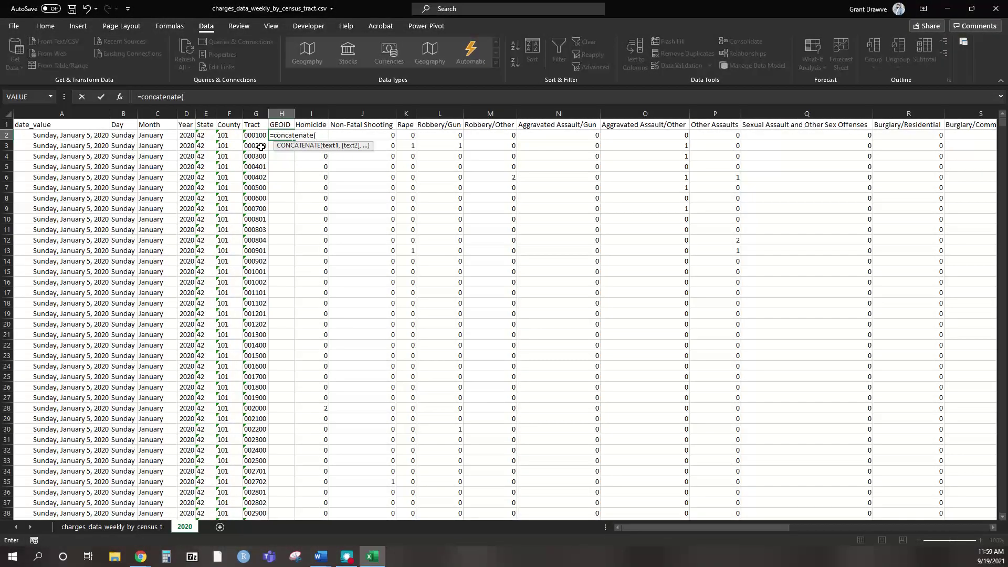
pyautogui.click(204, 135)
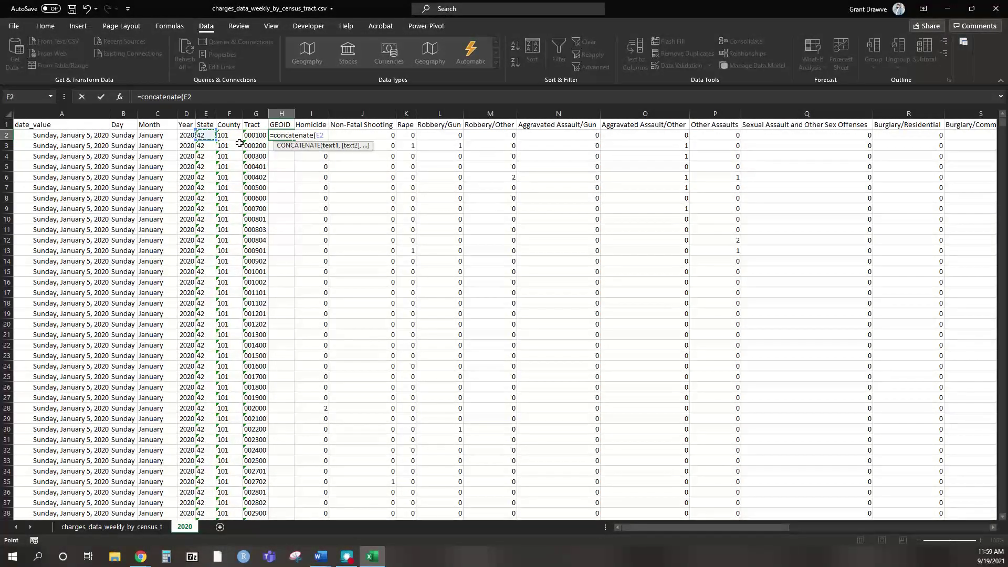
pyautogui.write(',')
pyautogui.click(233, 135)
pyautogui.write(',')
pyautogui.click(257, 134)
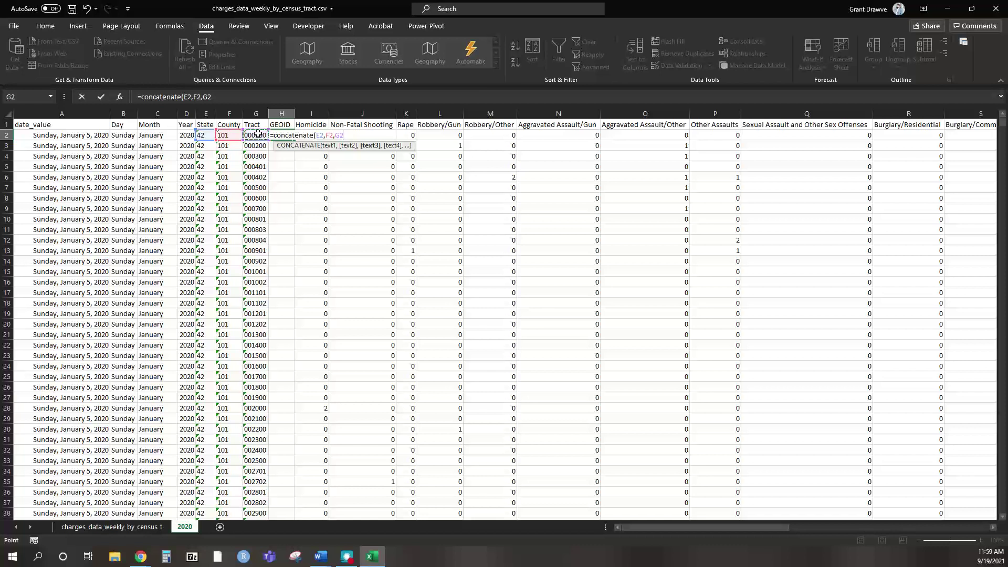
pyautogui.write(')')
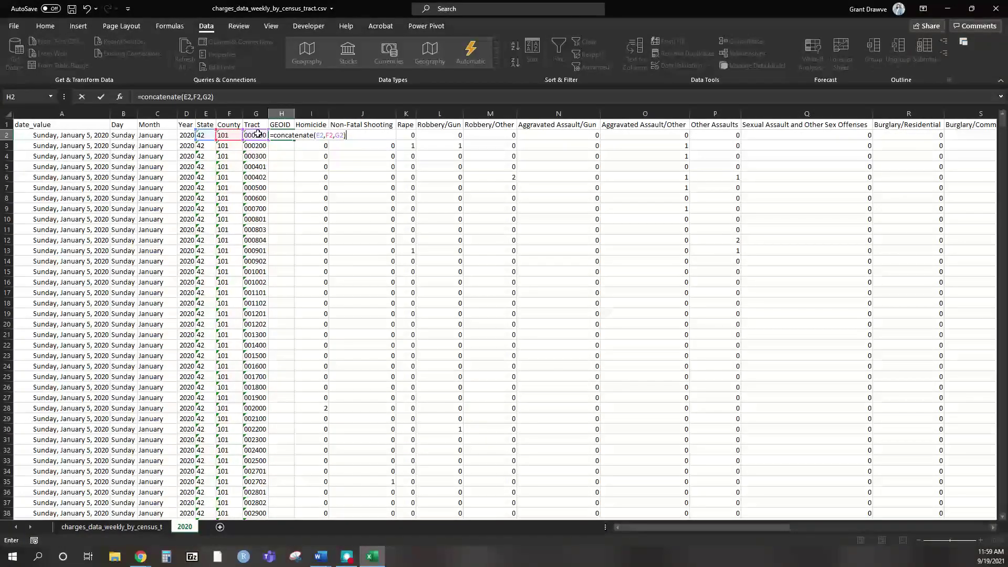
pyautogui.press('Return')
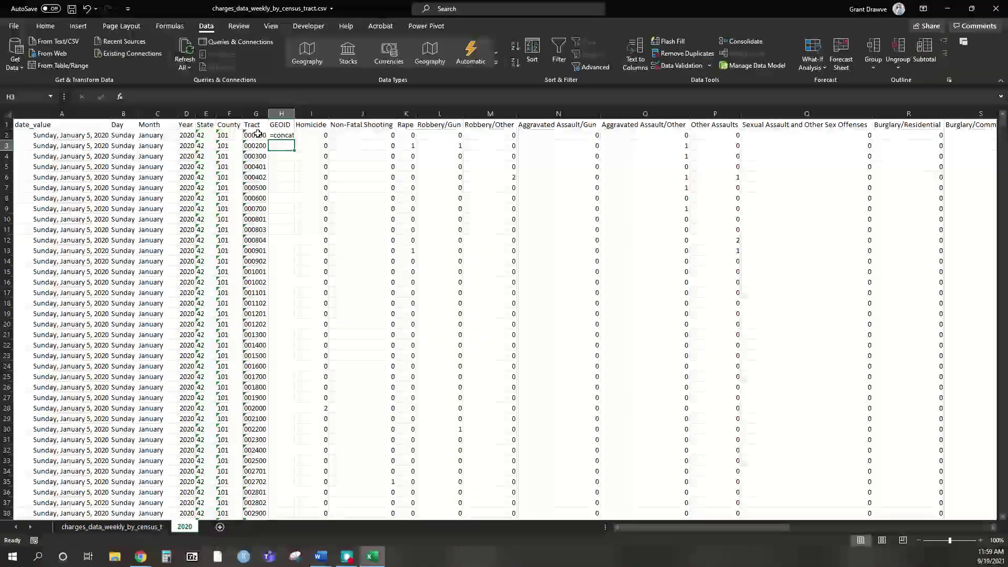
# Autofit the width of the GEOID column and select the whole column
pyautogui.click(275, 133)
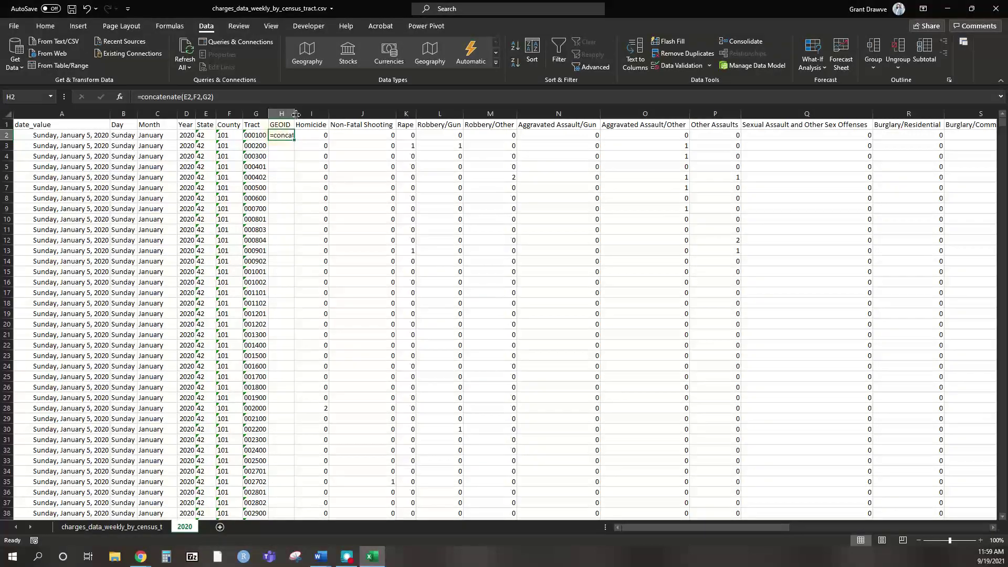
pyautogui.doubleClick(294, 114)
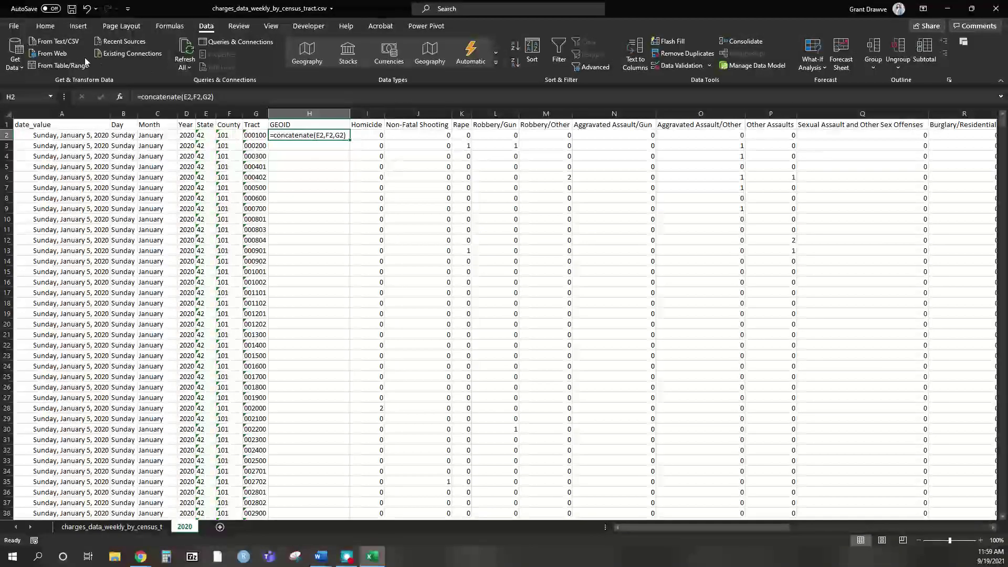
pyautogui.click(286, 114)
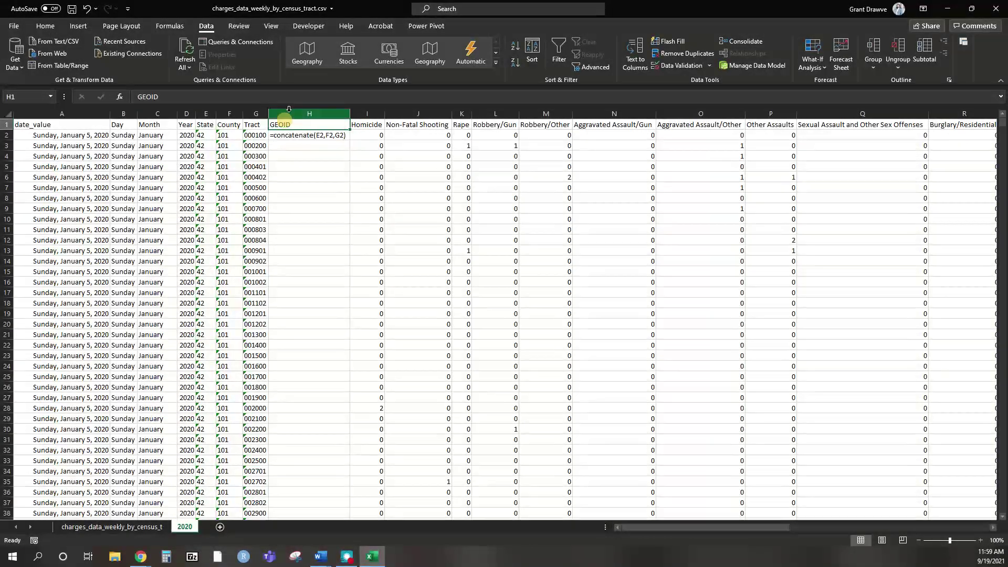
# Change the number format of the whole GEOID column from Text to General
pyautogui.click(45, 26)
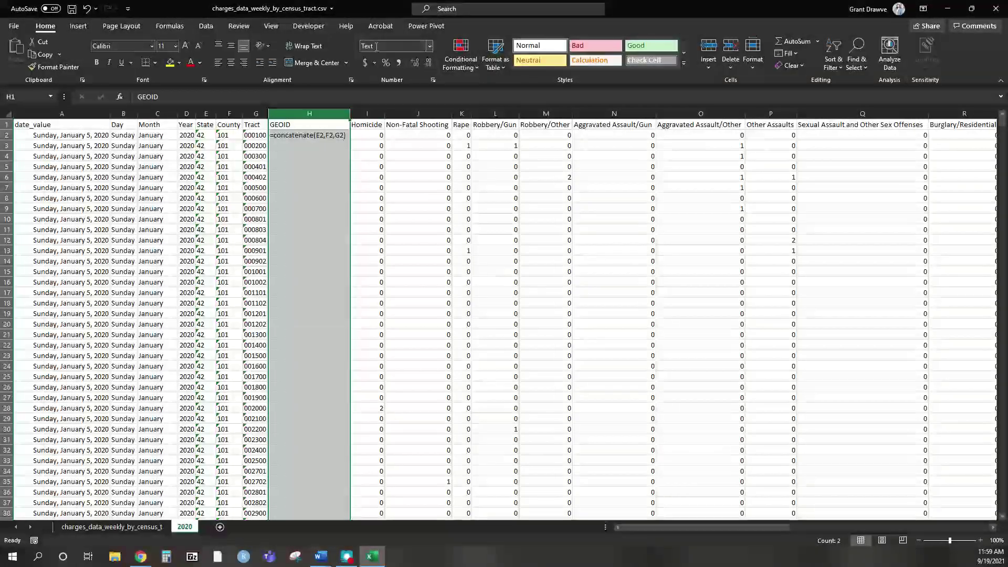
pyautogui.click(205, 146)
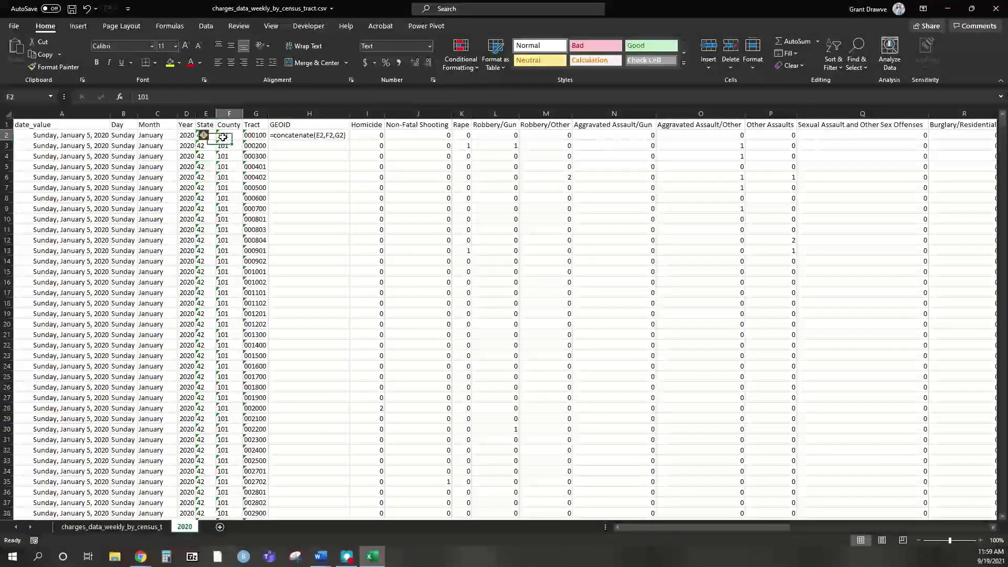
pyautogui.click(293, 135)
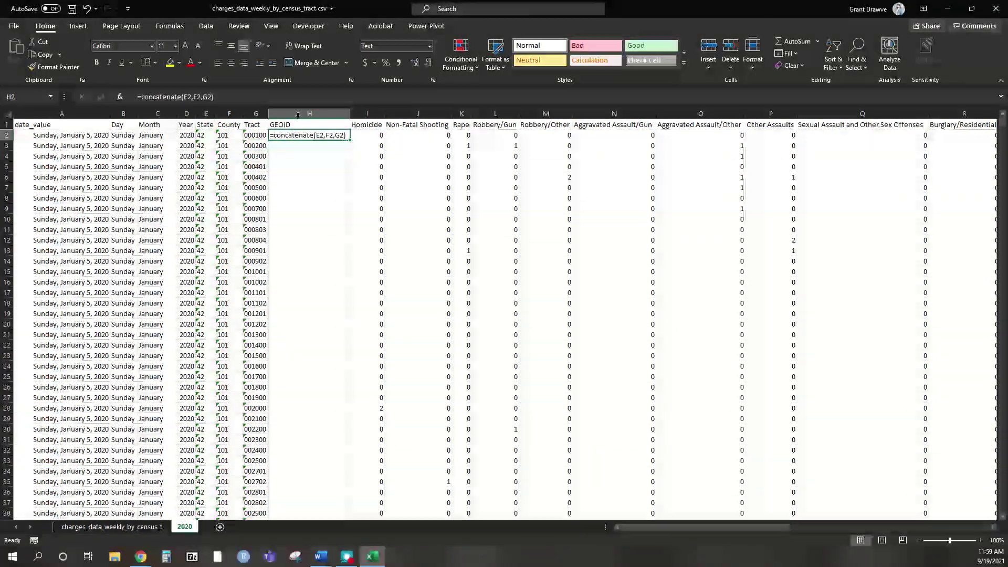
pyautogui.click(309, 113)
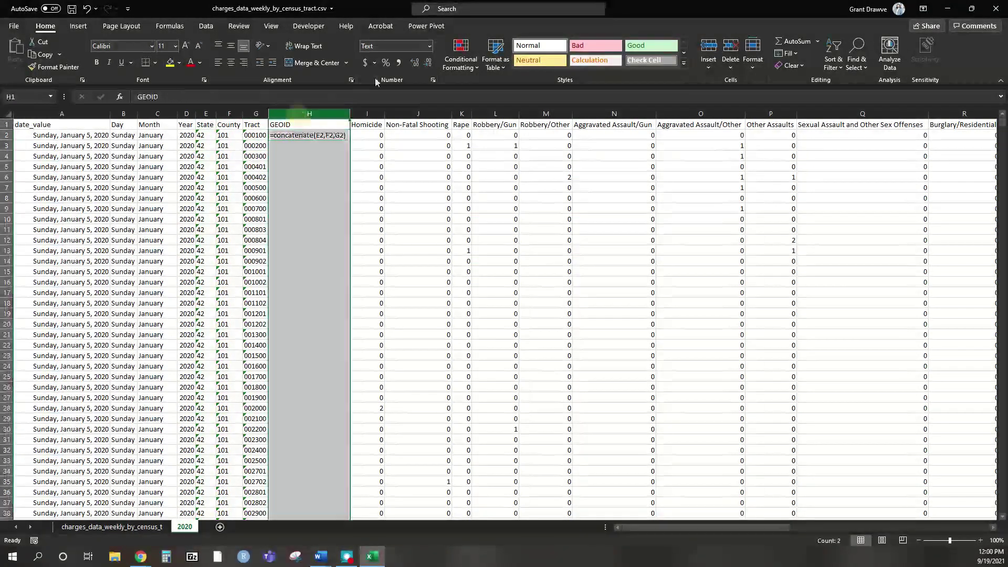
pyautogui.click(430, 47)
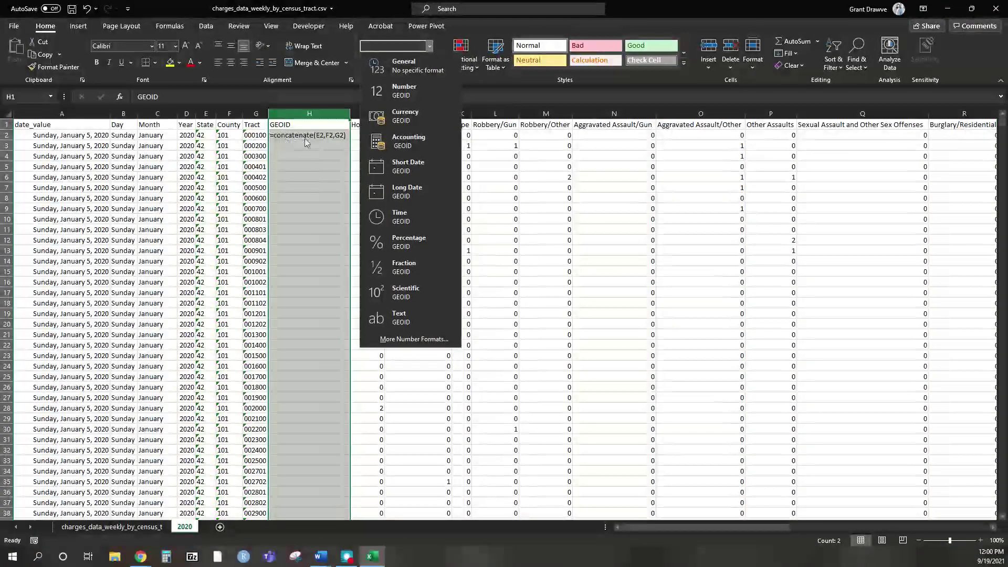
pyautogui.click(402, 68)
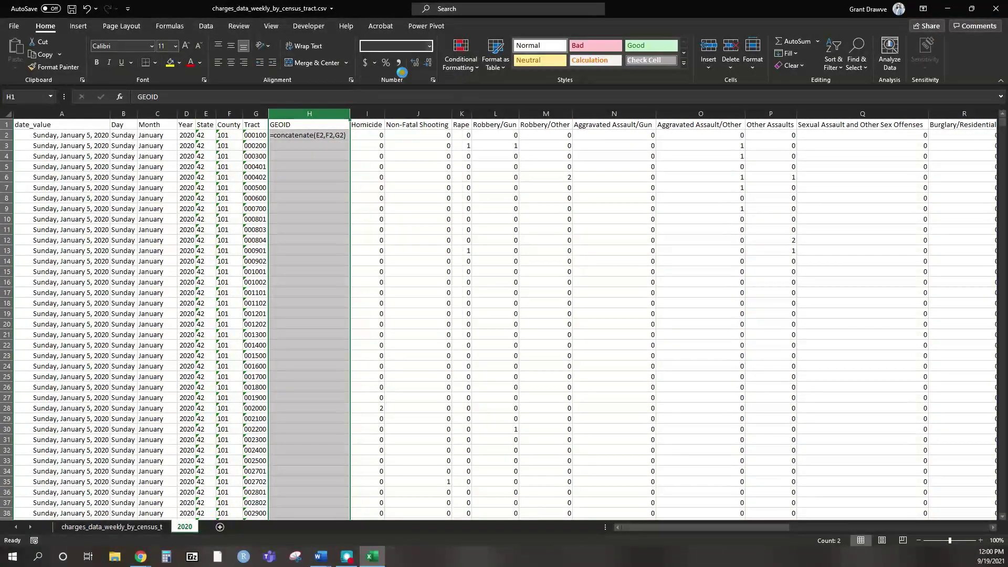
# Re-enter the concatenate formula in H2 so it calculates, and fill it down the whole GEOID column
pyautogui.click(307, 137)
pyautogui.click(252, 98)
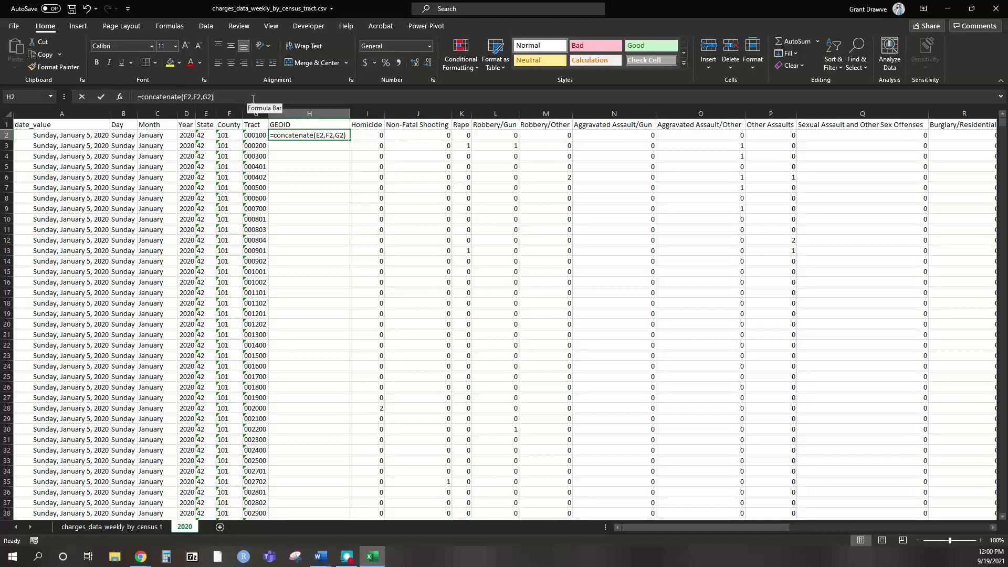
pyautogui.press('Return')
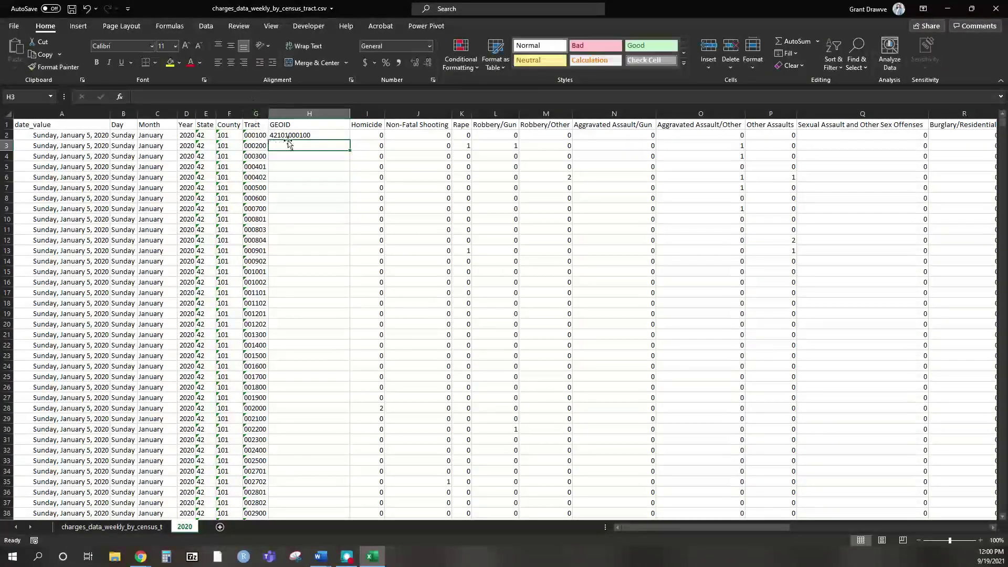
pyautogui.click(317, 136)
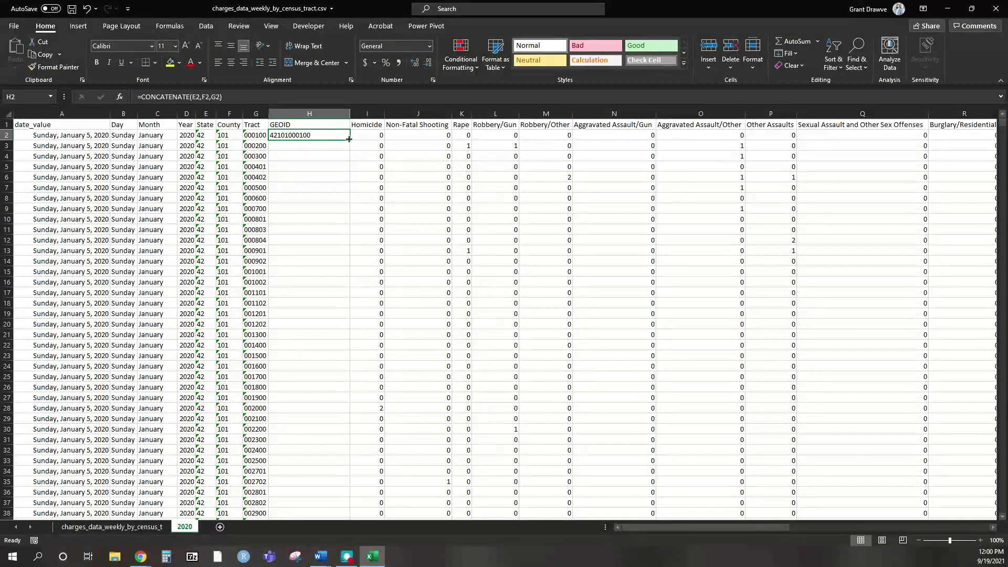
pyautogui.doubleClick(350, 139)
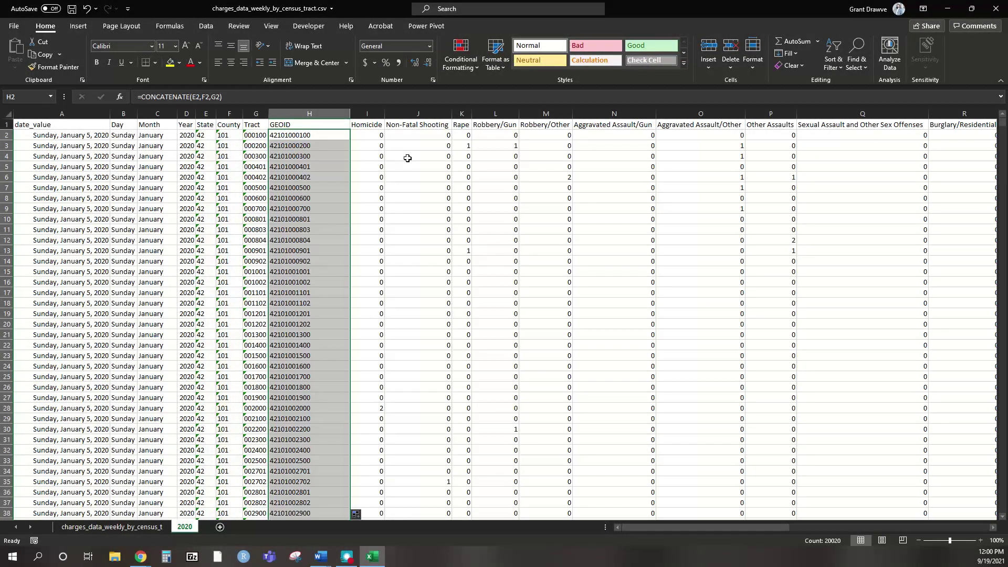
# Autofit the width of the GEOID column and check the formulas in a few of its cells
pyautogui.doubleClick(350, 113)
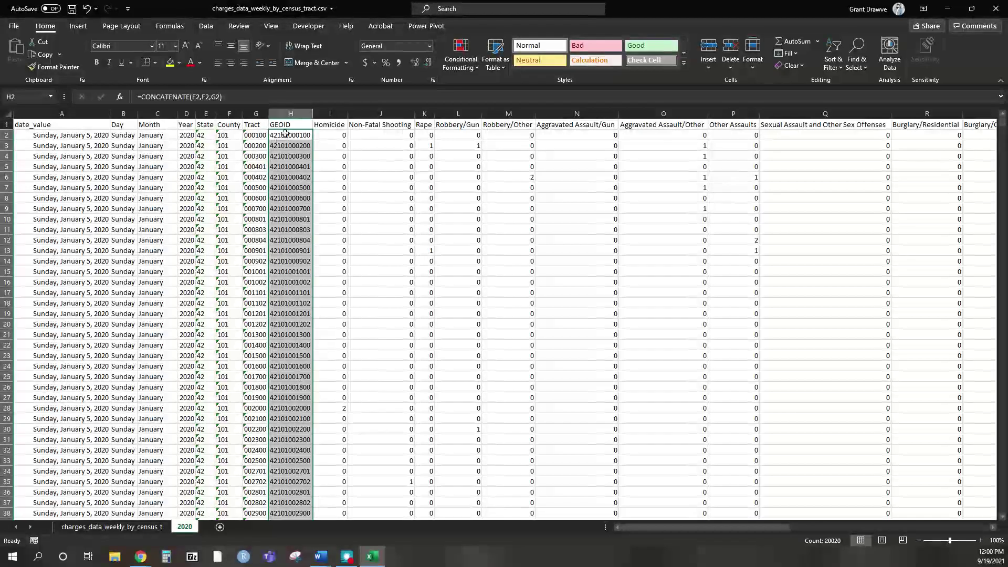
pyautogui.click(297, 109)
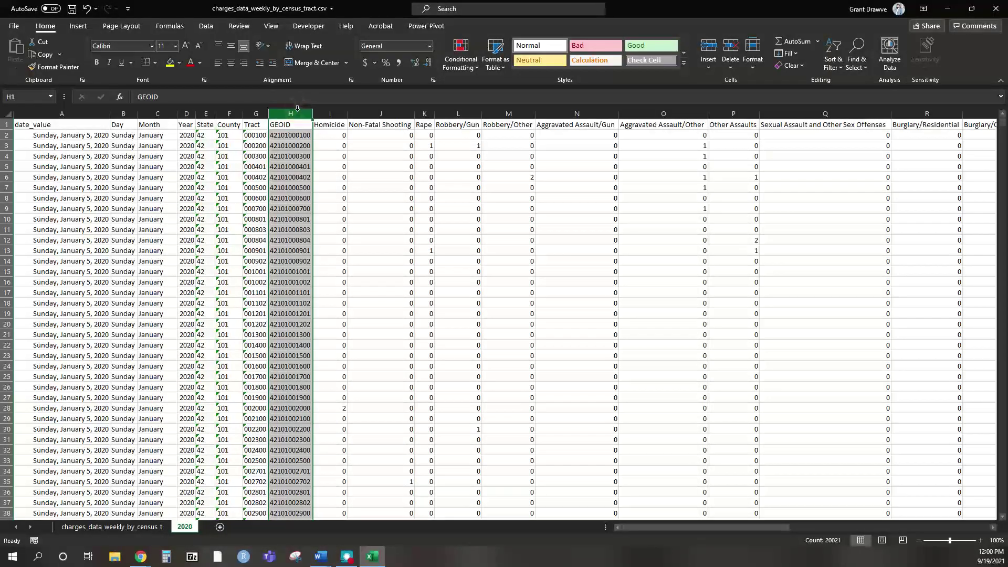
pyautogui.click(300, 135)
pyautogui.click(290, 271)
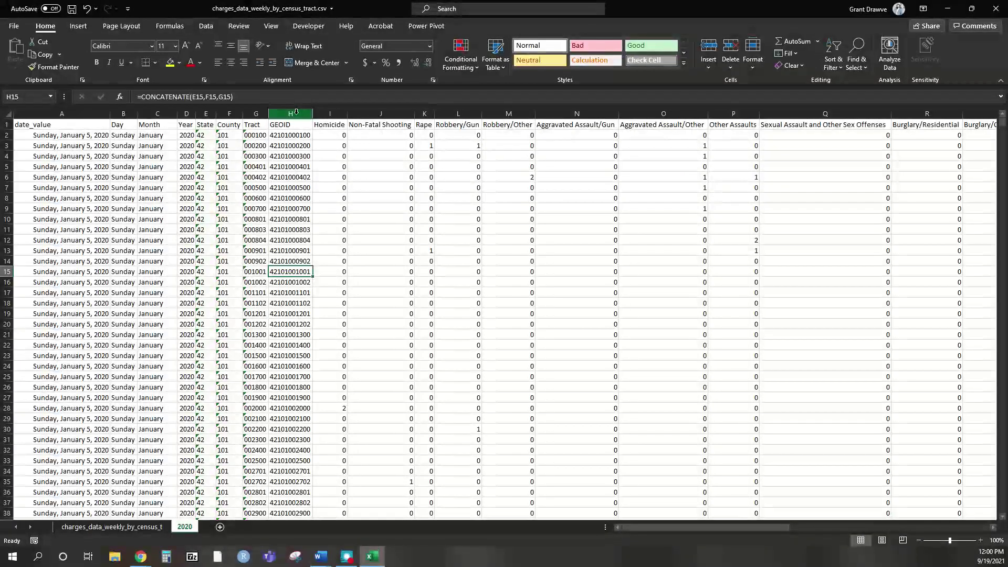
# Replace the GEOID column's formulas with their values by copying the column and pasting values over it
pyautogui.click(296, 111)
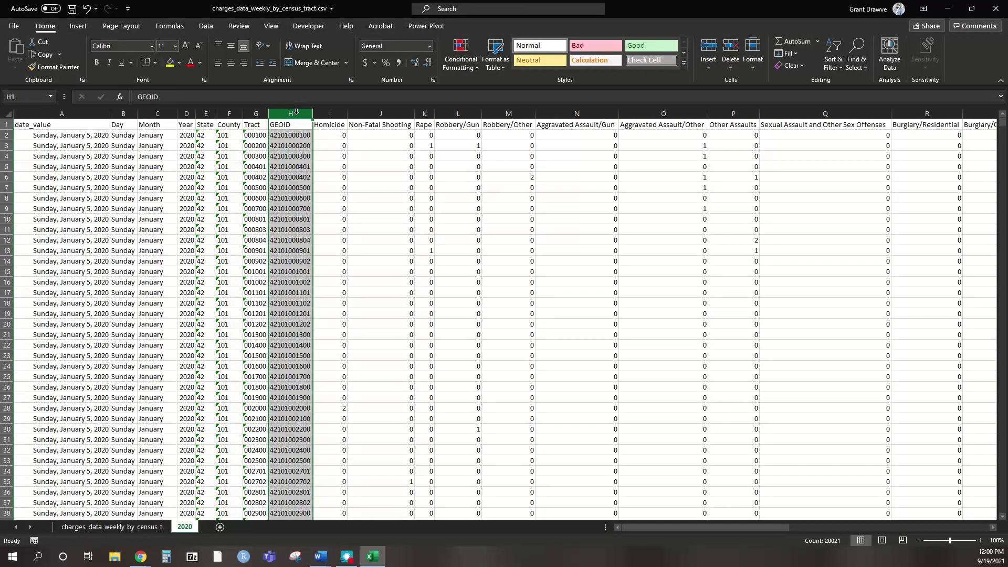
pyautogui.rightClick(297, 113)
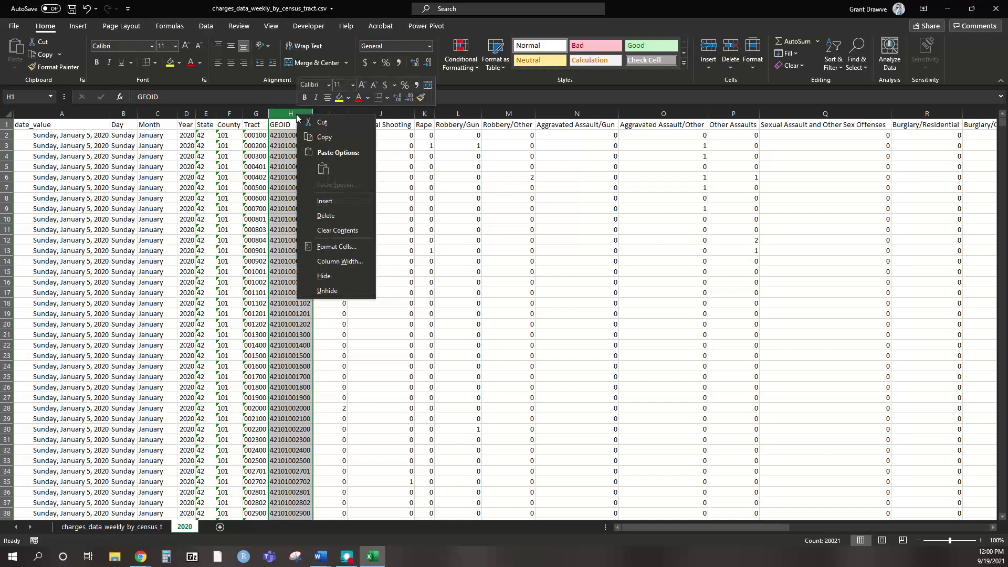
pyautogui.click(322, 139)
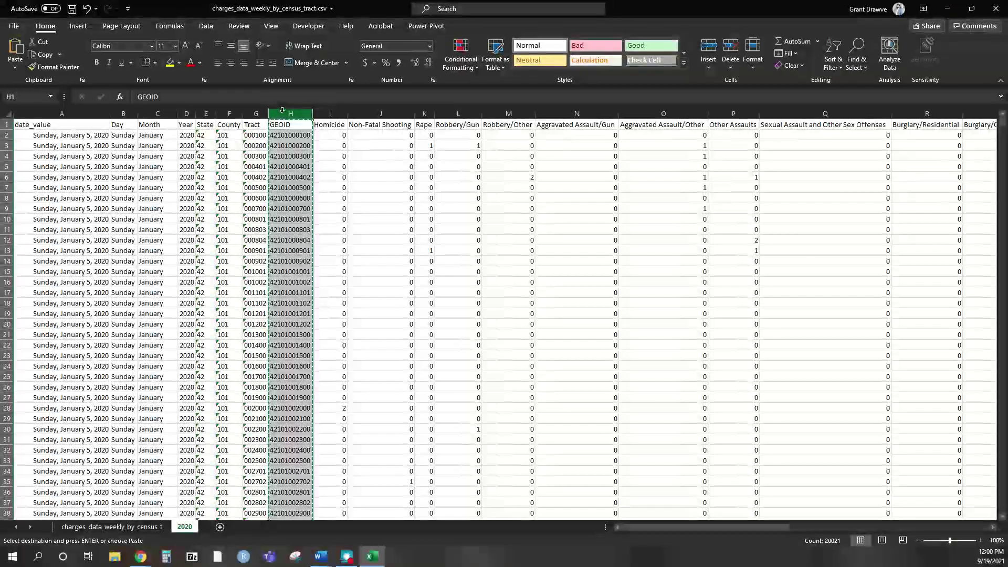
pyautogui.rightClick(282, 110)
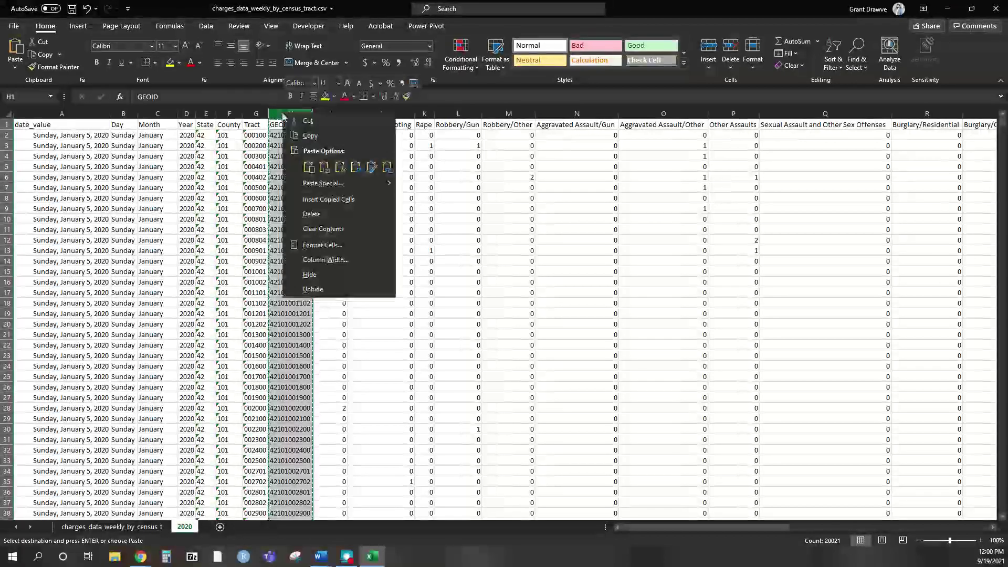
pyautogui.click(324, 167)
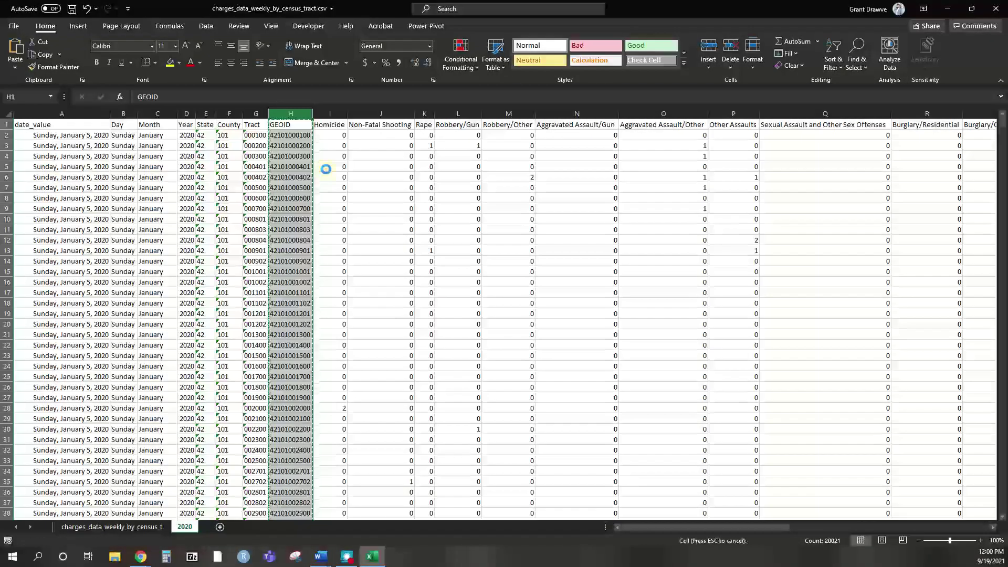
pyautogui.click(291, 157)
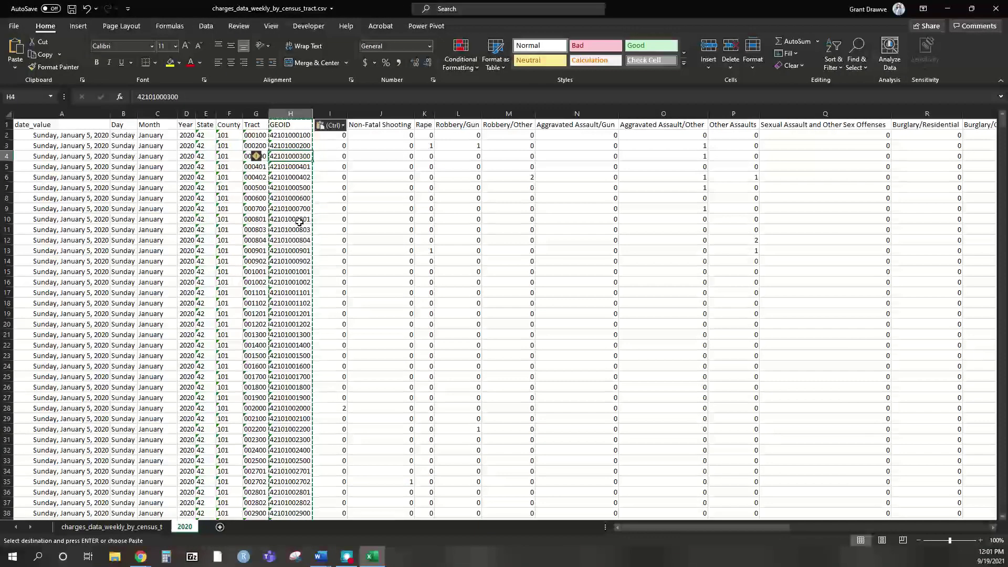
pyautogui.hotkey('ctrl', 'z')
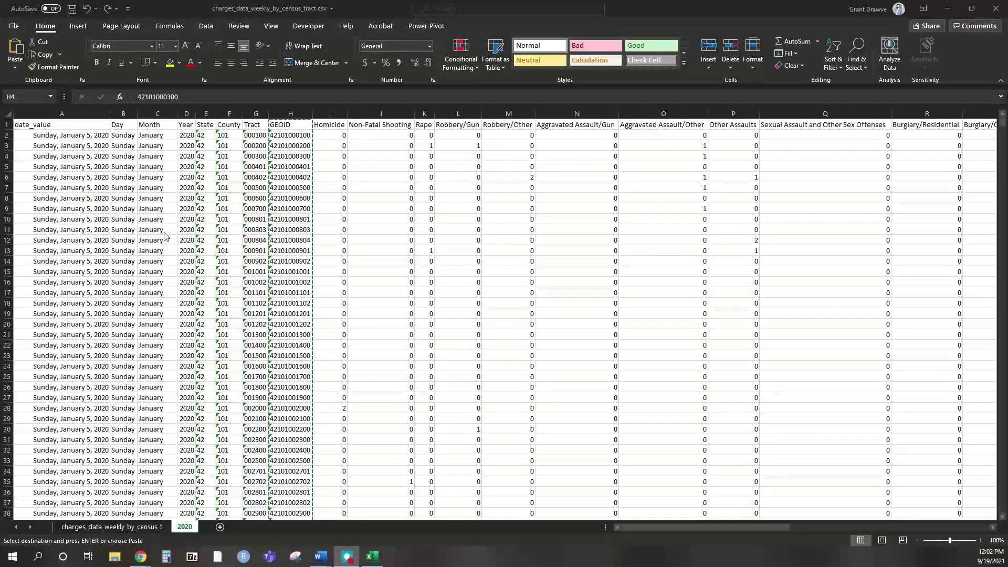
pyautogui.hotkey('ctrl', 'y')
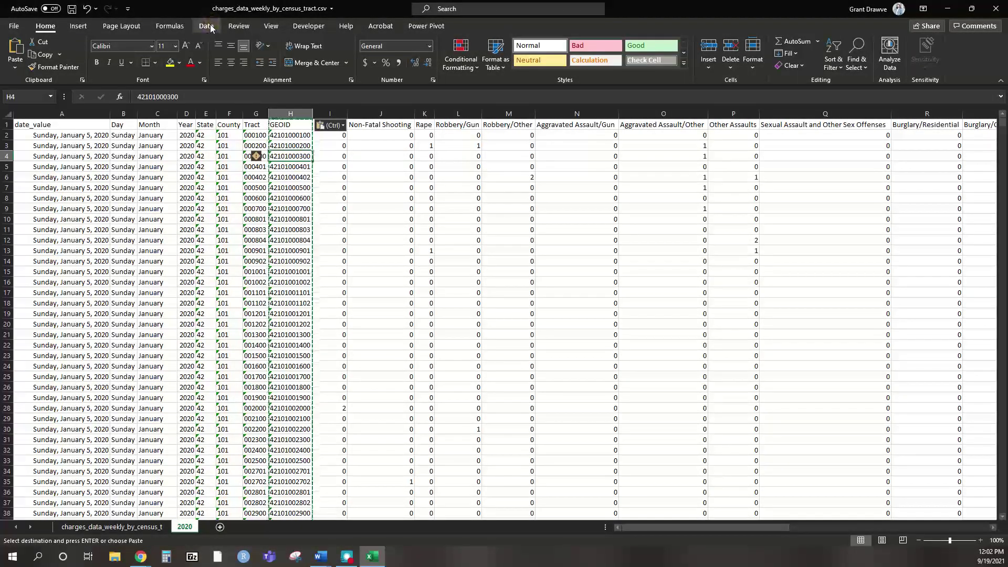
# Copy all rows of the GEOID through Uncategorized Offenses columns, headers included, to A1 of a new sheet
pyautogui.click(211, 27)
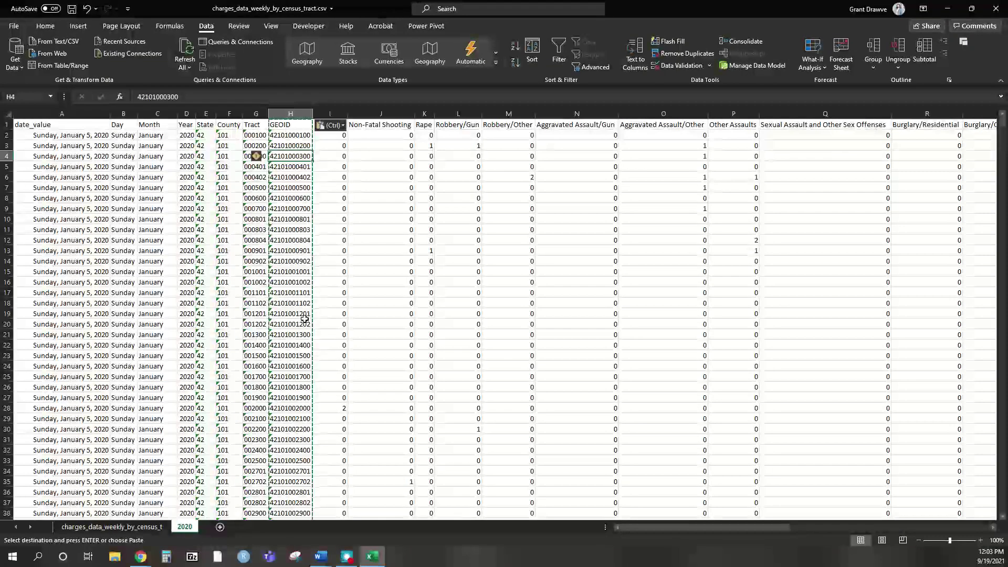
pyautogui.moveTo(286, 125); pyautogui.dragTo(843, 122)
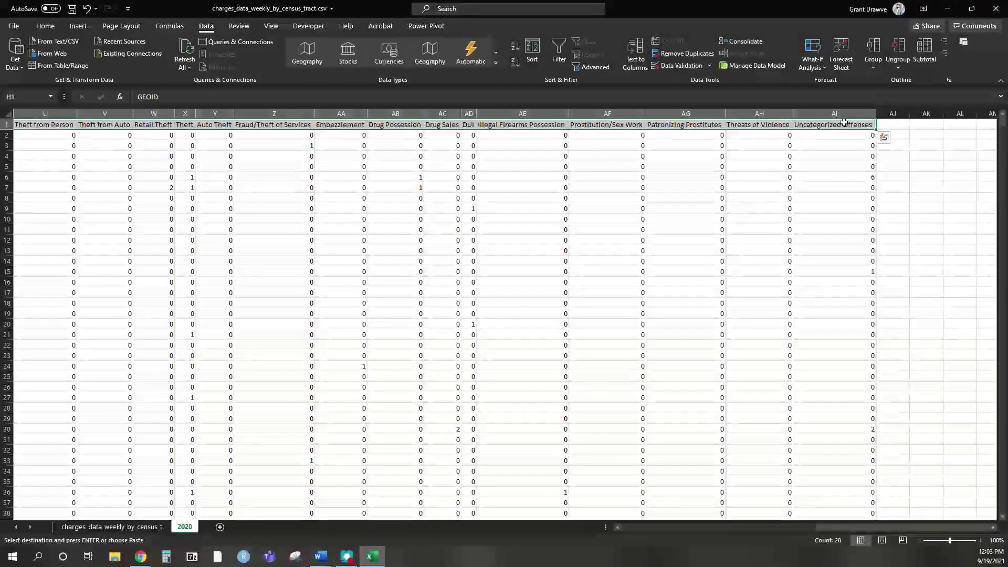
pyautogui.hotkey('ctrl', 'shift', 'Down')
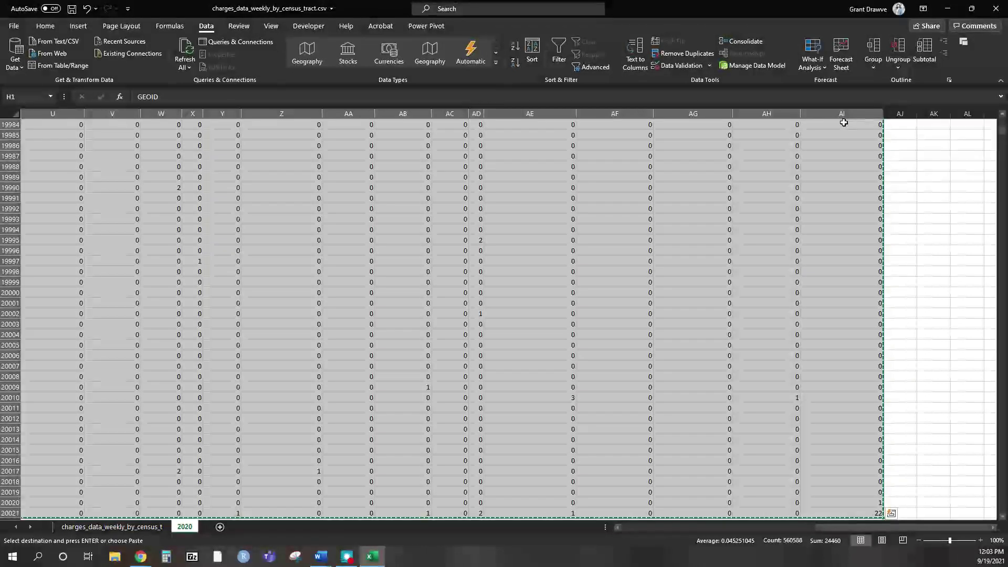
pyautogui.click(220, 527)
pyautogui.hotkey('ctrl', 'v')
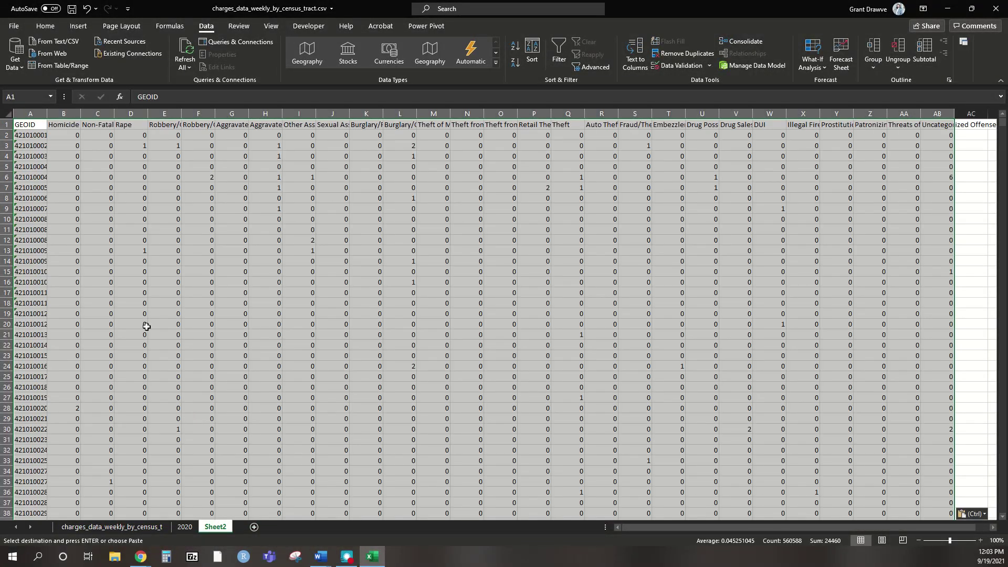
# Autofit all column widths on the new sheet and check several GEOID values in column A
pyautogui.click(10, 113)
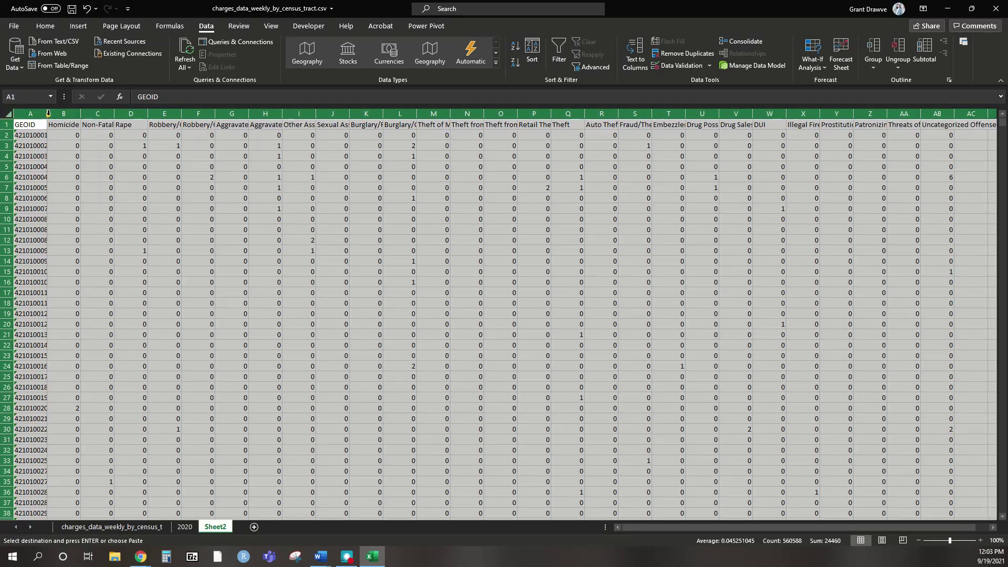
pyautogui.doubleClick(47, 114)
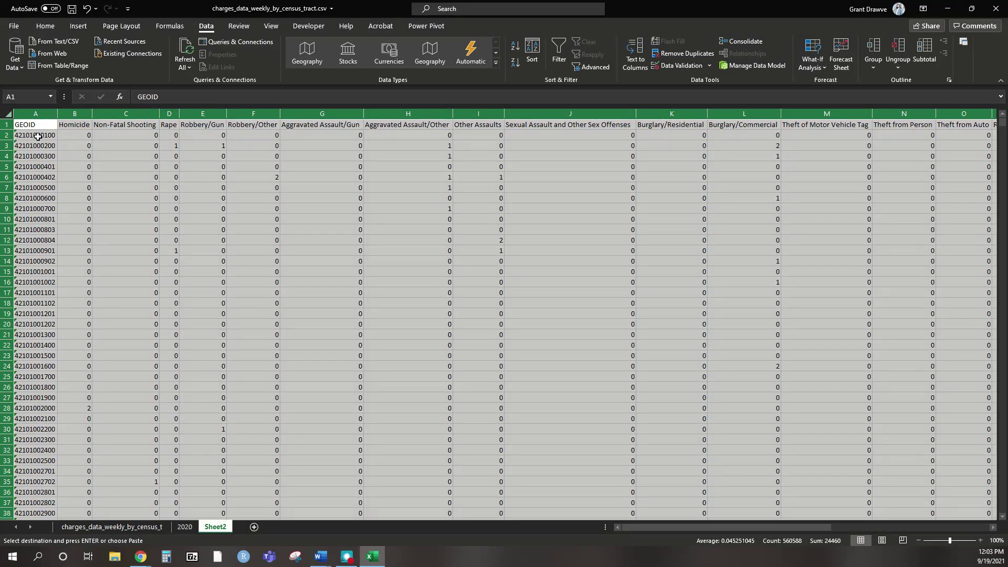
pyautogui.click(37, 136)
pyautogui.click(35, 187)
pyautogui.click(34, 272)
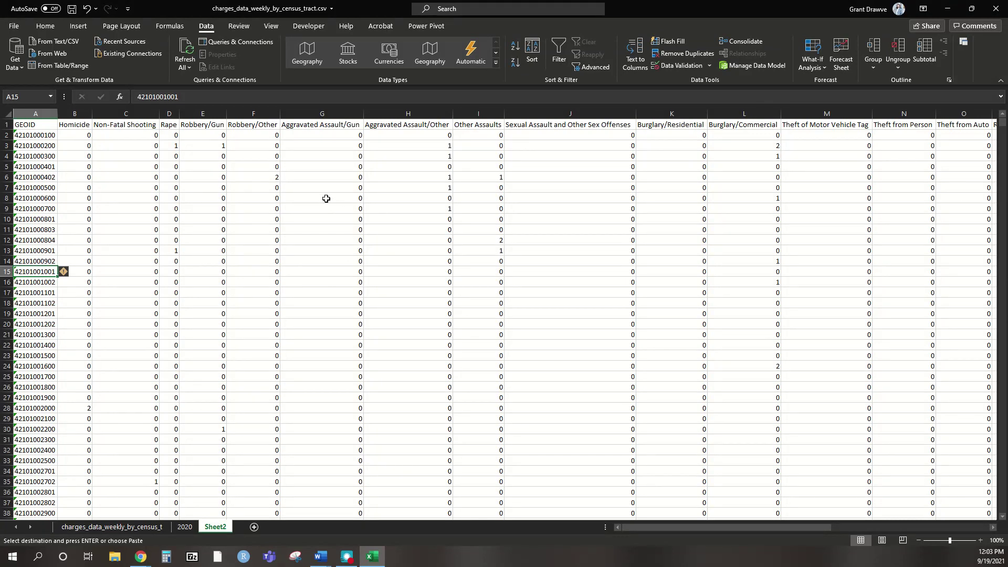
pyautogui.click(48, 135)
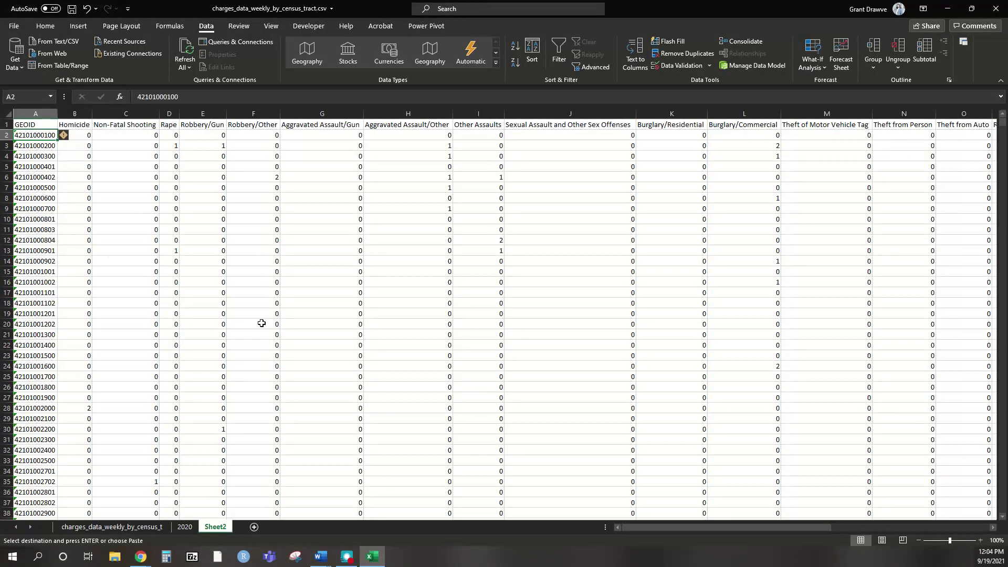
# Remove duplicate rows from the new sheet based only on the GEOID column, treating the first row as headers
pyautogui.click(8, 113)
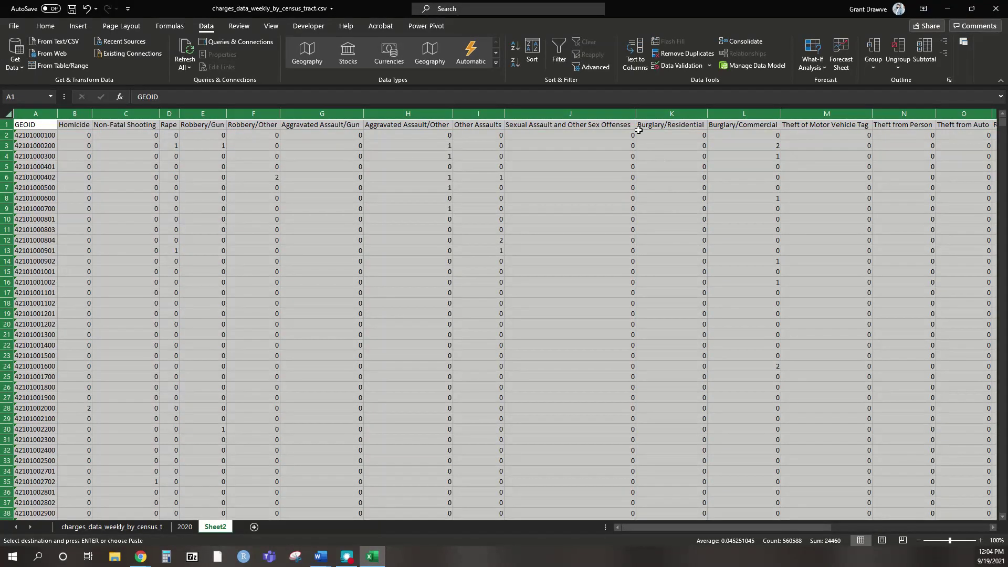
pyautogui.click(671, 54)
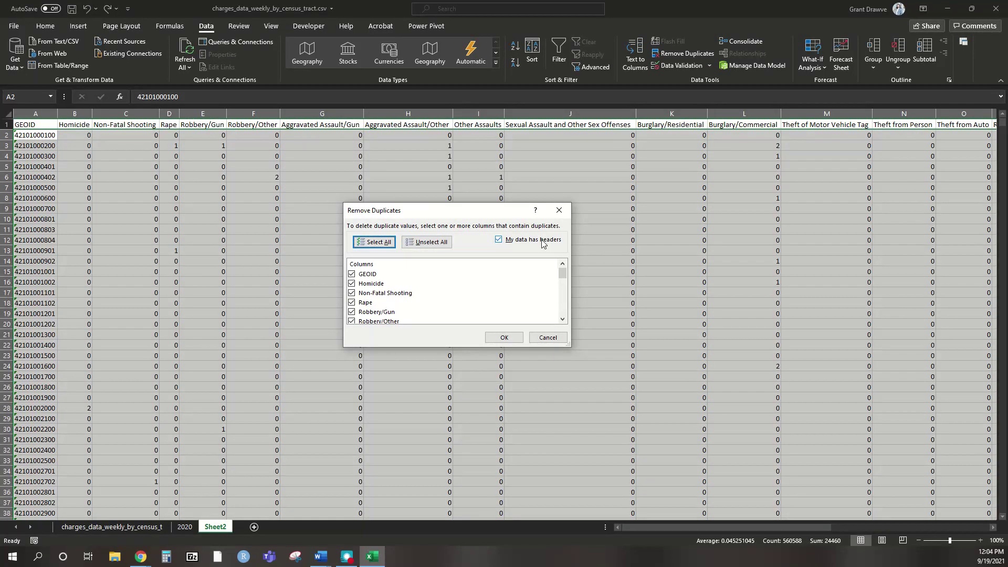
pyautogui.click(427, 242)
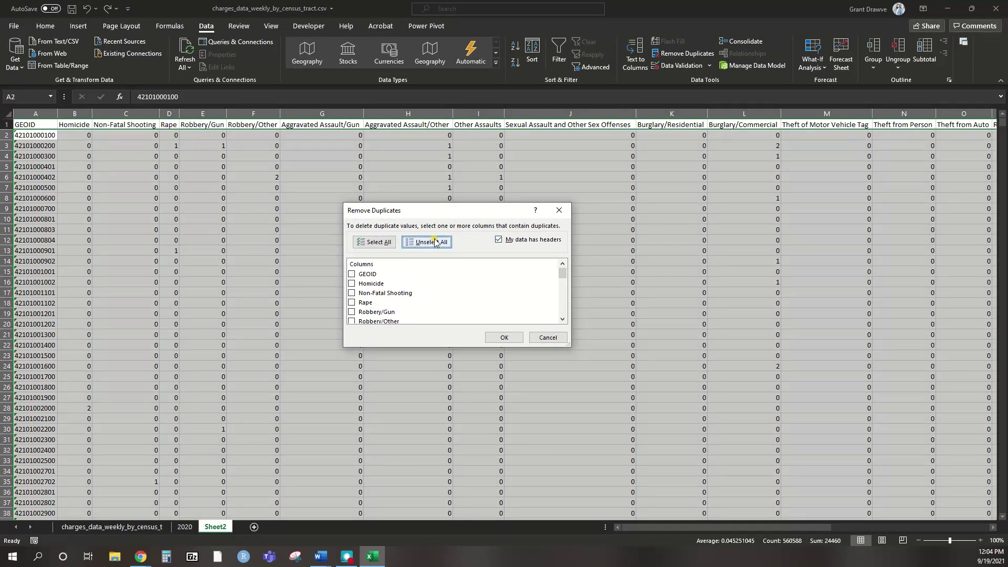
pyautogui.click(352, 274)
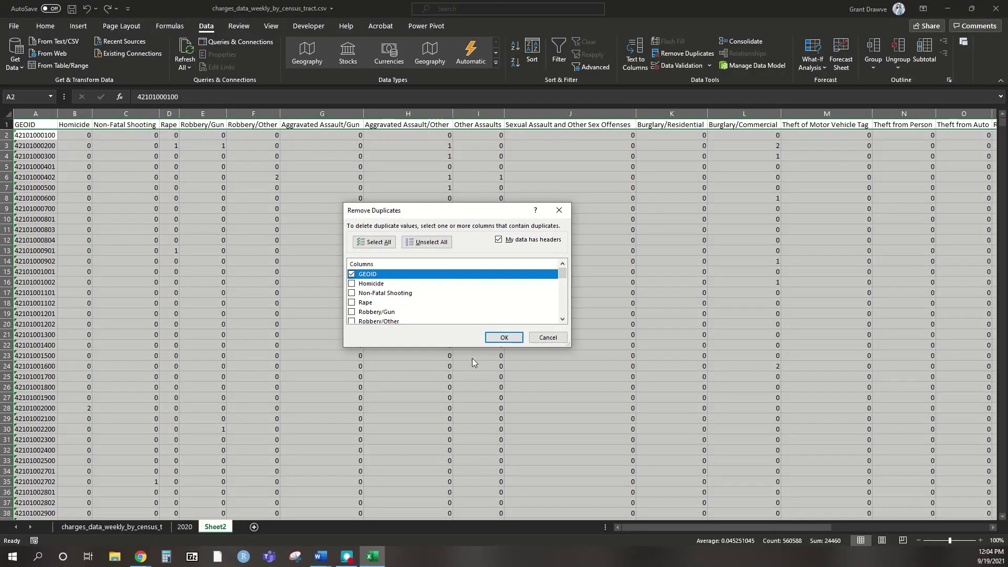
pyautogui.click(502, 337)
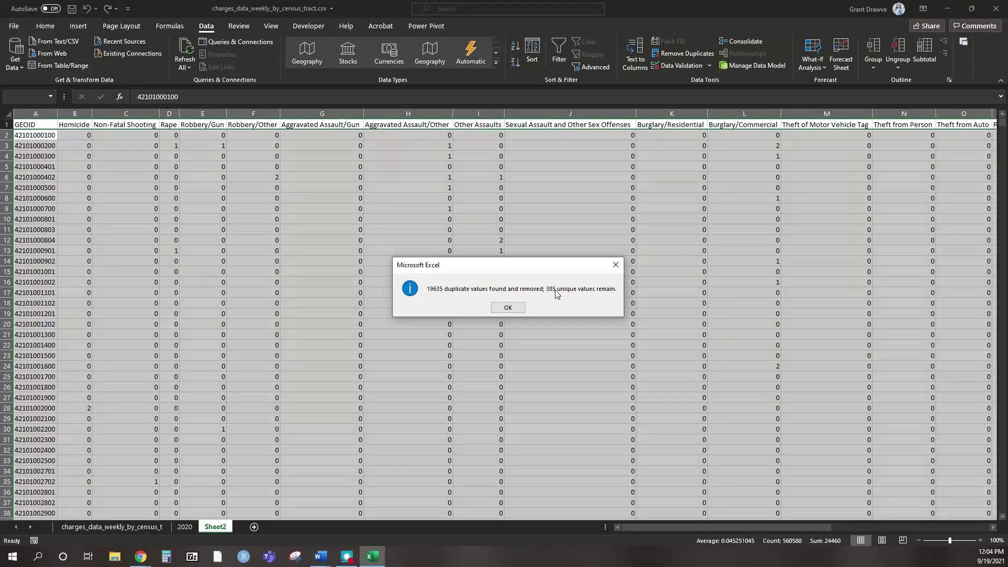
pyautogui.click(507, 308)
pyautogui.moveTo(1001, 121); pyautogui.dragTo(999, 139)
pyautogui.scroll(20, 539, 286)
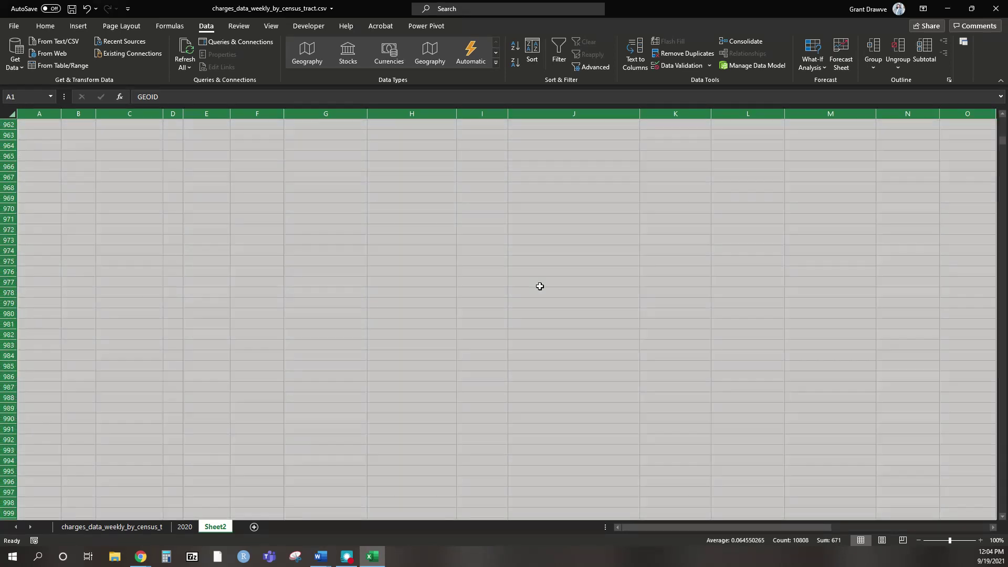
# Examine the deduplicated rows and select the GEOID column's cells from the header down to row 385 to check the tract count
pyautogui.scroll(8, 540, 286)
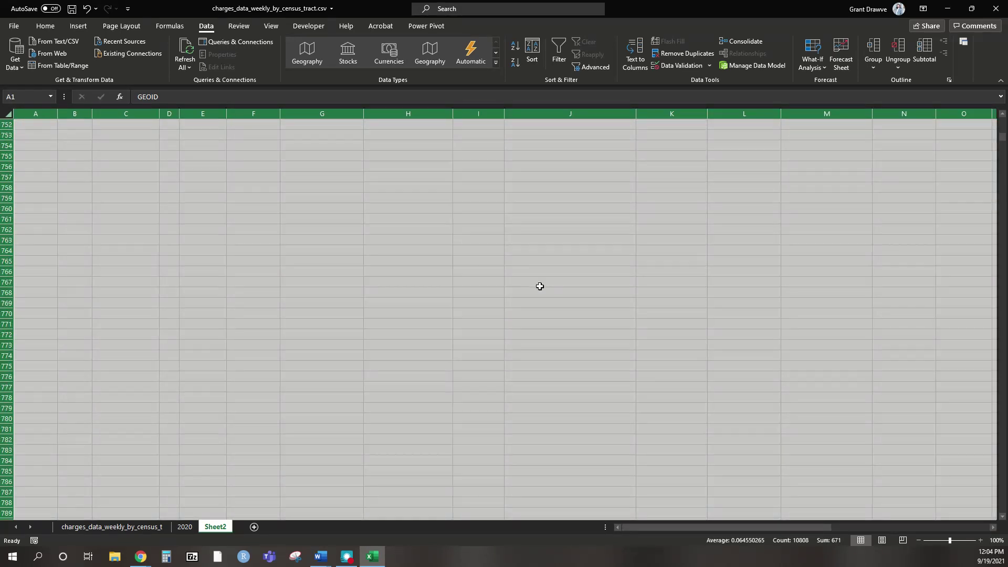
pyautogui.moveTo(1002, 132); pyautogui.dragTo(1003, 124)
pyautogui.click(1004, 125)
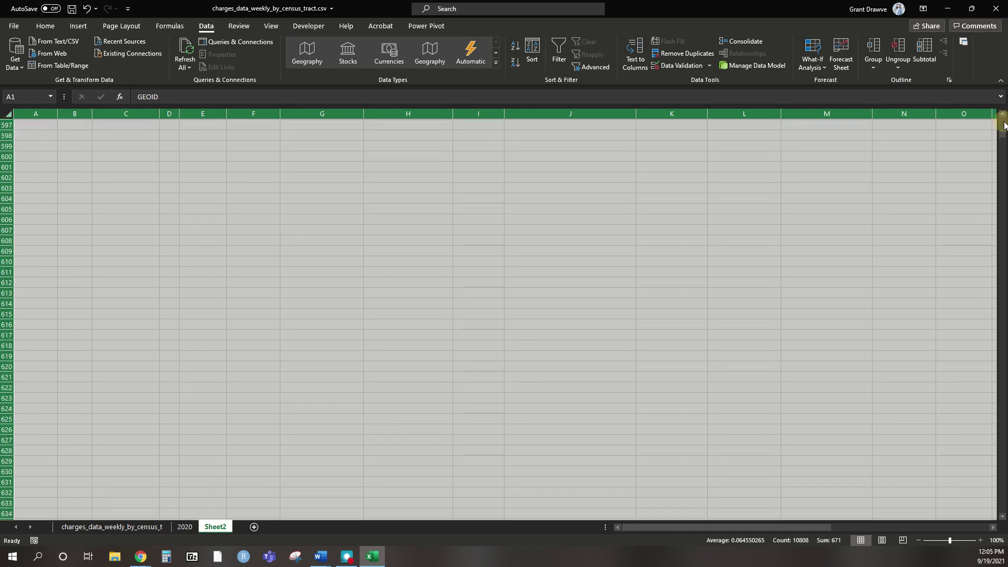
pyautogui.scroll(1, 998, 137)
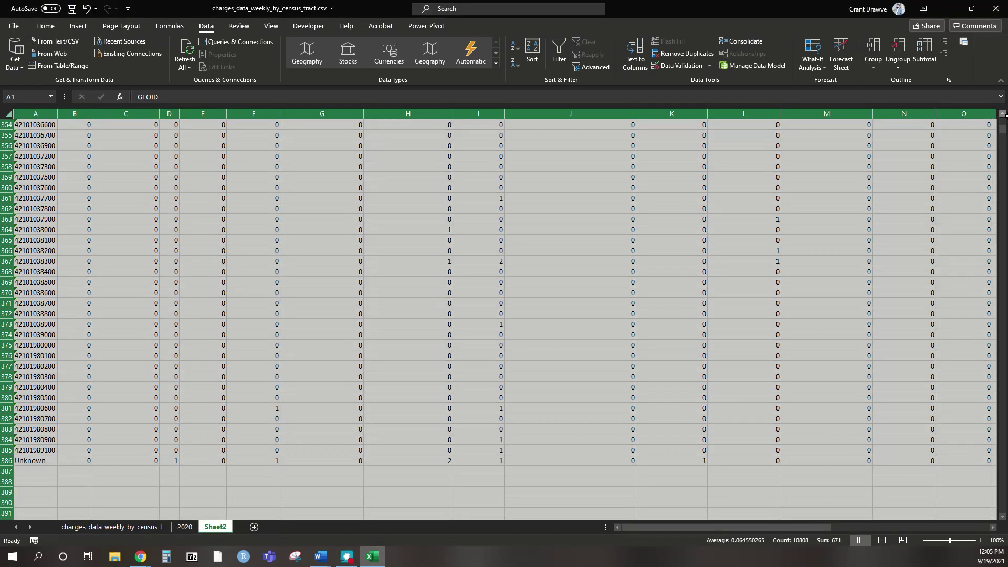
pyautogui.scroll(18, 453, 211)
pyautogui.scroll(5, 452, 210)
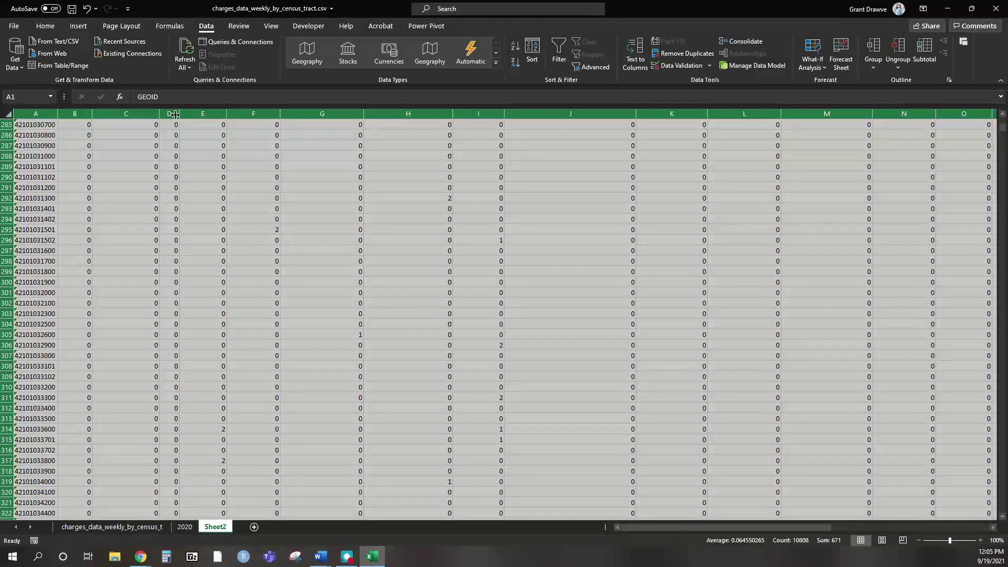
pyautogui.moveTo(1004, 126); pyautogui.dragTo(1004, 119)
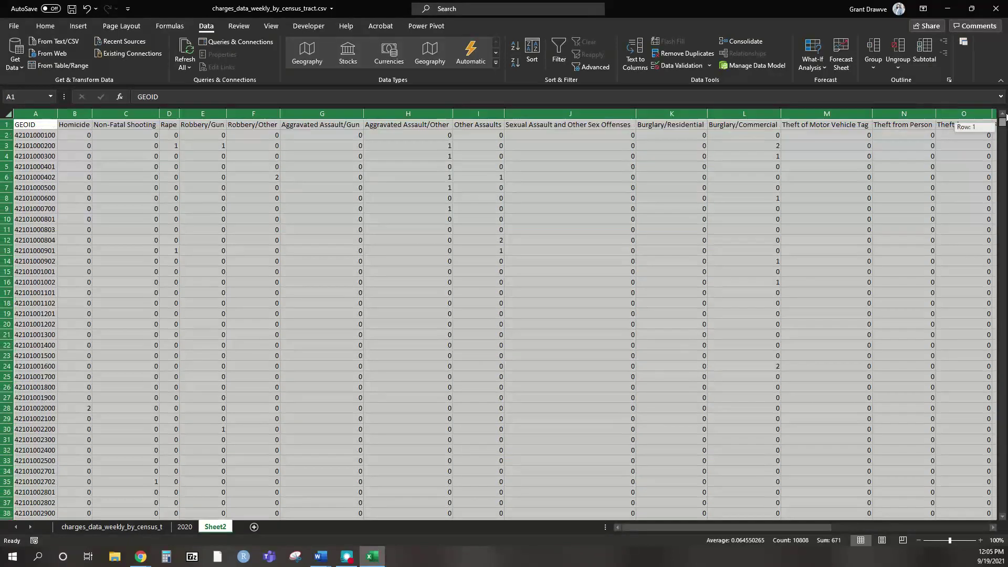
pyautogui.click(29, 114)
pyautogui.moveTo(31, 125); pyautogui.dragTo(43, 491)
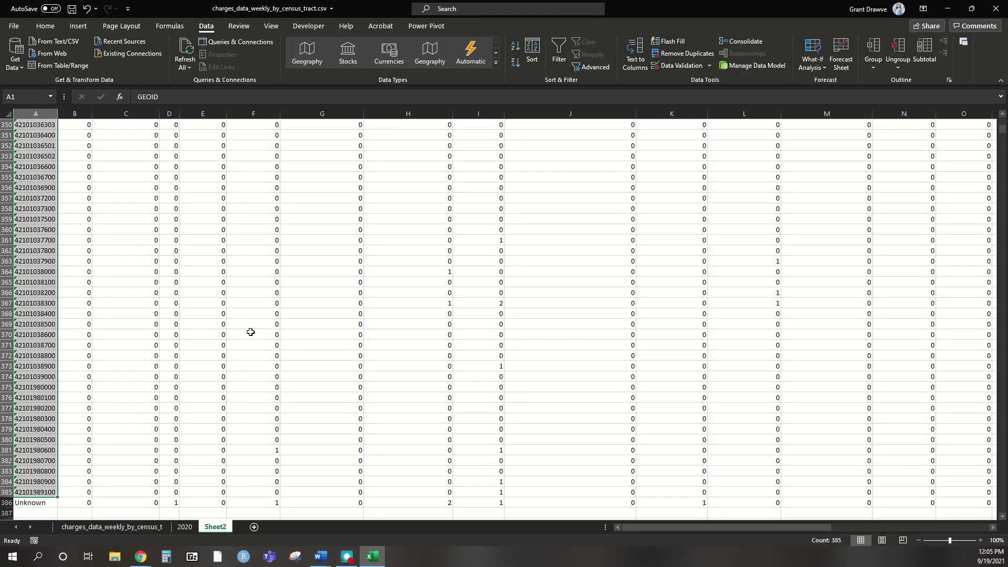
pyautogui.moveTo(1002, 129); pyautogui.dragTo(1004, 112)
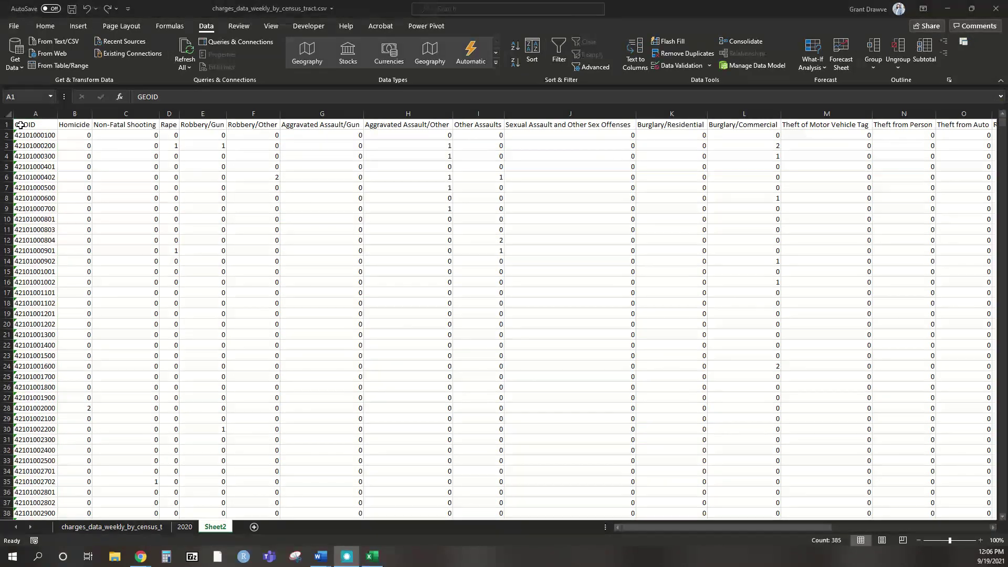
# Rename the deduplicated sheet as RemovedDup
pyautogui.click(215, 526)
pyautogui.write('RemovedDip')
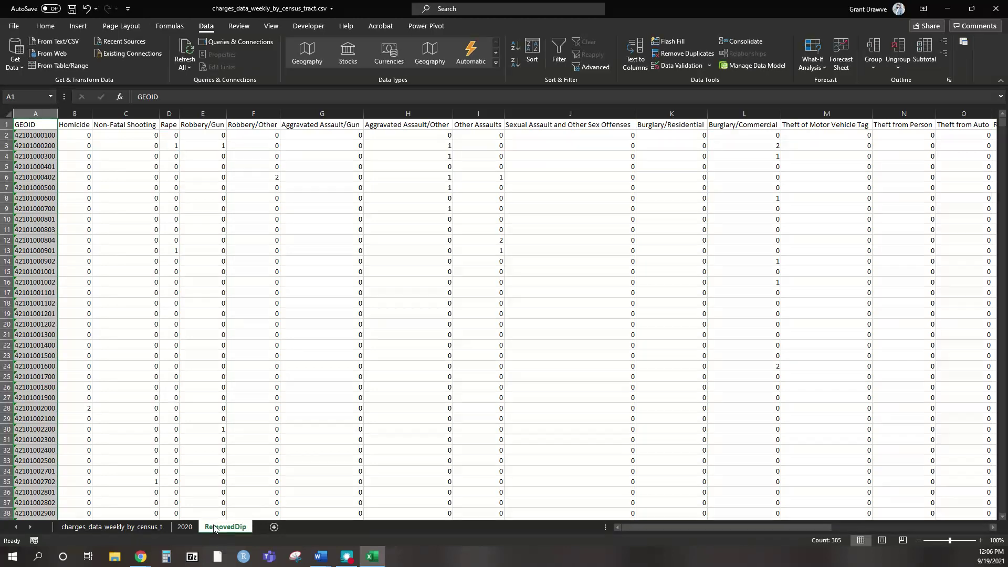
pyautogui.press('Return')
pyautogui.press('BackSpace')
pyautogui.press('BackSpace')
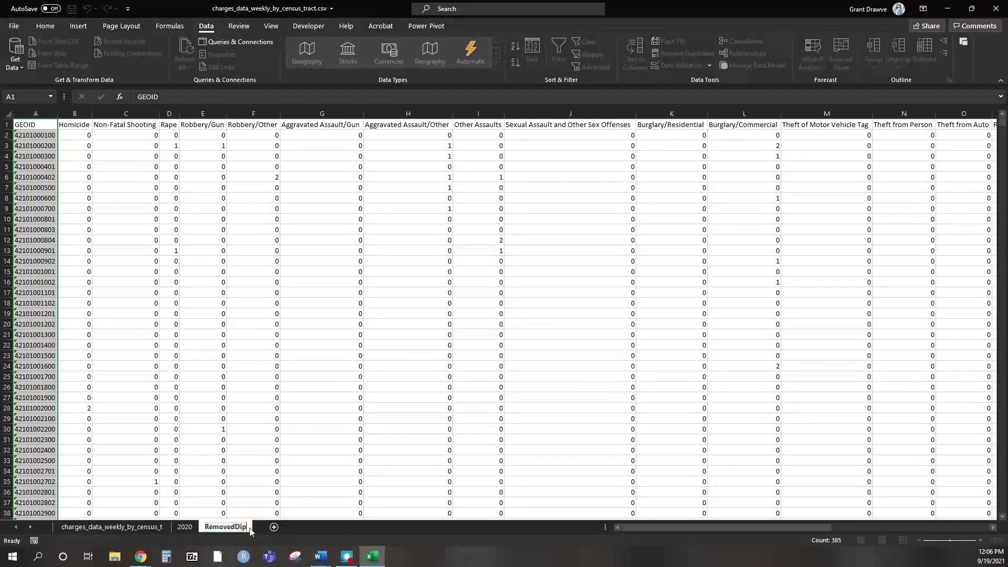
pyautogui.press('Return')
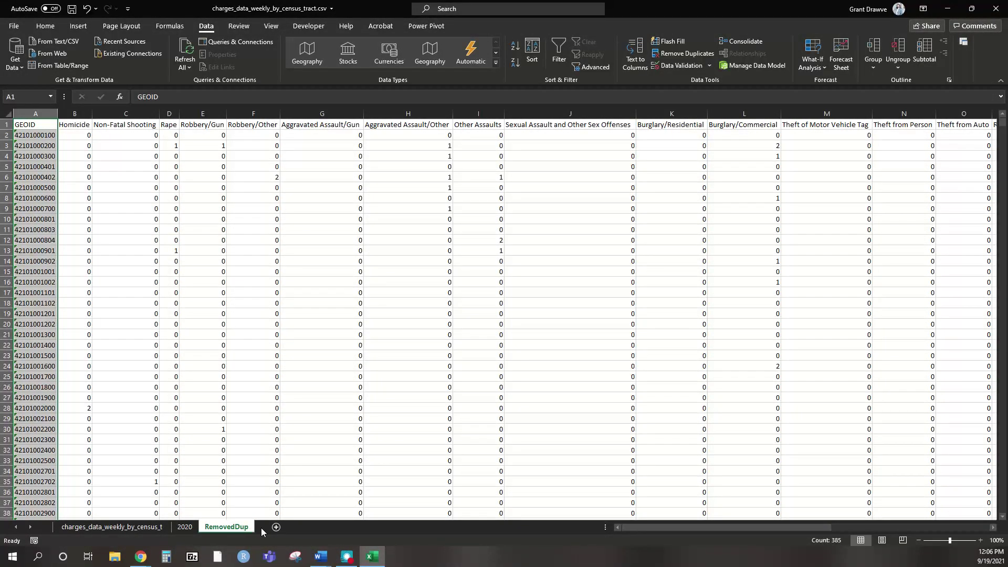
# Add a new sheet after RemovedDup and name it Consolidate
pyautogui.click(274, 527)
pyautogui.doubleClick(272, 527)
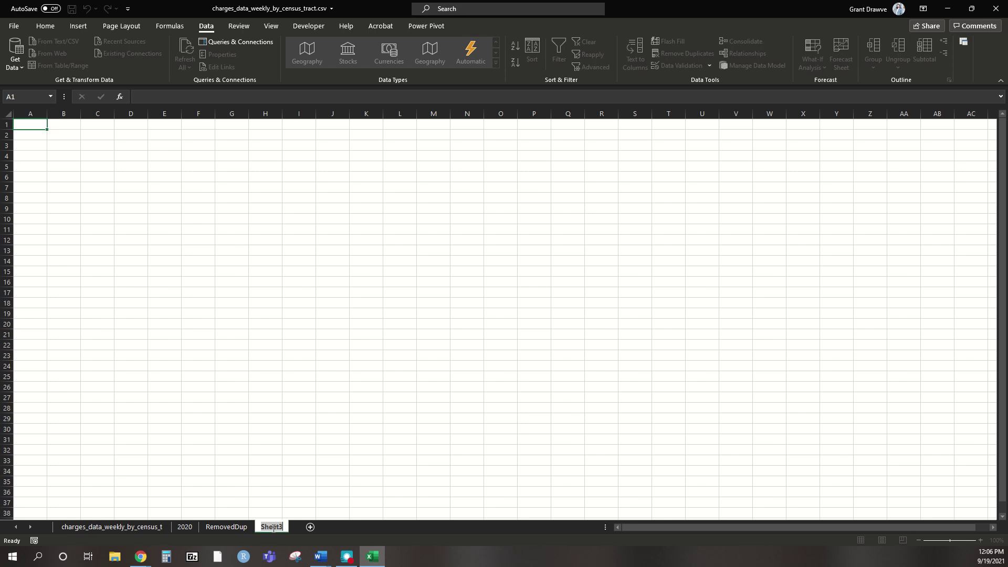
pyautogui.write('Consolidate')
pyautogui.press('Return')
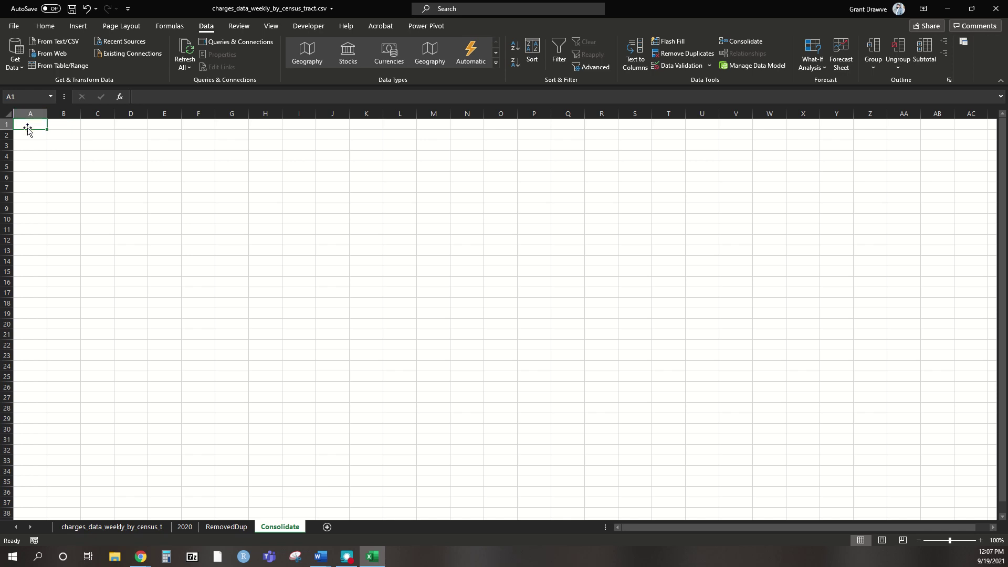
# Start a data consolidation at A1 of the Consolidate sheet with the Sum function and an empty reference
pyautogui.click(744, 45)
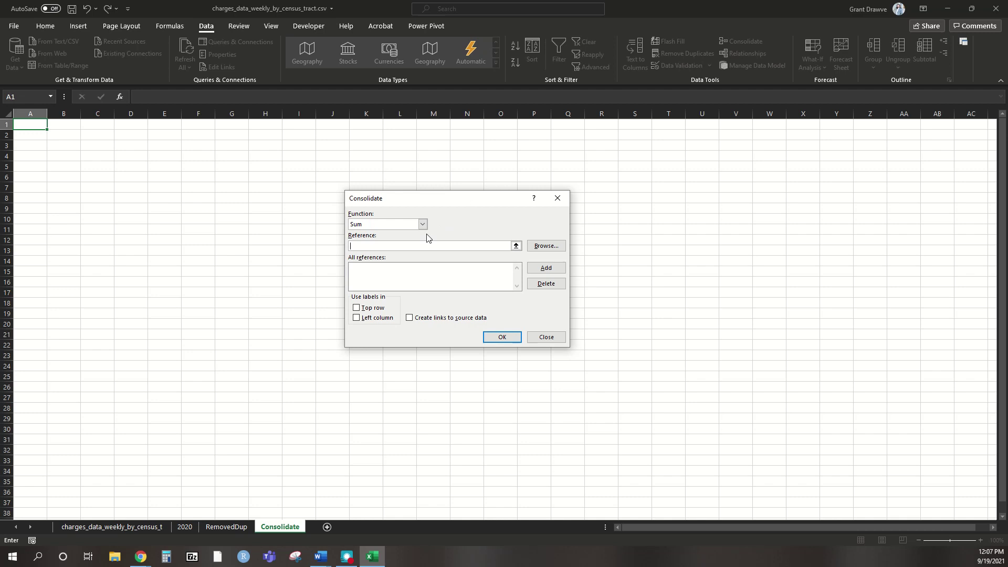
pyautogui.click(366, 225)
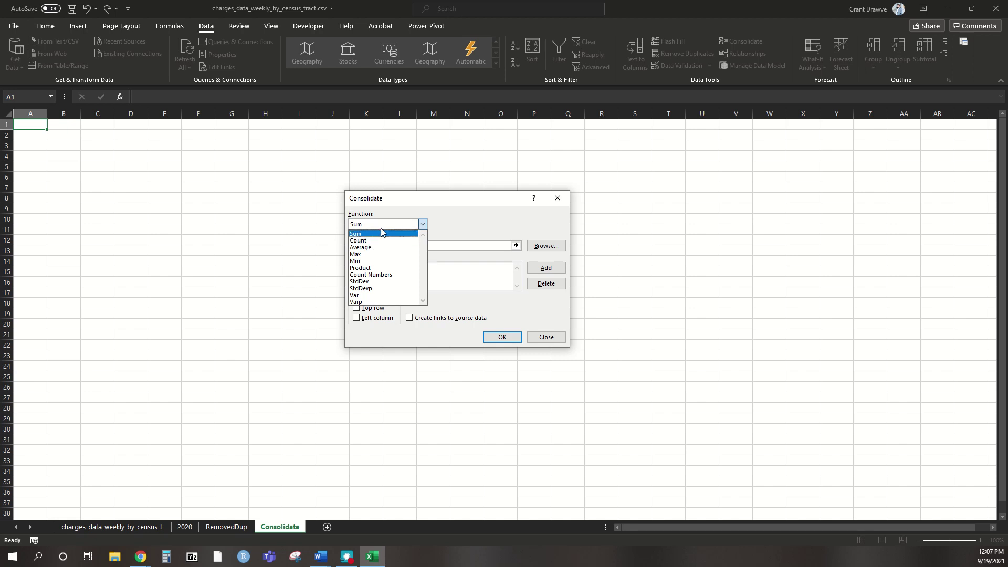
pyautogui.click(386, 238)
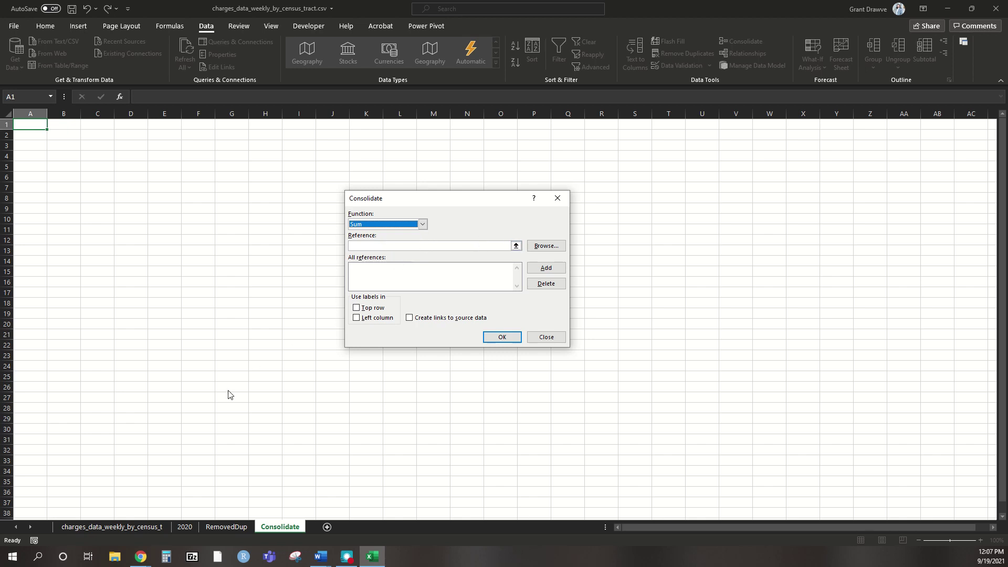
pyautogui.click(432, 278)
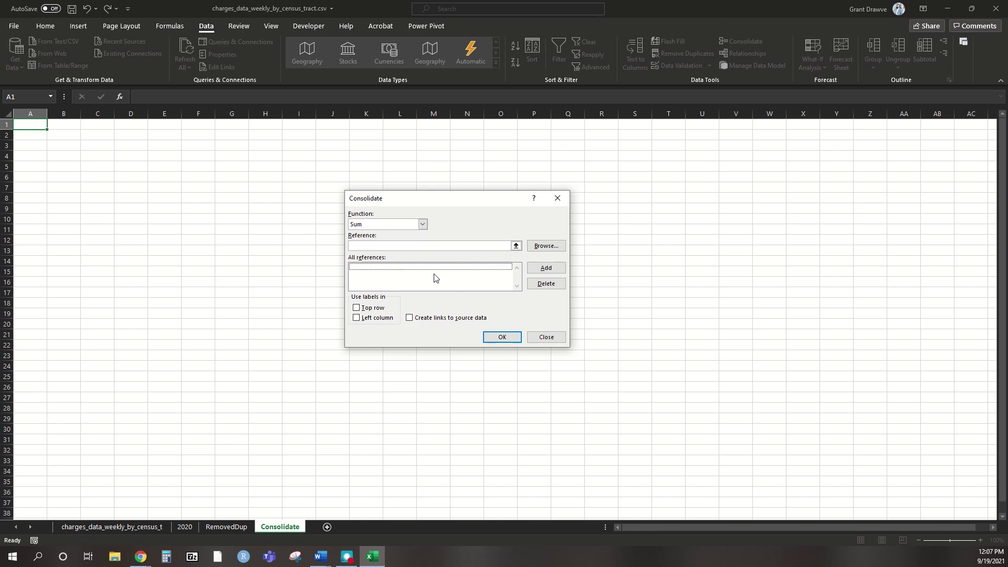
pyautogui.click(395, 245)
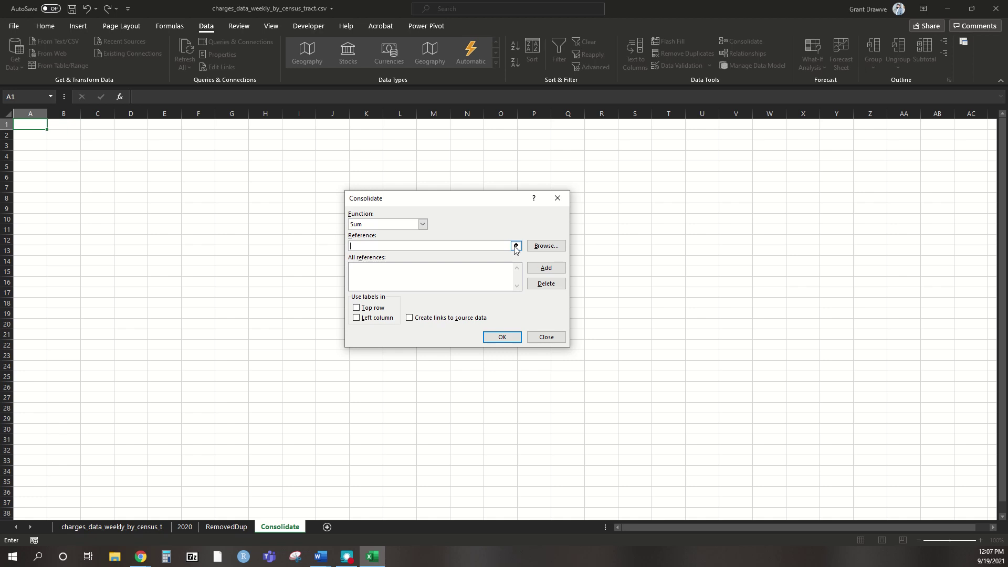
pyautogui.click(422, 241)
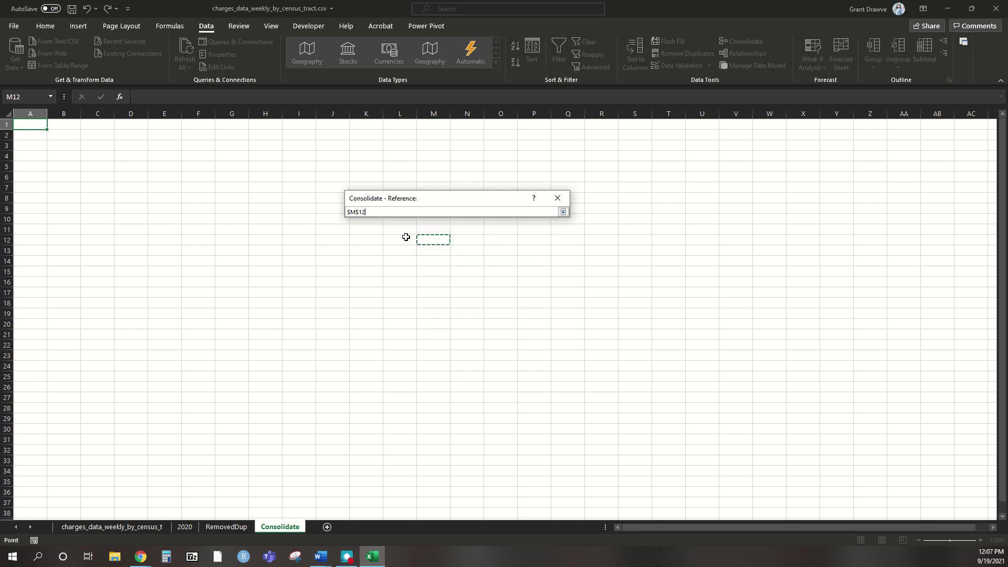
pyautogui.moveTo(377, 212); pyautogui.dragTo(329, 208)
pyautogui.press('BackSpace')
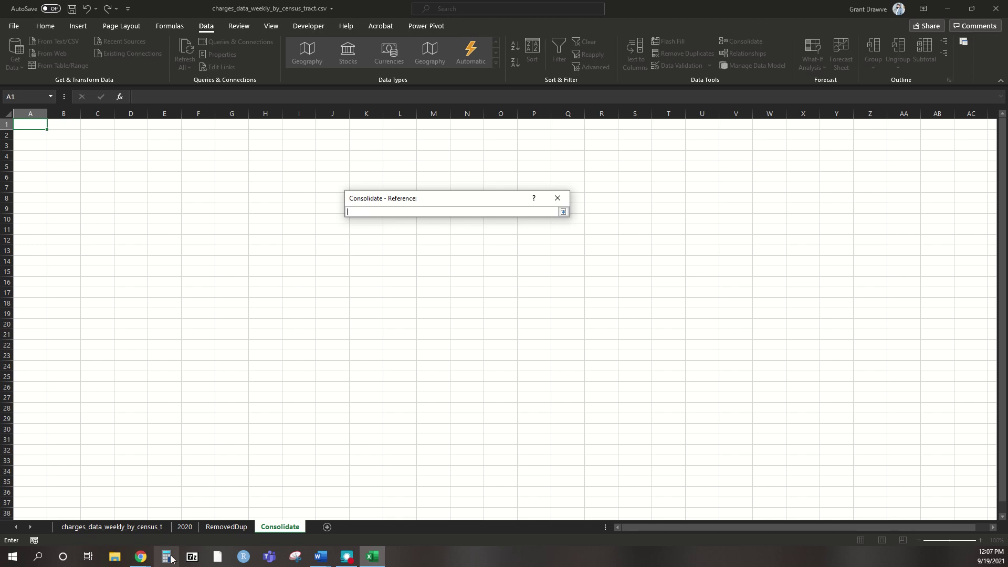
# Add the 2020 sheet's range $H$1:$AI$20021, from GEOID through Uncategorized Offenses, as the consolidation reference
pyautogui.click(179, 531)
pyautogui.moveTo(1002, 128); pyautogui.dragTo(1002, 129)
pyautogui.moveTo(830, 526); pyautogui.dragTo(531, 526)
pyautogui.click(277, 124)
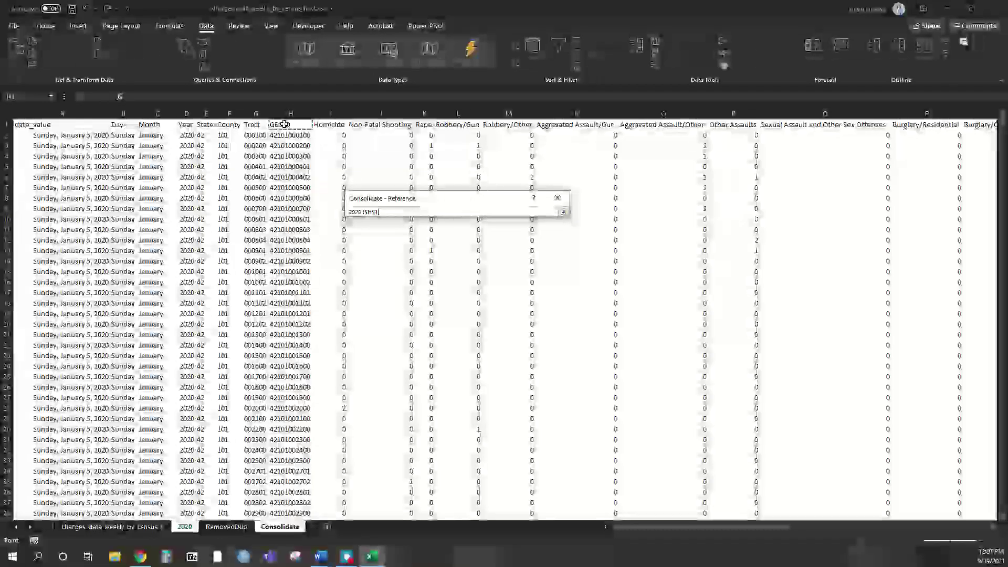
pyautogui.moveTo(284, 125); pyautogui.dragTo(921, 103)
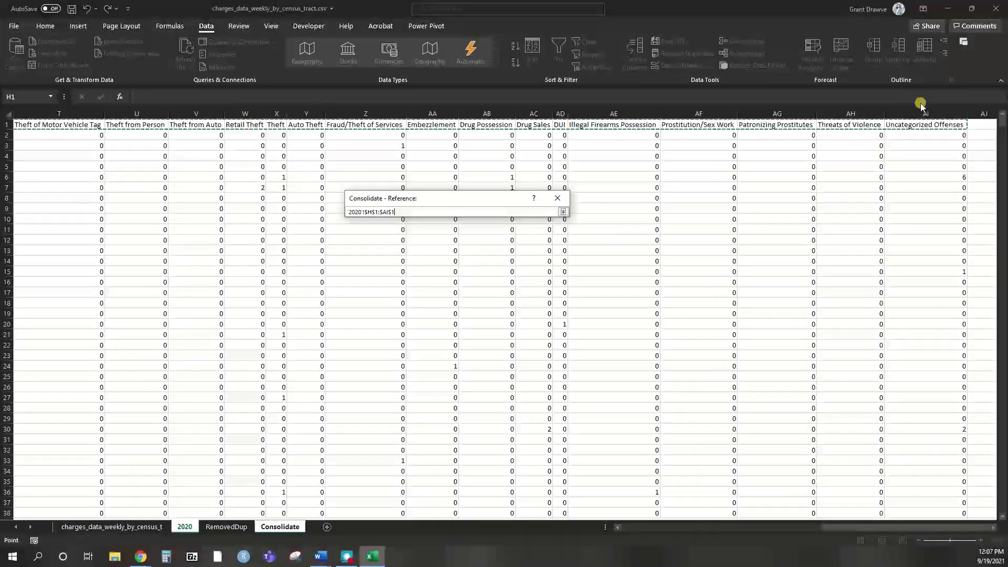
pyautogui.press('BackSpace')
pyautogui.write('20021')
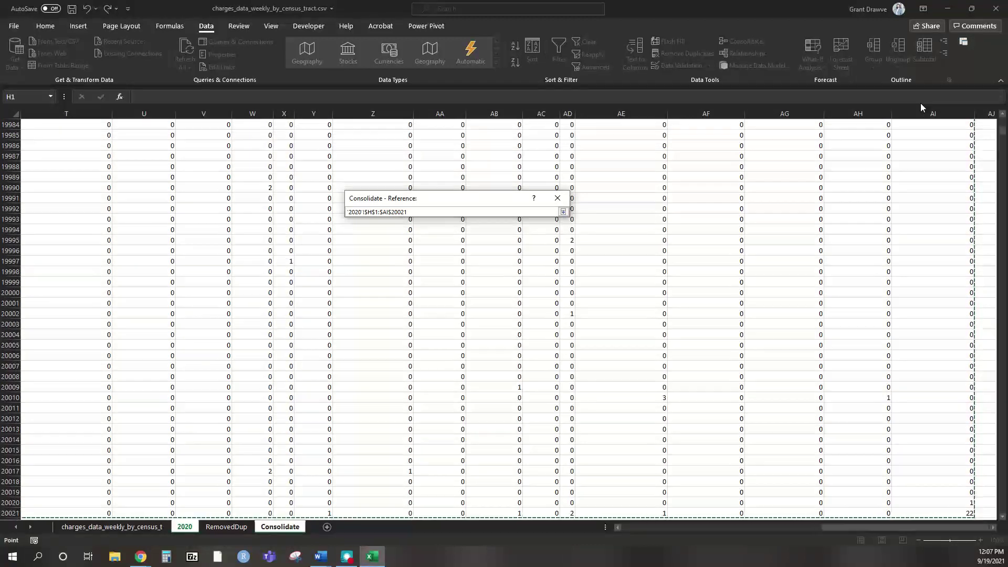
pyautogui.click(562, 213)
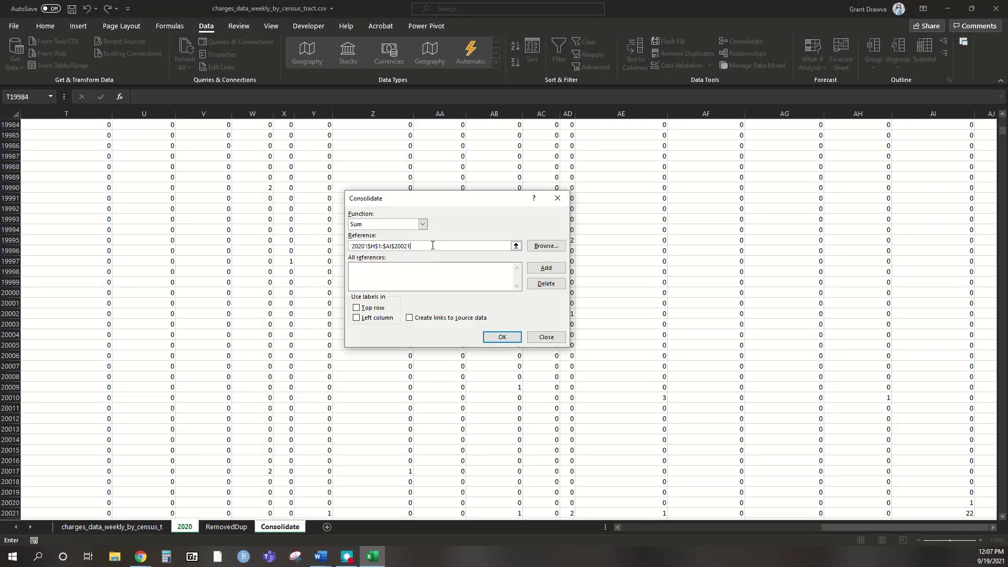
pyautogui.click(546, 267)
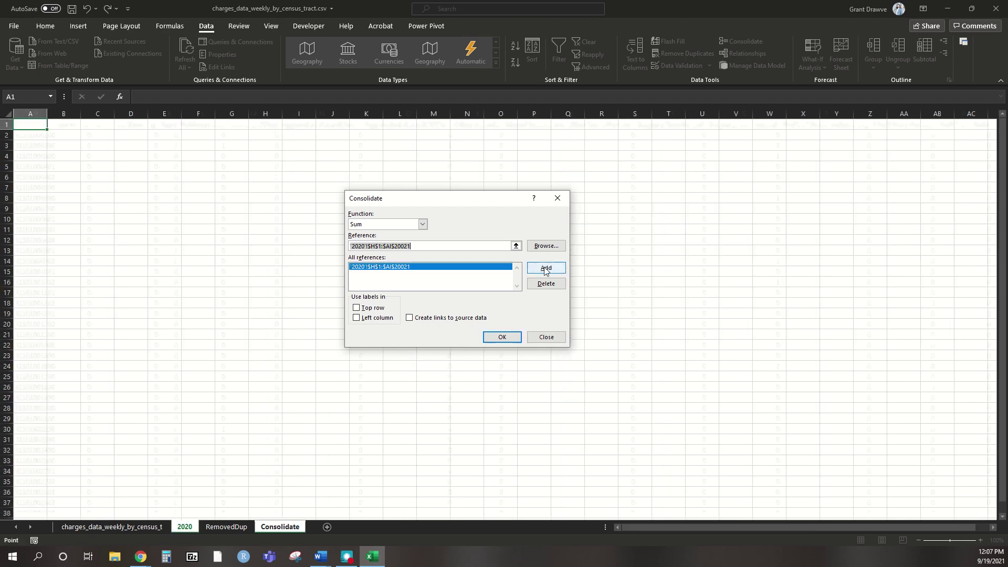
# Use the labels in the top row and left column and run the consolidation
pyautogui.click(368, 310)
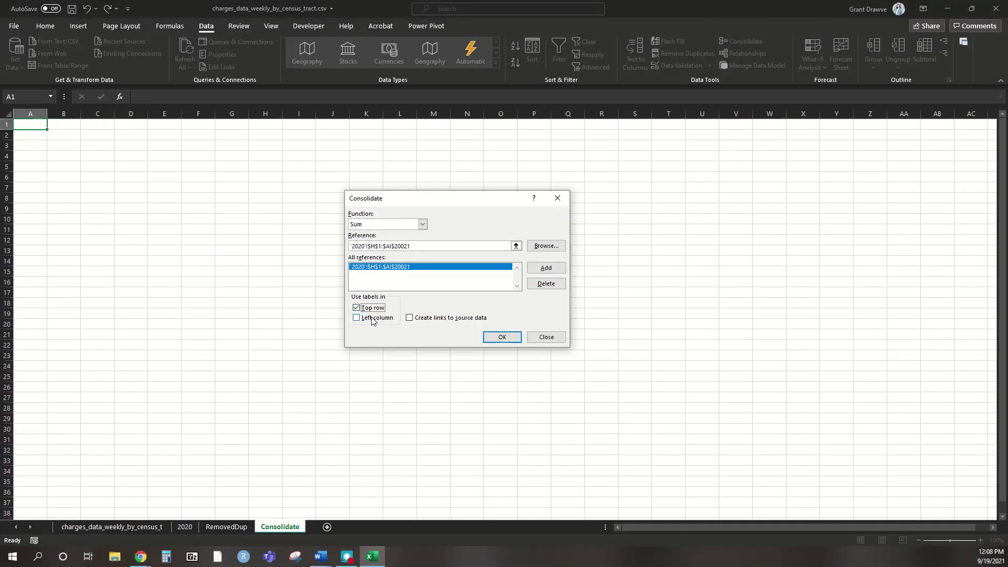
pyautogui.click(373, 318)
pyautogui.click(499, 337)
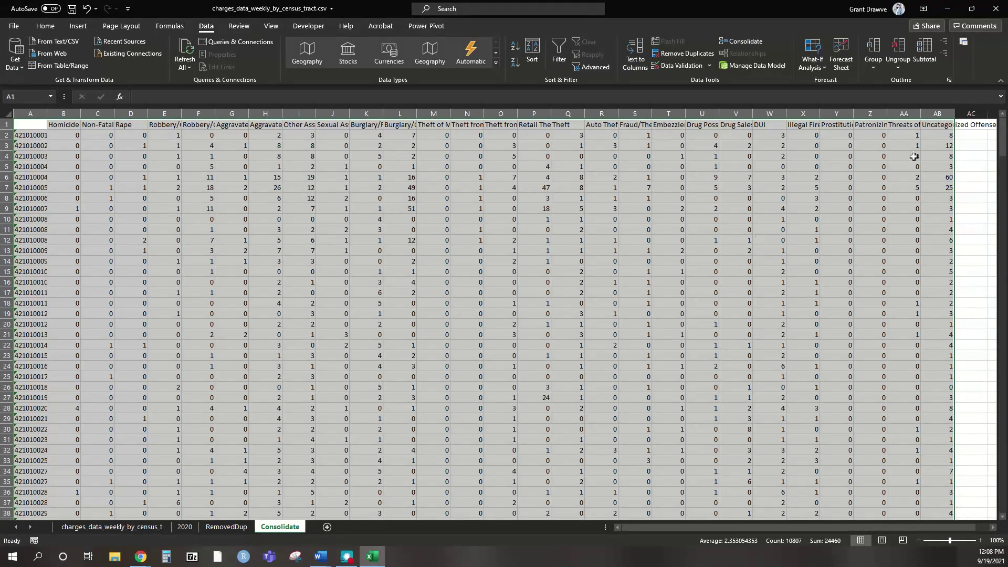
# Delete the Unknown row at the end of the consolidated data, row 386
pyautogui.moveTo(1001, 135); pyautogui.dragTo(987, 504)
pyautogui.scroll(-1, 756, 455)
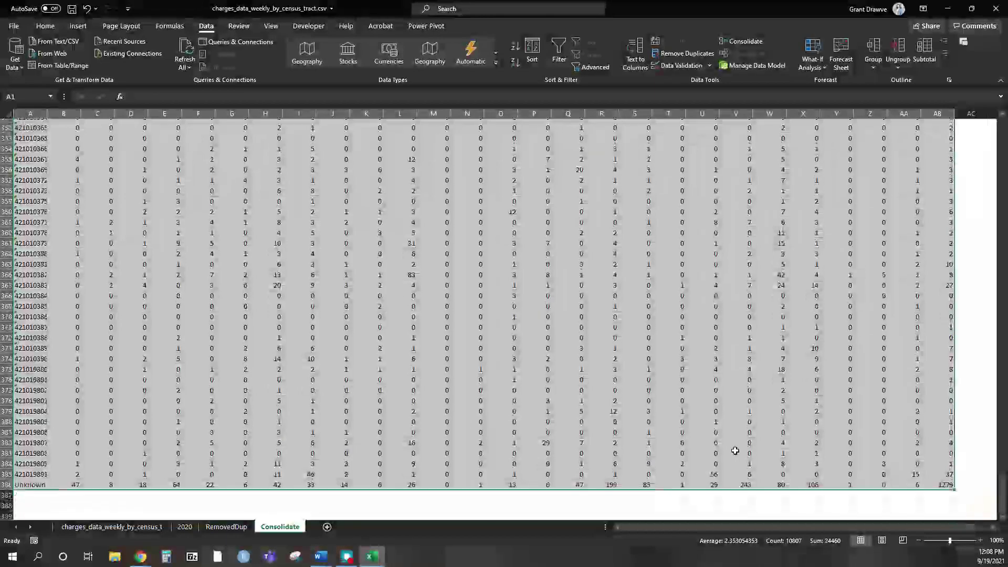
pyautogui.rightClick(7, 482)
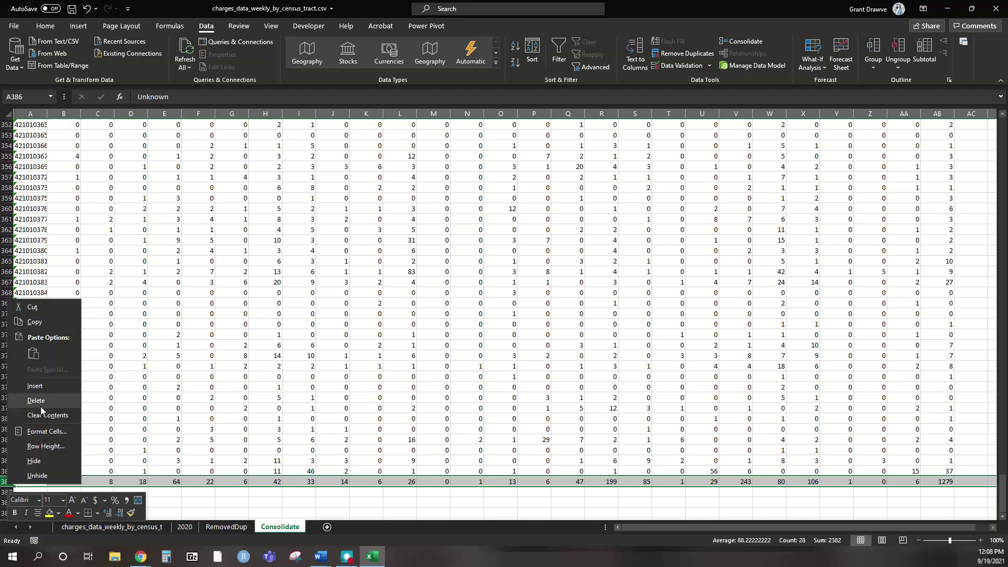
pyautogui.click(40, 404)
# Autofit the widths of all columns on the Consolidate sheet so the GEOIDs and offense headers show in full
pyautogui.doubleClick(45, 114)
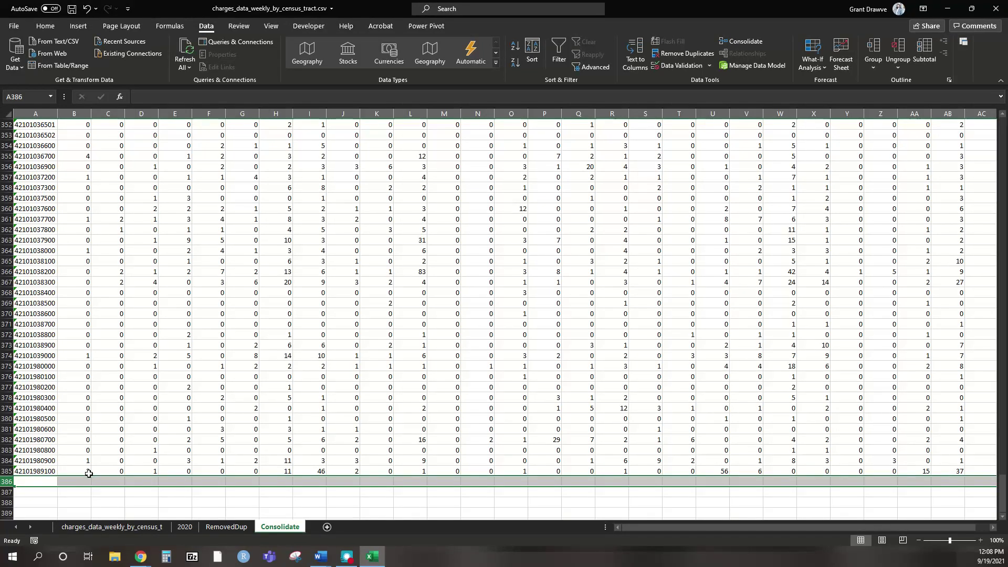
pyautogui.moveTo(1002, 498); pyautogui.dragTo(979, 107)
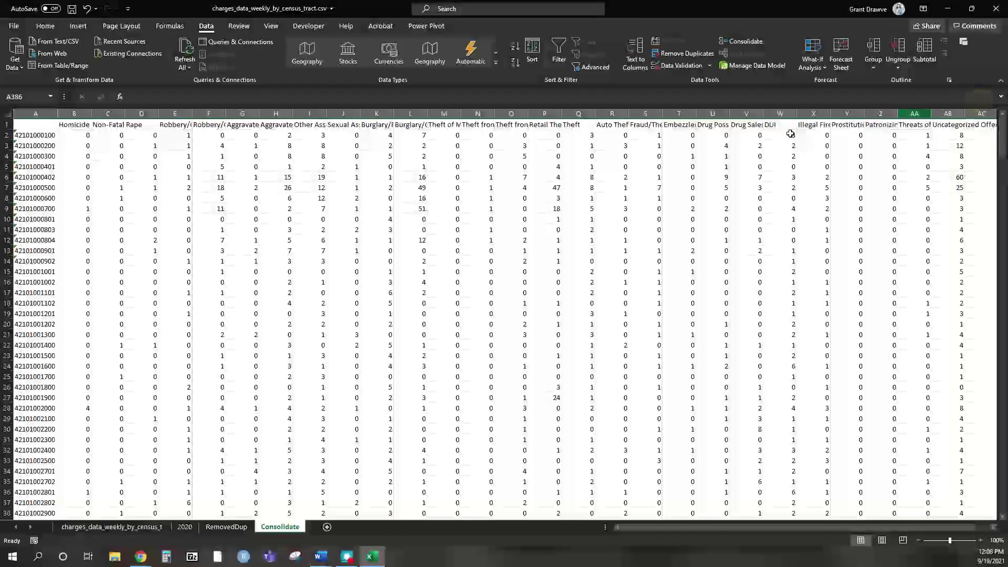
pyautogui.click(7, 111)
pyautogui.doubleClick(91, 113)
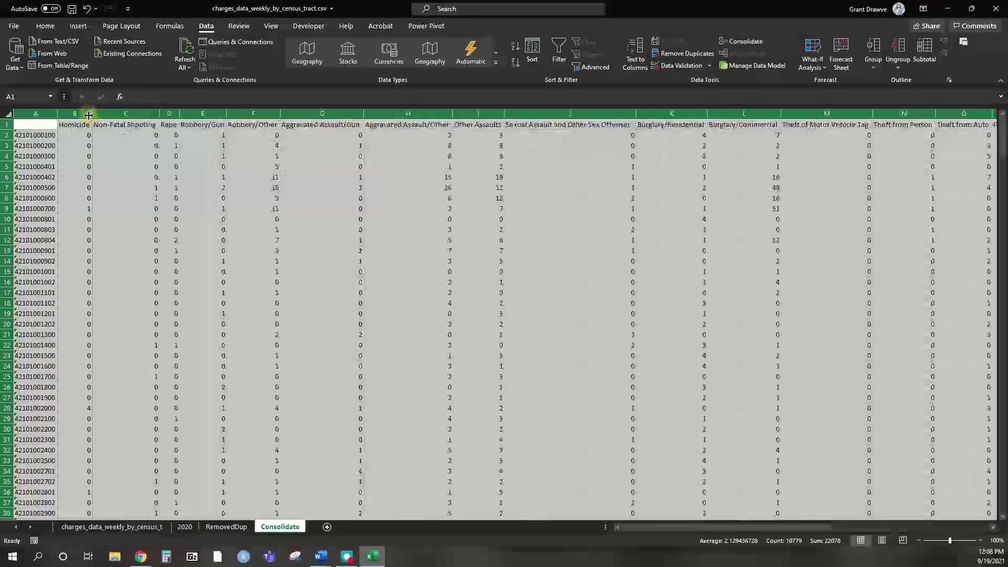
# Enter the header GEOID in cell A1 of the Consolidate sheet
pyautogui.click(27, 125)
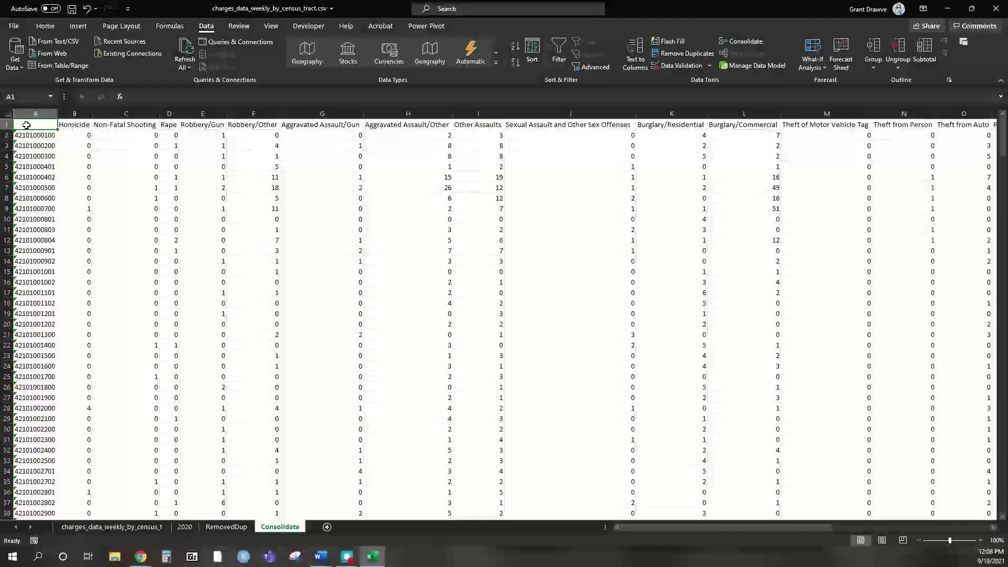
pyautogui.write('GEOID')
pyautogui.press('Return')
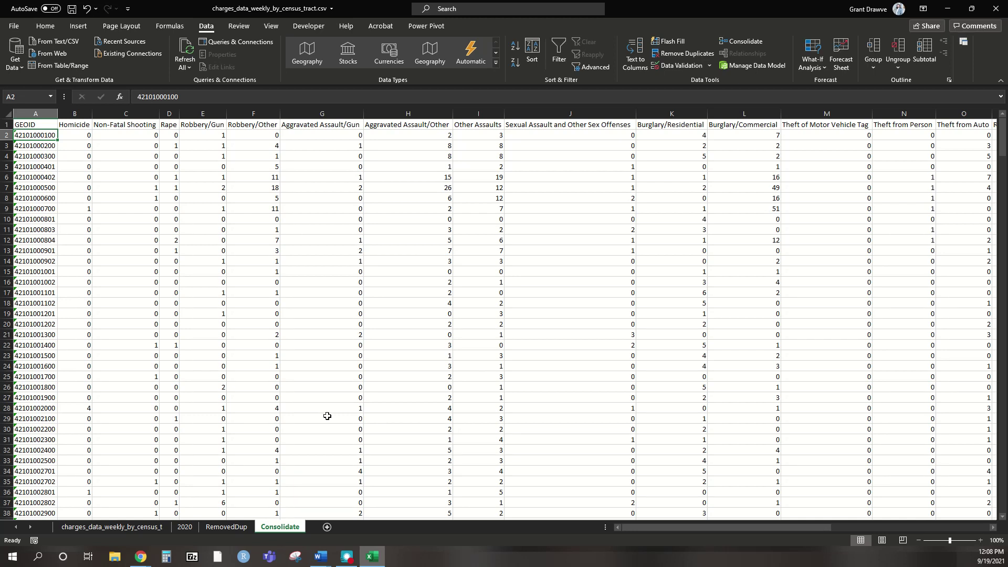
# Sort all the data on the Consolidate sheet by Homicide, from largest to smallest
pyautogui.moveTo(637, 527); pyautogui.dragTo(527, 514)
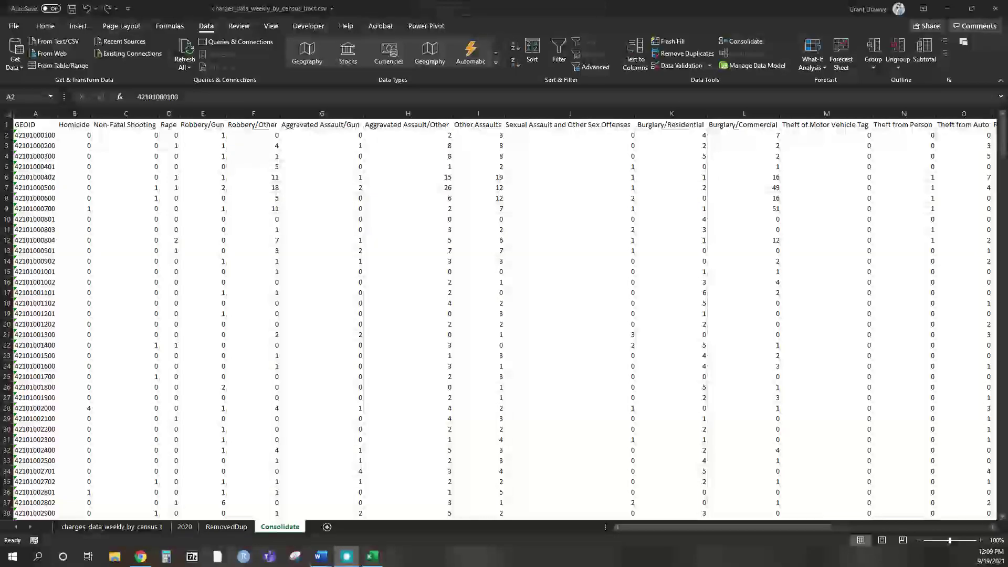
pyautogui.click(21, 122)
pyautogui.click(11, 110)
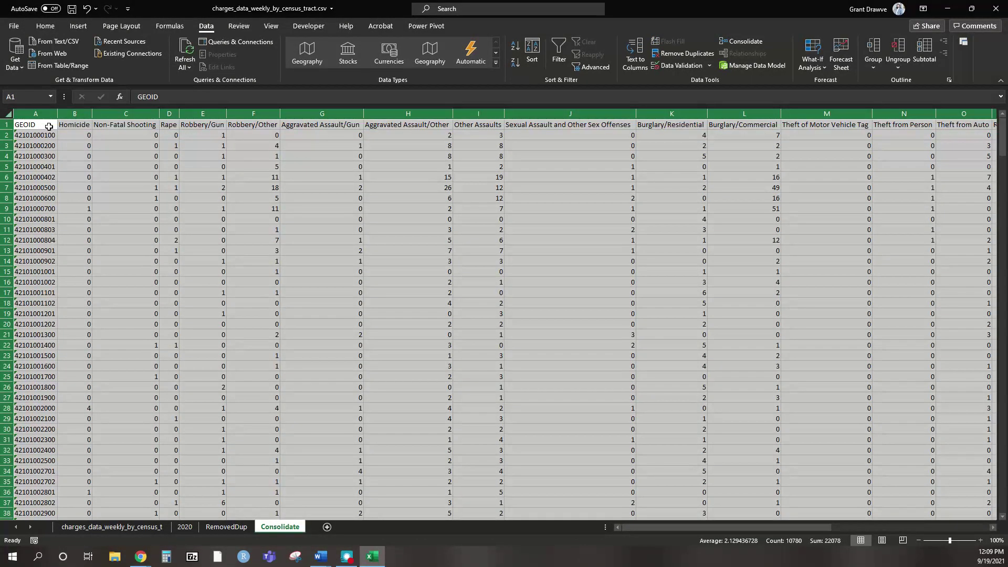
pyautogui.click(532, 62)
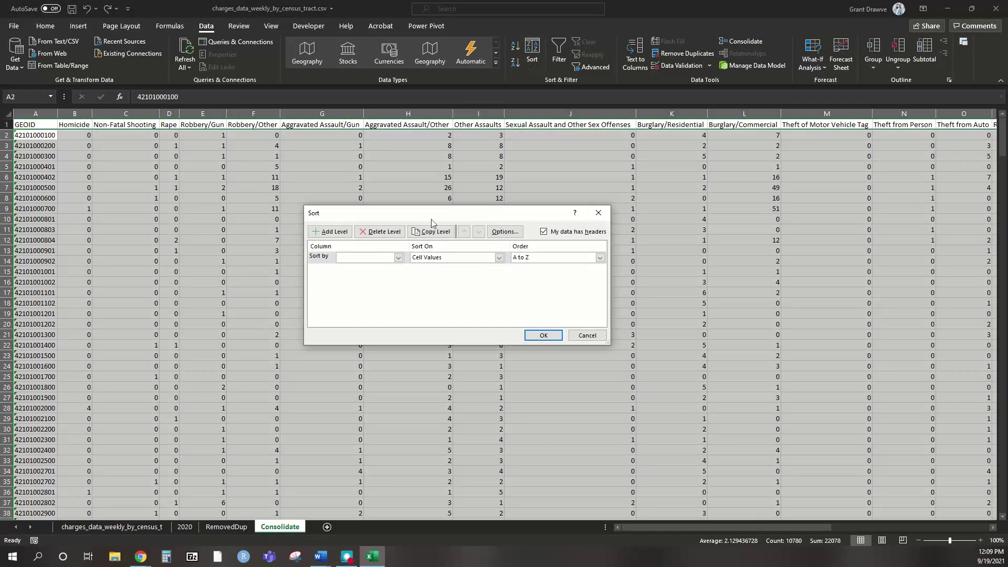
pyautogui.click(382, 258)
pyautogui.click(382, 277)
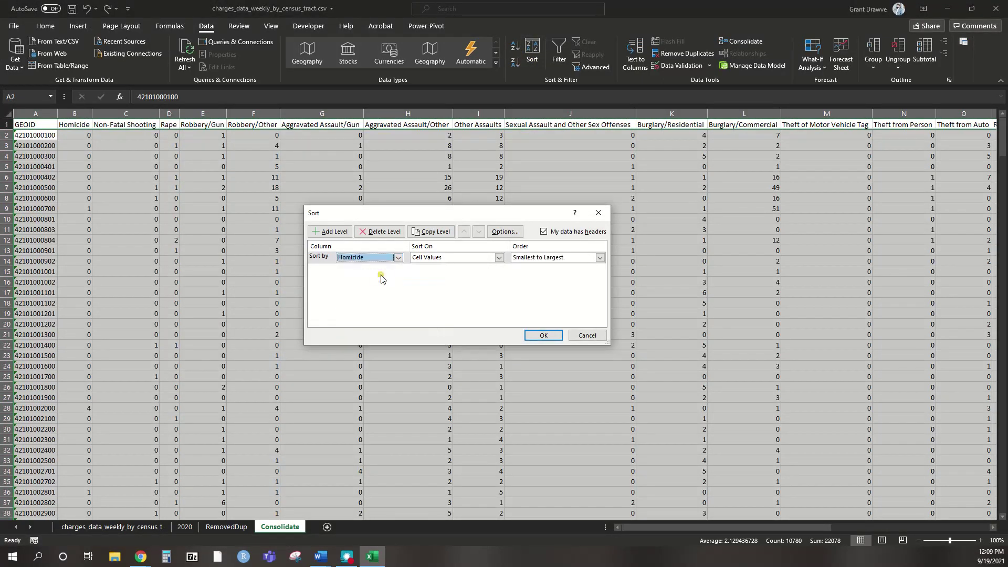
pyautogui.click(538, 258)
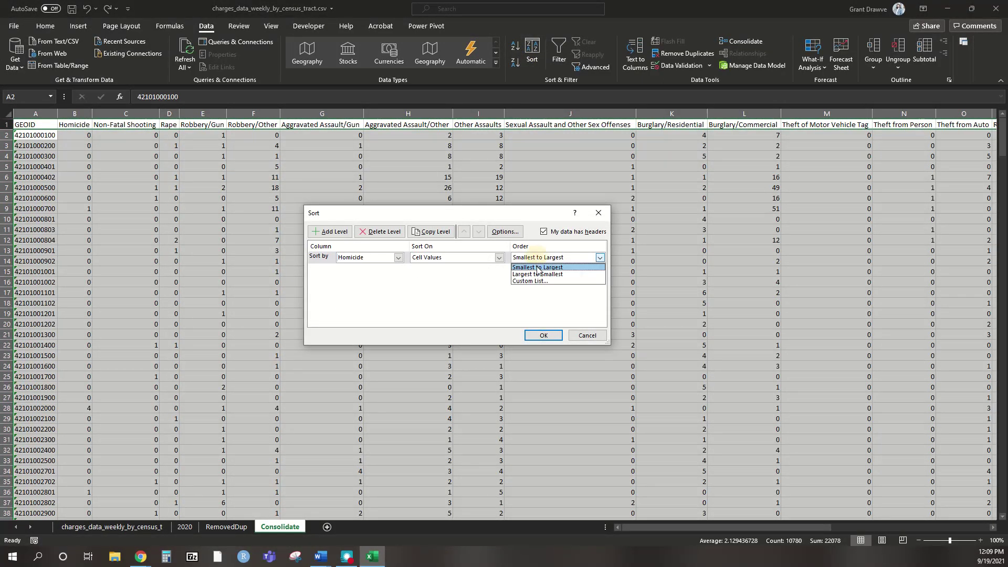
pyautogui.click(535, 275)
pyautogui.click(541, 338)
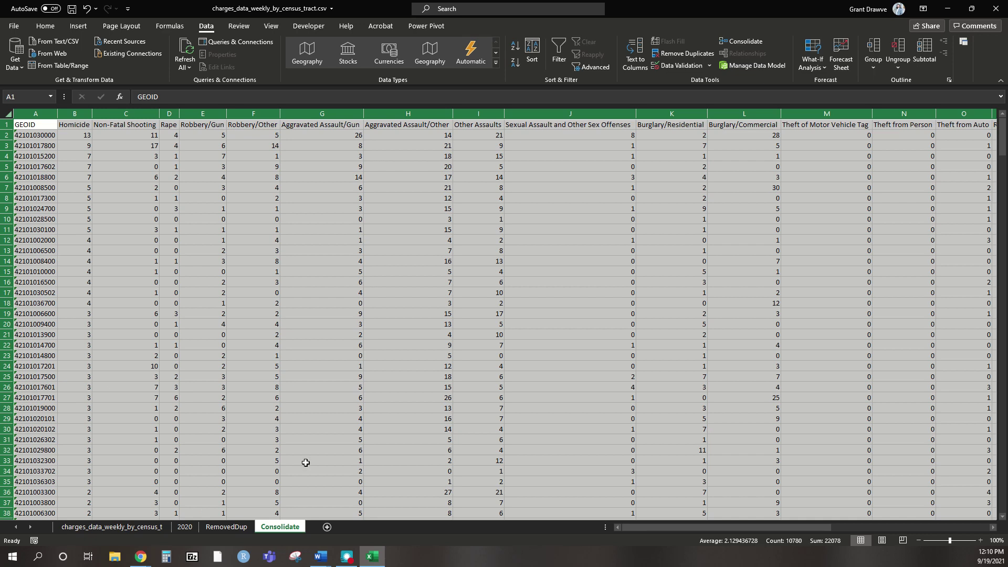
# Switch to the TIGER/Line Shapefiles page in Chrome and open the web interface for the 2020 shapefiles
pyautogui.moveTo(140, 558)
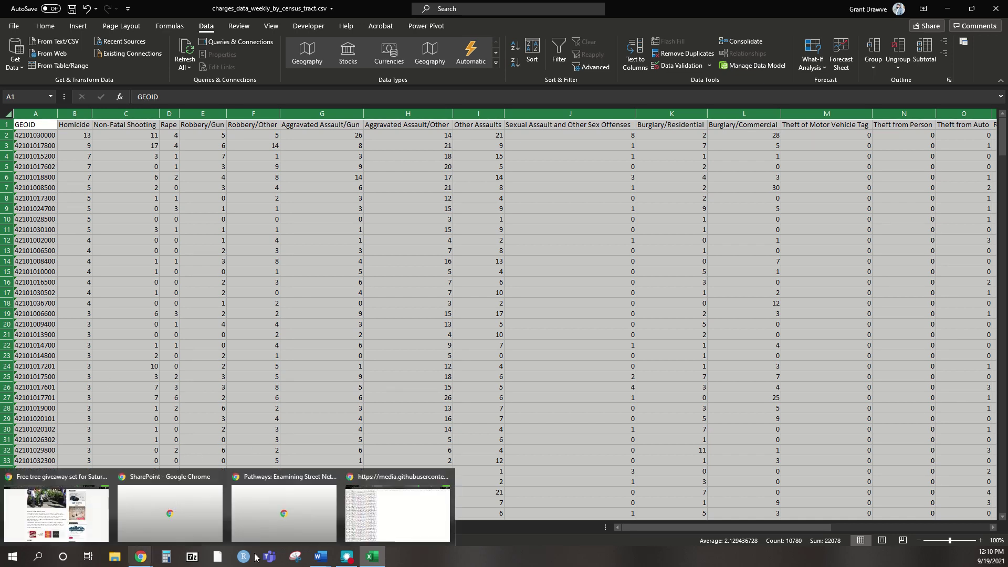
pyautogui.click(378, 525)
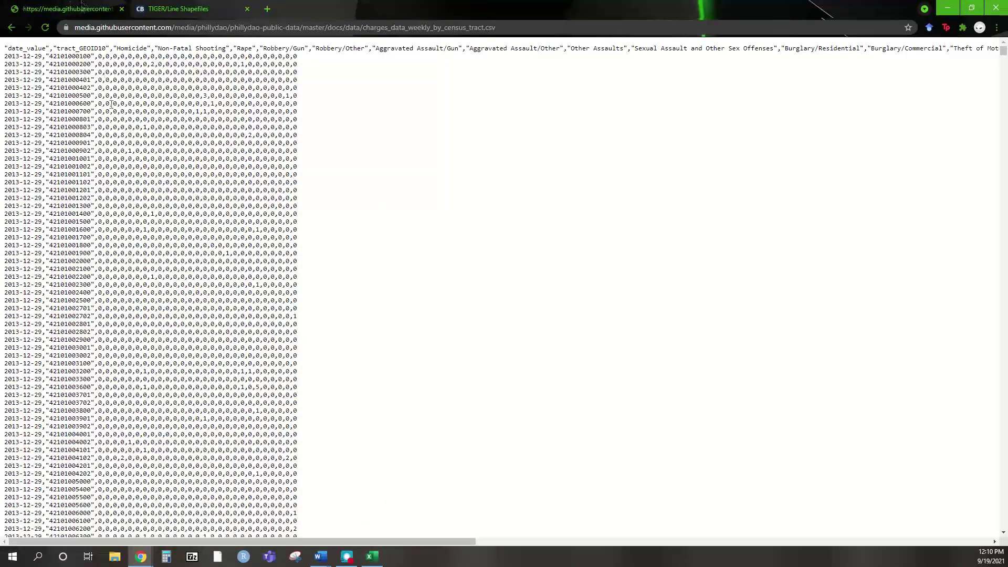
pyautogui.click(176, 8)
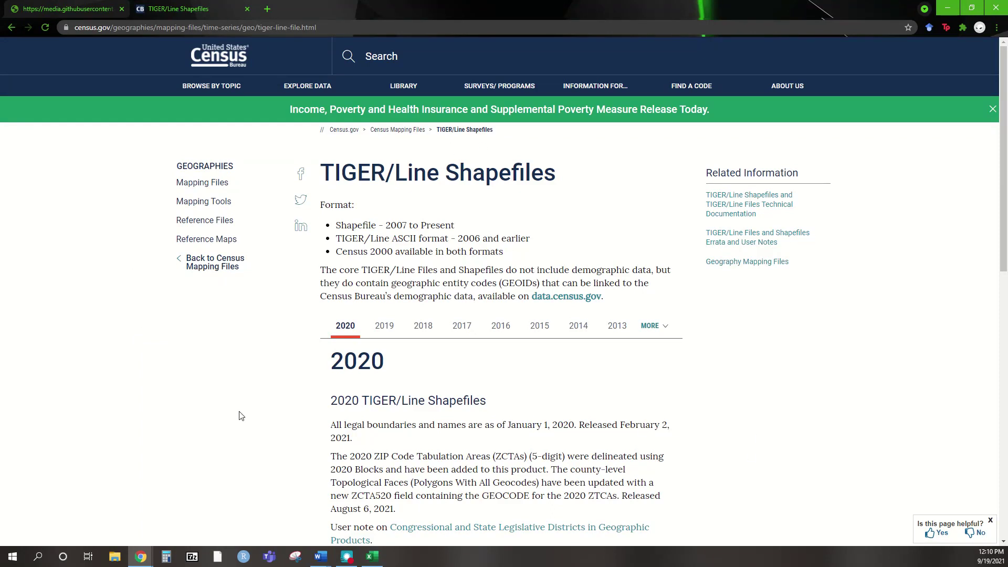
pyautogui.scroll(-2, 377, 386)
pyautogui.scroll(-1, 377, 386)
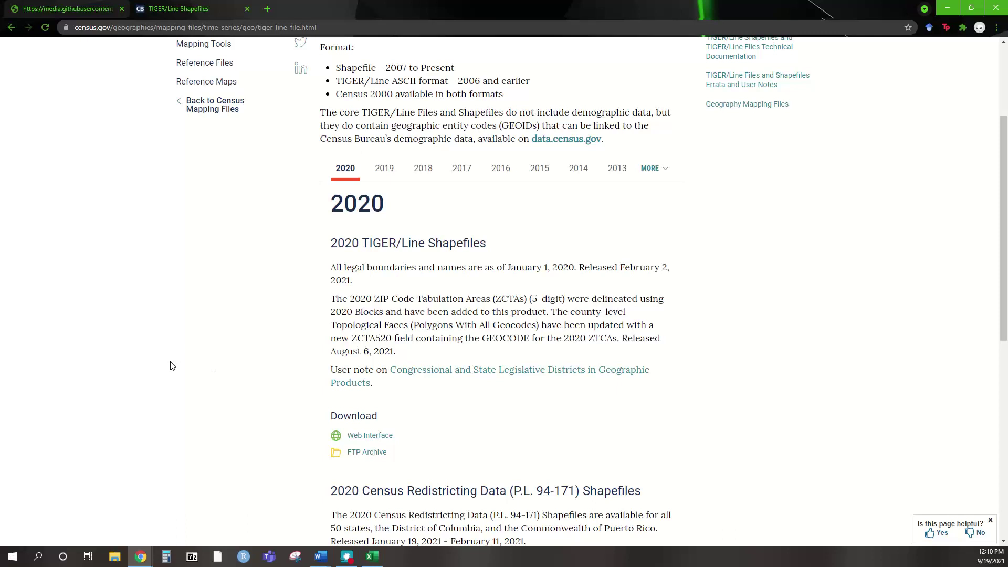
pyautogui.scroll(-3, 173, 366)
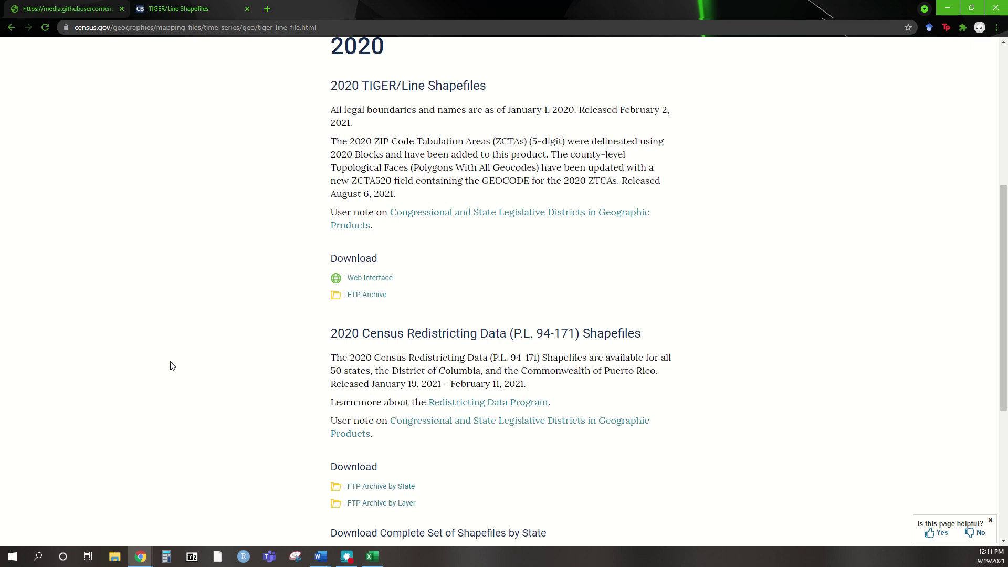
pyautogui.scroll(3, 170, 366)
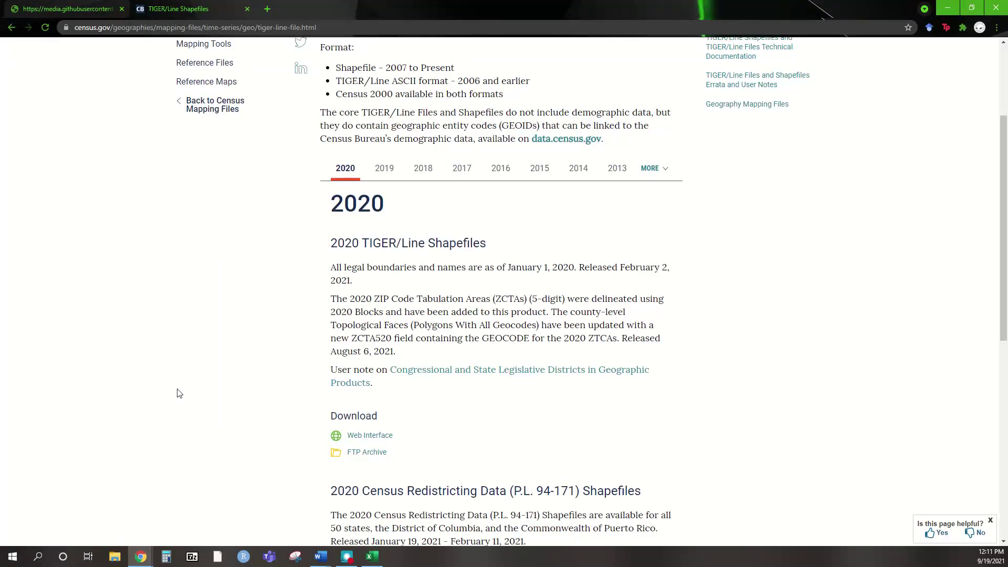
pyautogui.click(353, 442)
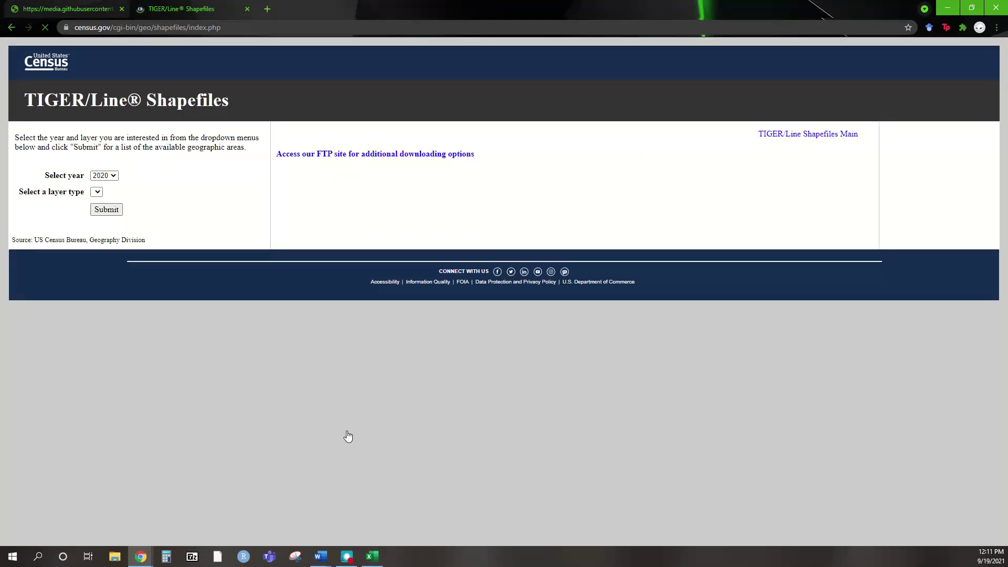
# Request the 2020 shapefiles for the Census Tracts layer type
pyautogui.click(178, 194)
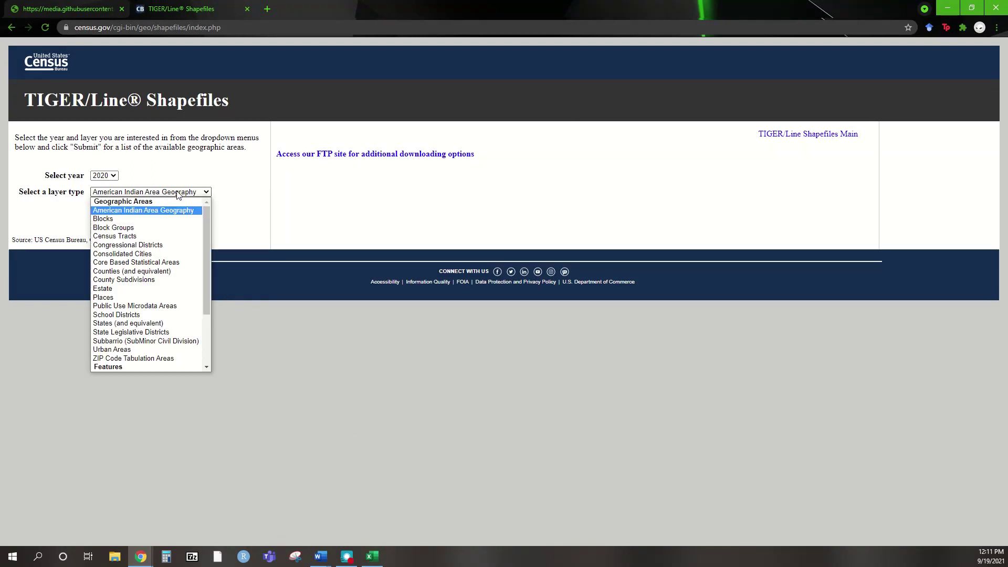
pyautogui.click(165, 235)
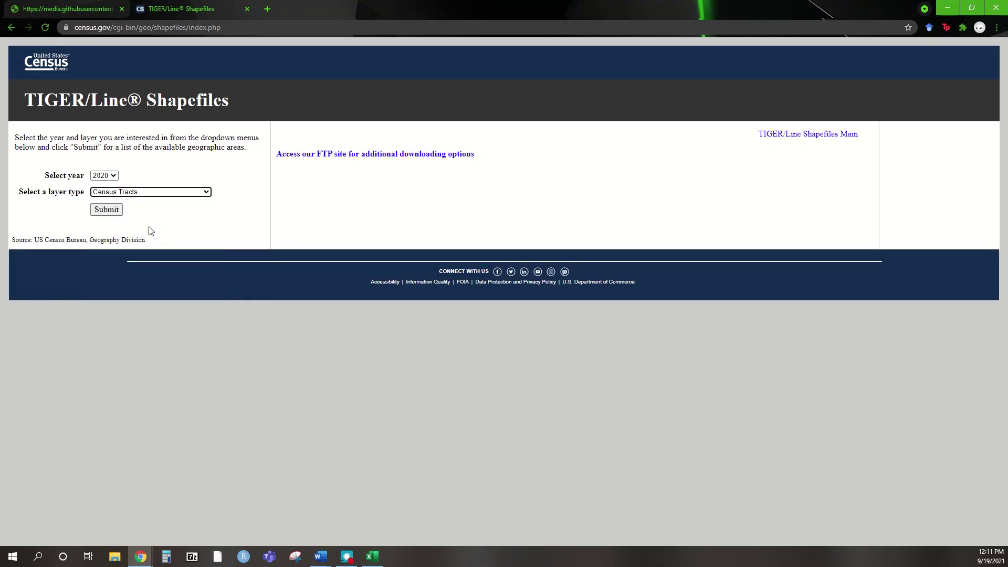
pyautogui.click(114, 214)
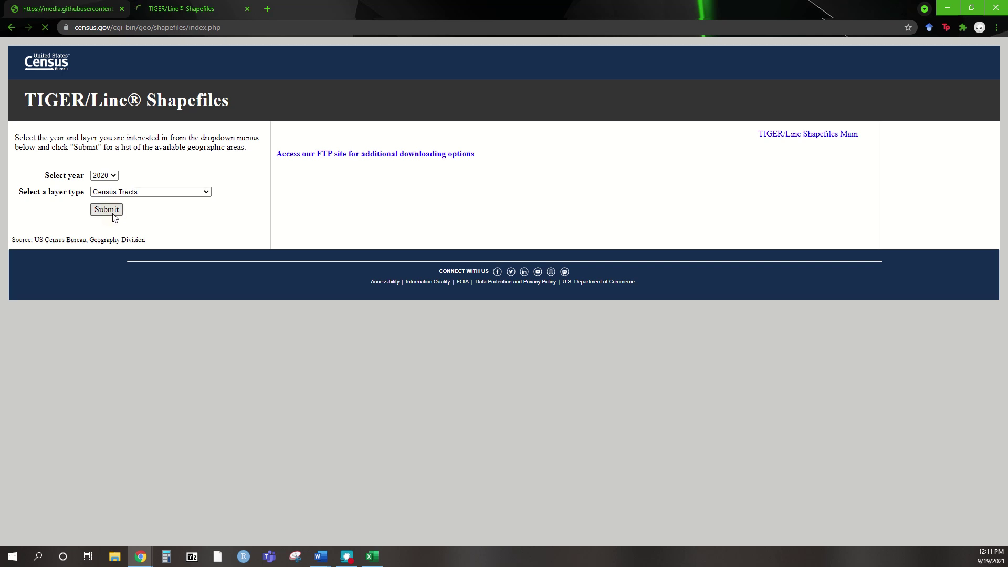
# Download the Pennsylvania census tract shapefile as tl_2020_42_tract.zip into the SecondaryData folder
pyautogui.click(130, 180)
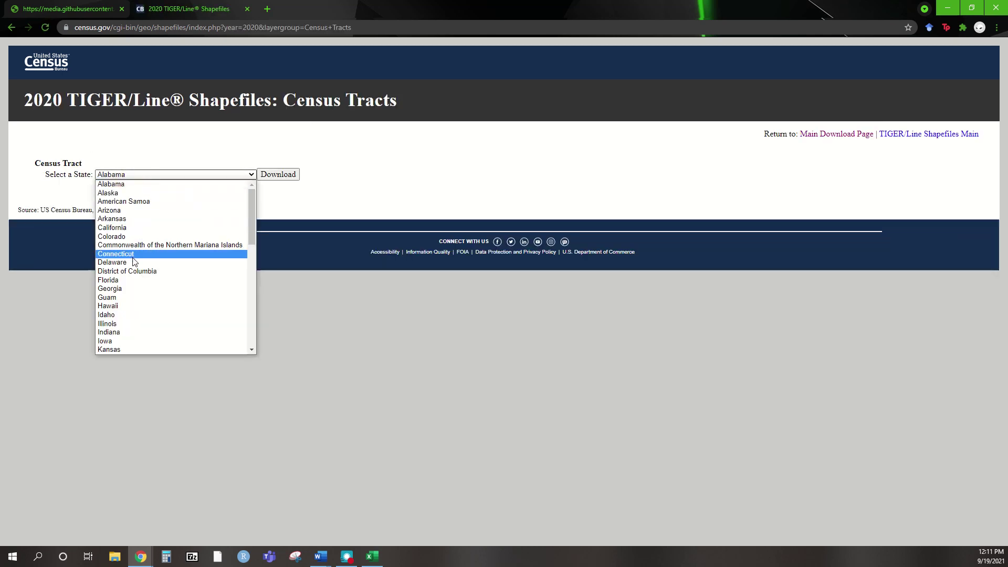
pyautogui.scroll(-5, 138, 262)
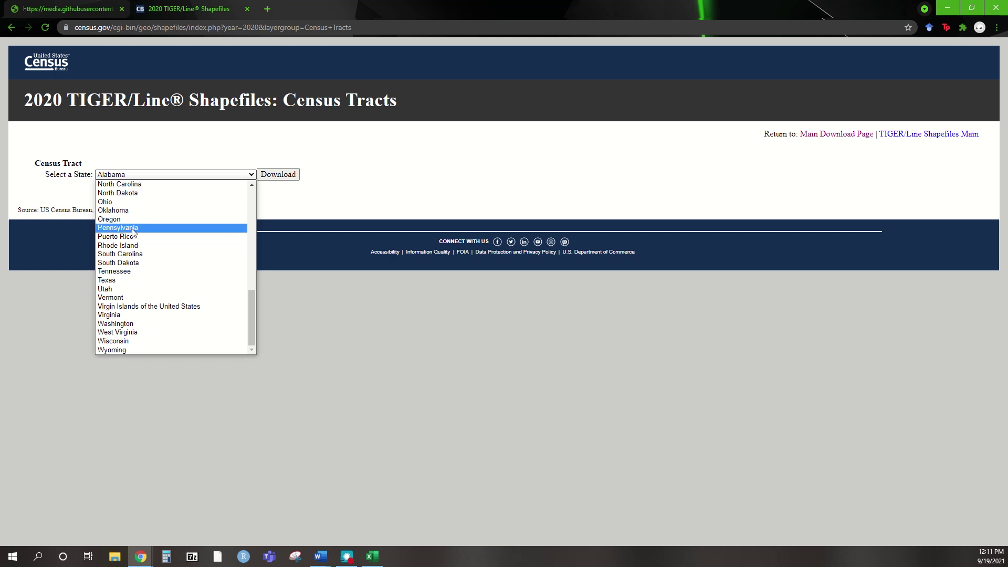
pyautogui.click(124, 237)
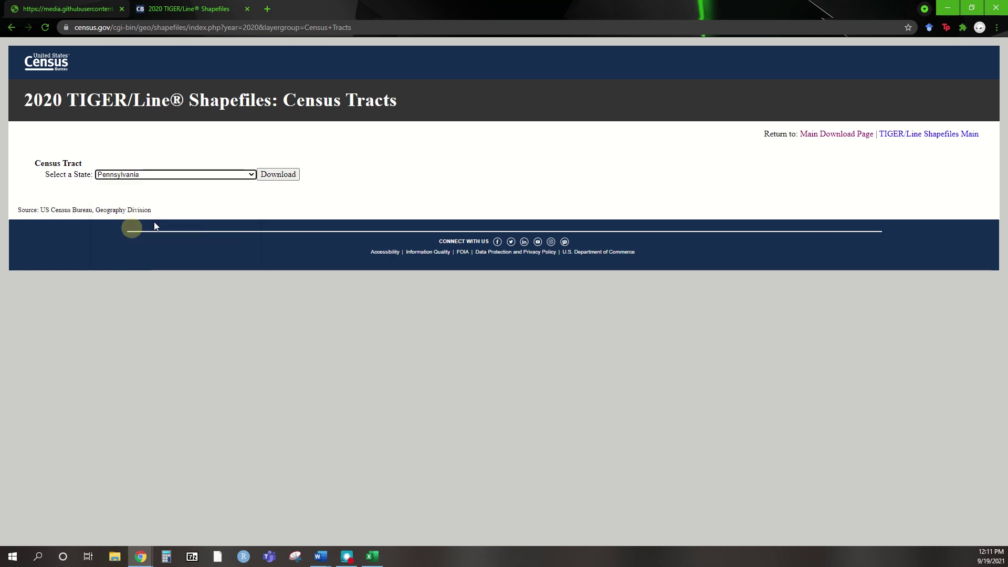
pyautogui.click(289, 179)
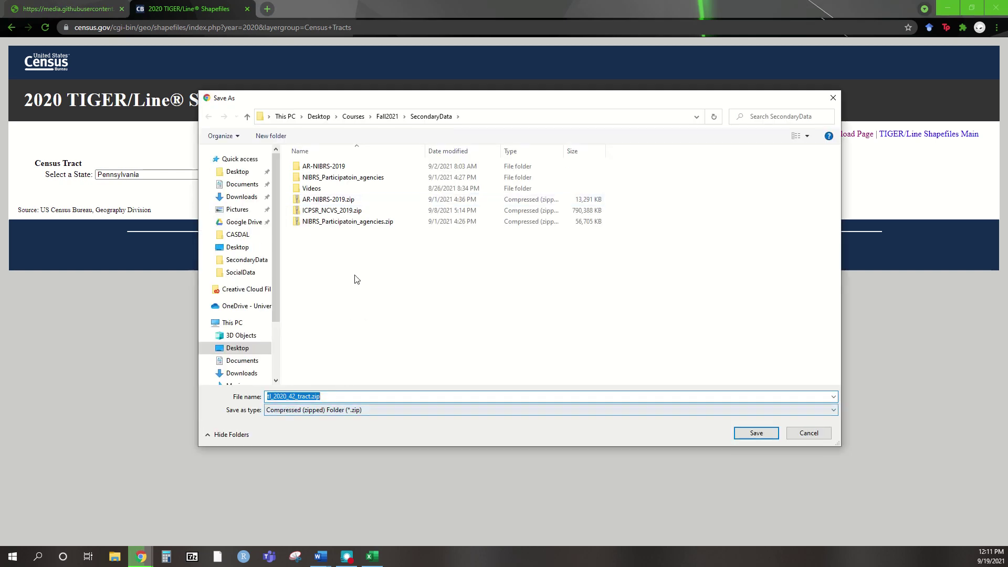
pyautogui.click(759, 433)
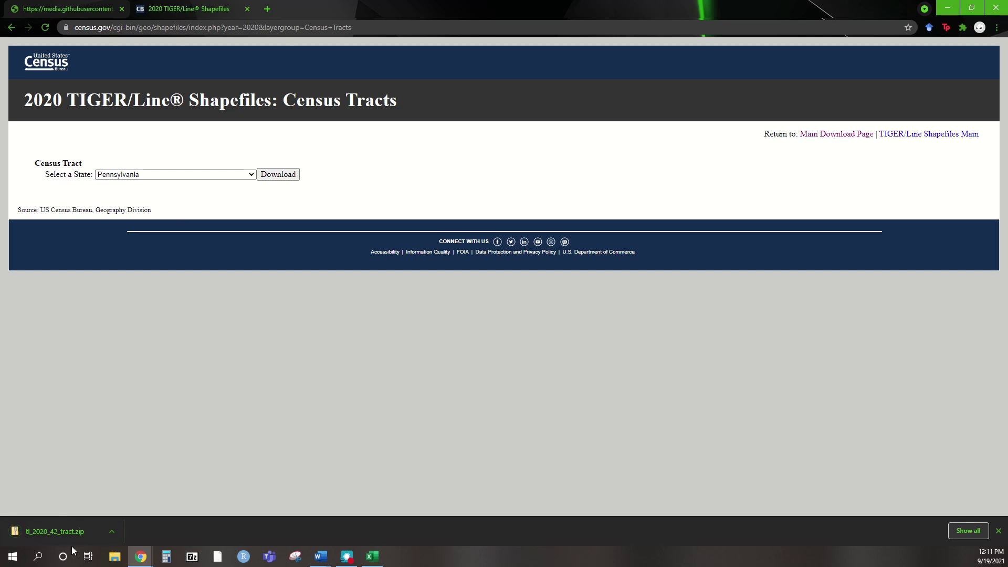
# Extract tl_2020_42_tract.zip in the SecondaryData folder using File Explorer, and close the Explorer windows
pyautogui.click(115, 557)
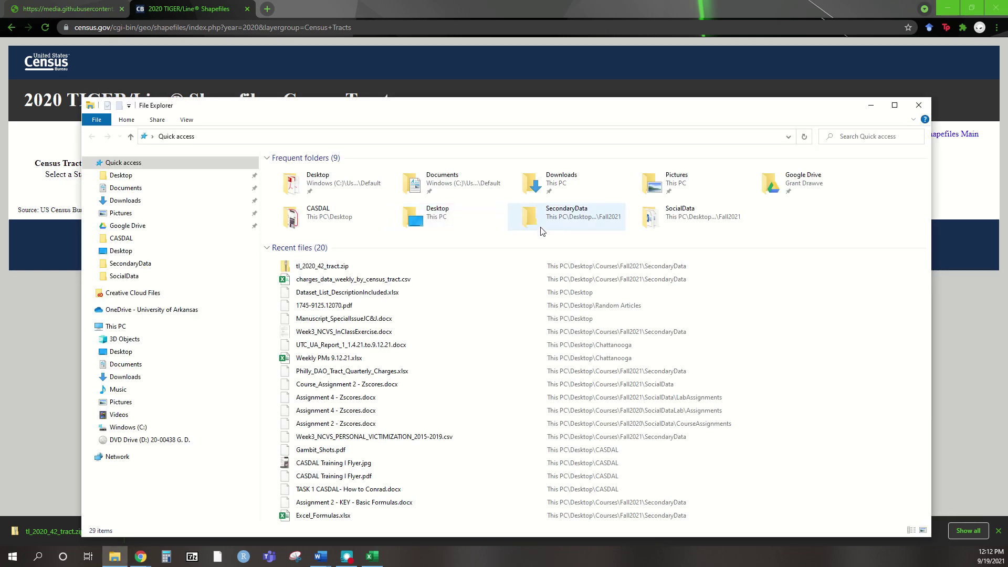
pyautogui.doubleClick(569, 227)
pyautogui.doubleClick(332, 169)
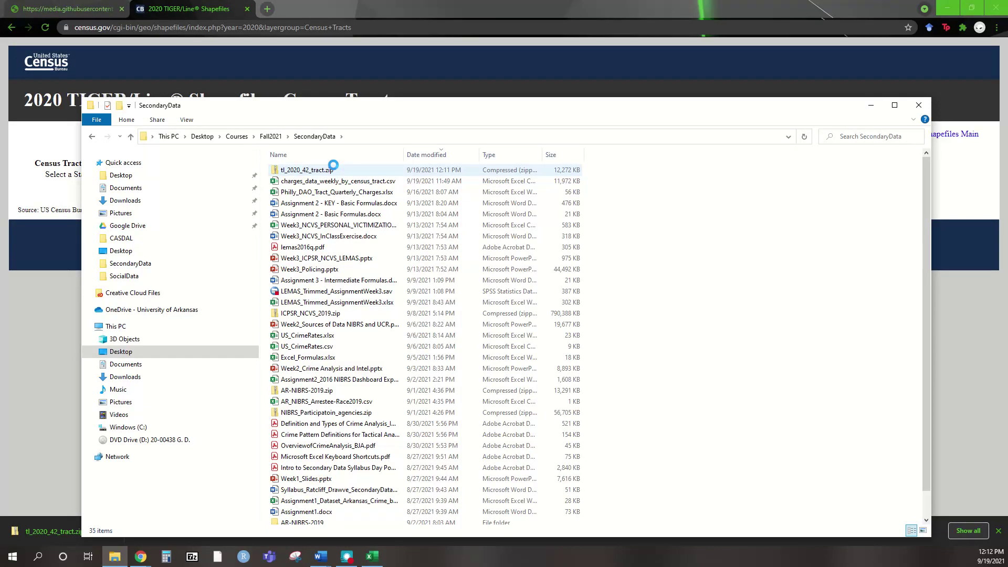
pyautogui.rightClick(334, 165)
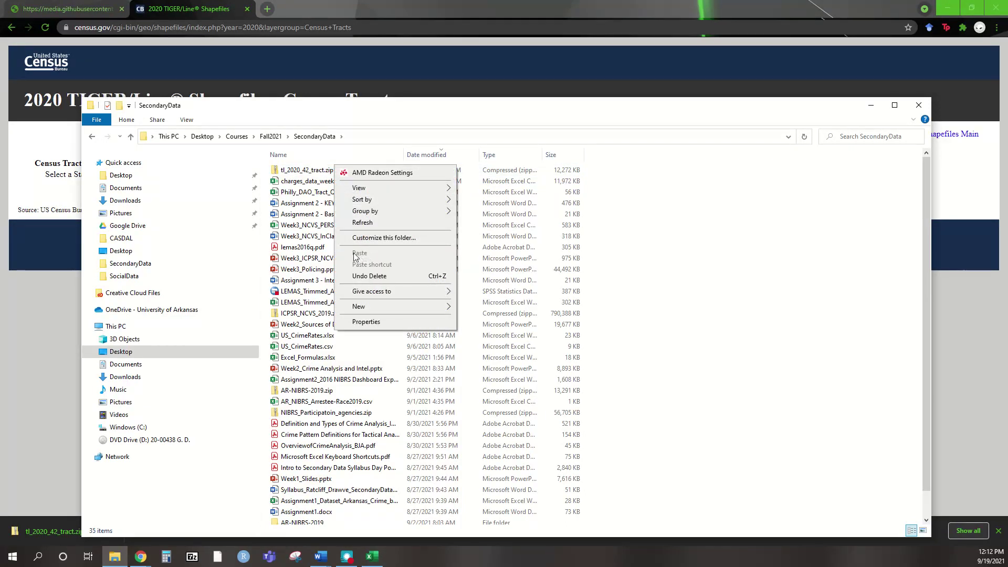
pyautogui.click(308, 170)
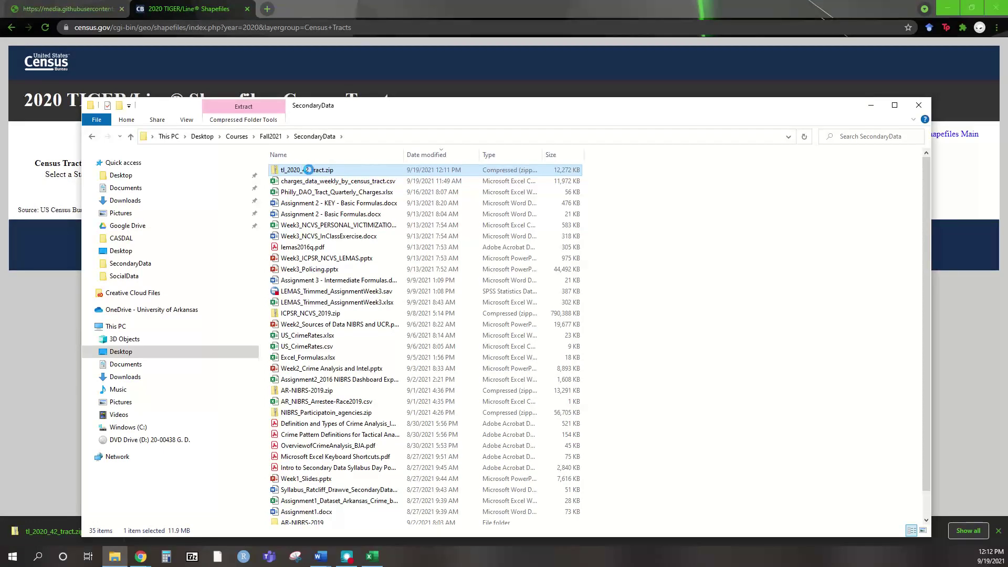
pyautogui.rightClick(308, 170)
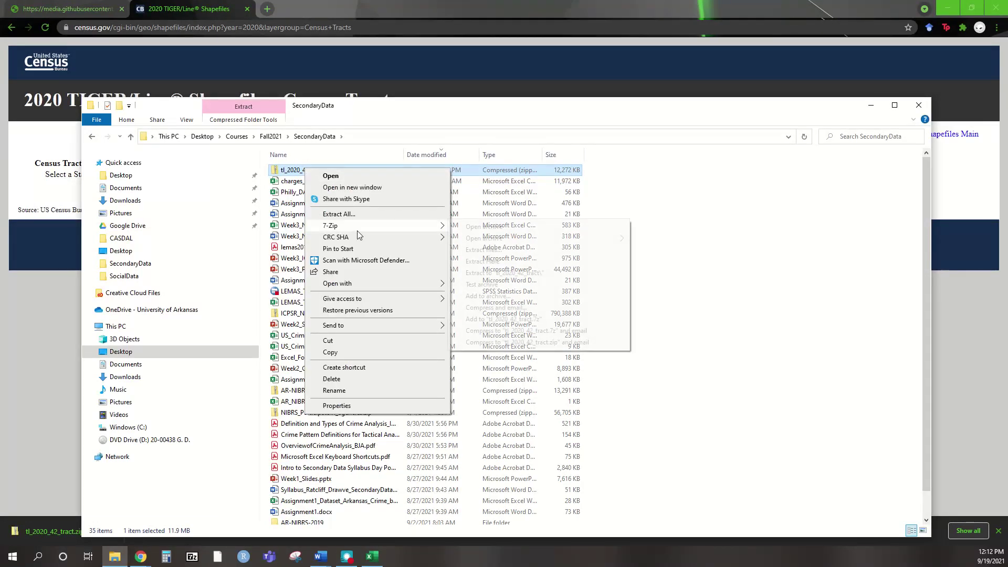
pyautogui.moveTo(357, 229)
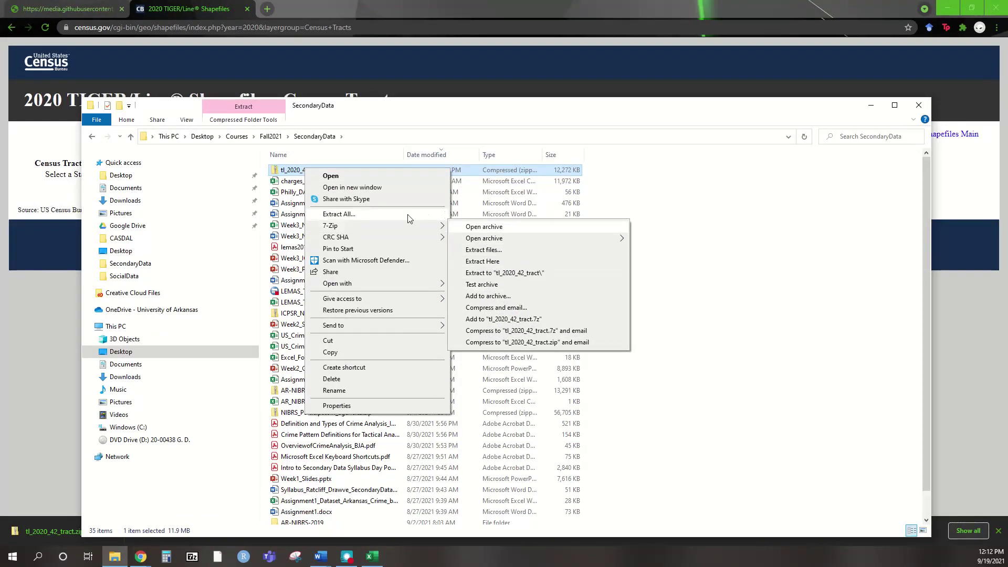
pyautogui.click(371, 216)
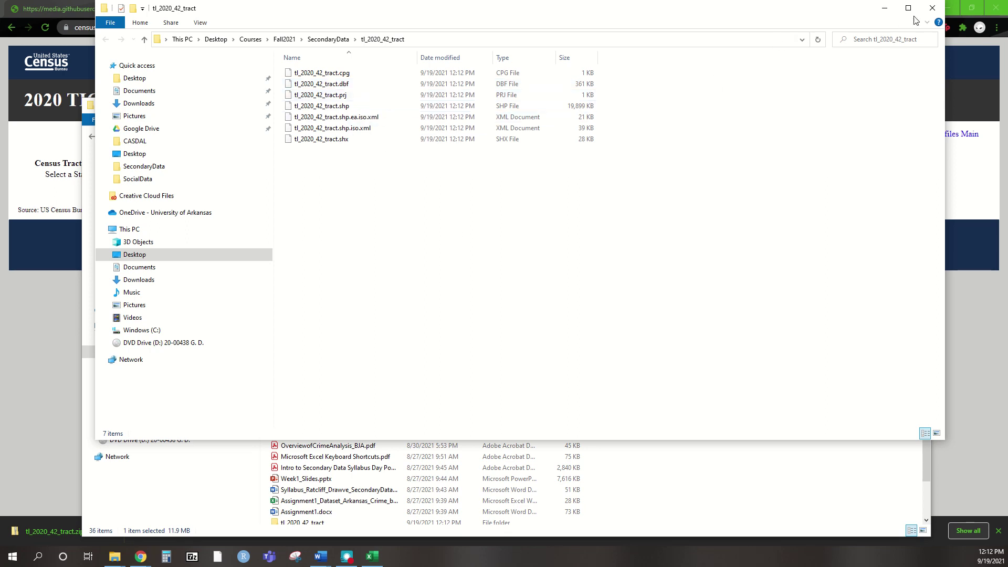
pyautogui.click(932, 8)
pyautogui.click(915, 103)
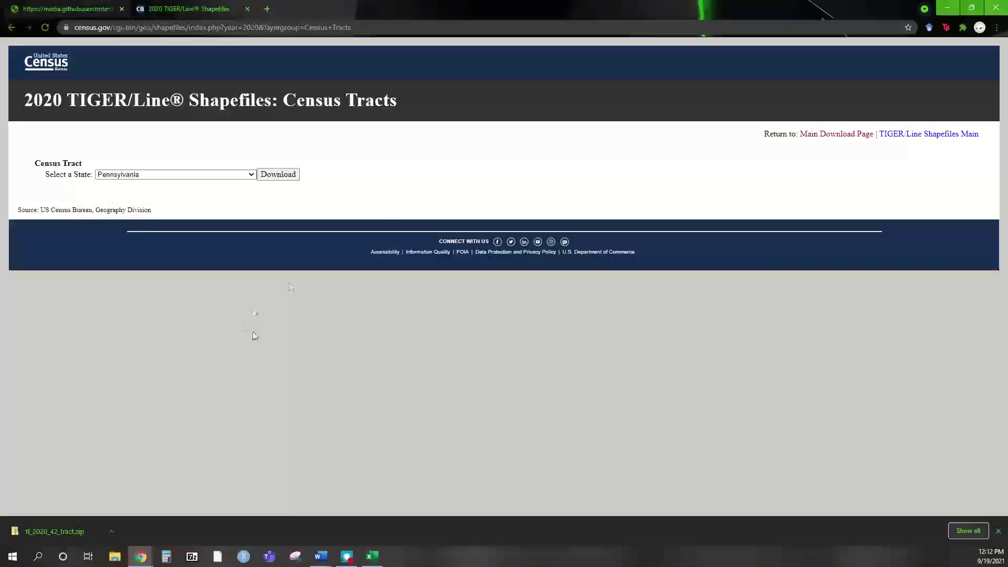
# Switch back to Excel and save charges_data_weekly_by_census_tract as an Excel Workbook (*.xlsx) in the SecondaryData folder
pyautogui.click(372, 556)
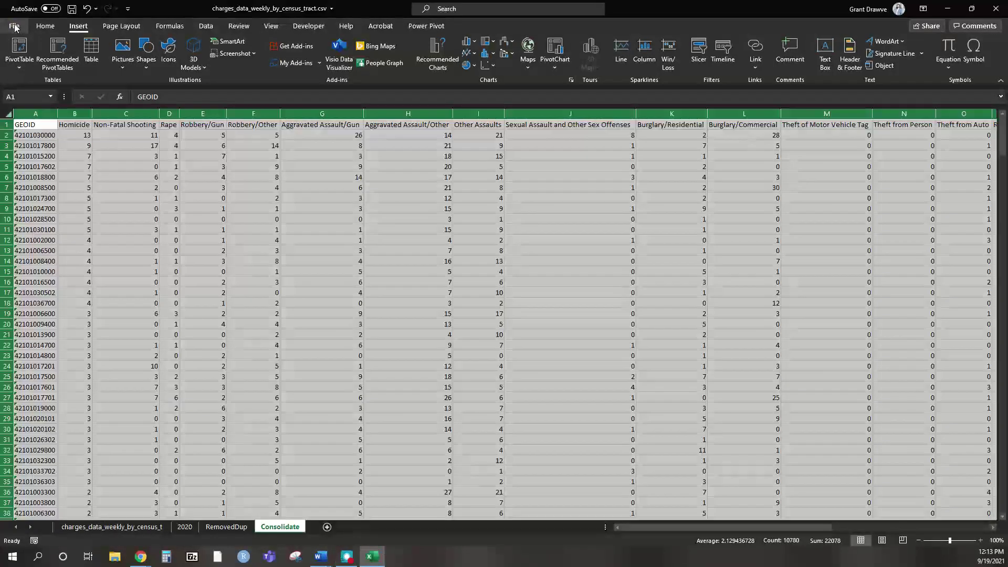
pyautogui.click(15, 24)
pyautogui.click(14, 27)
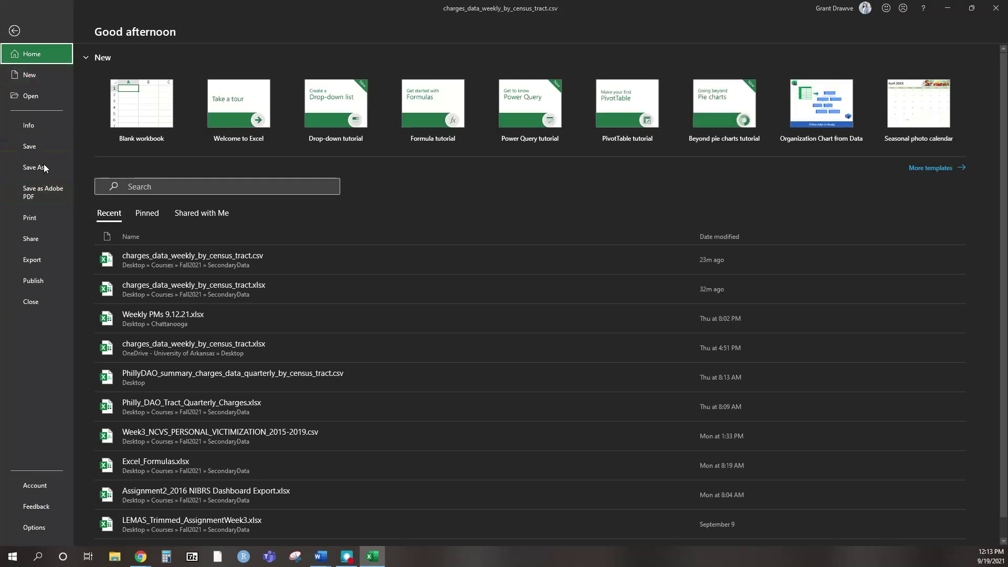
pyautogui.click(46, 164)
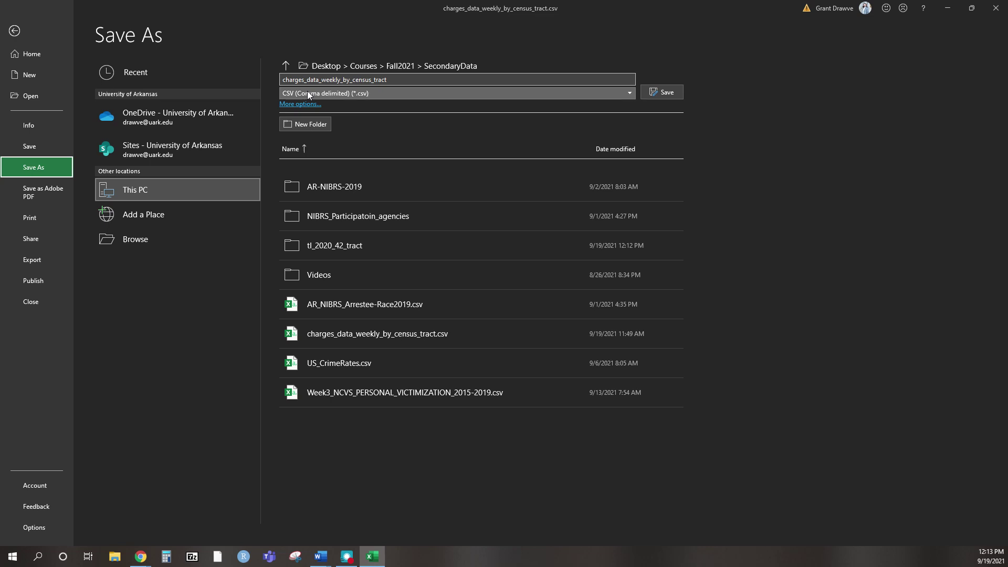
pyautogui.click(308, 93)
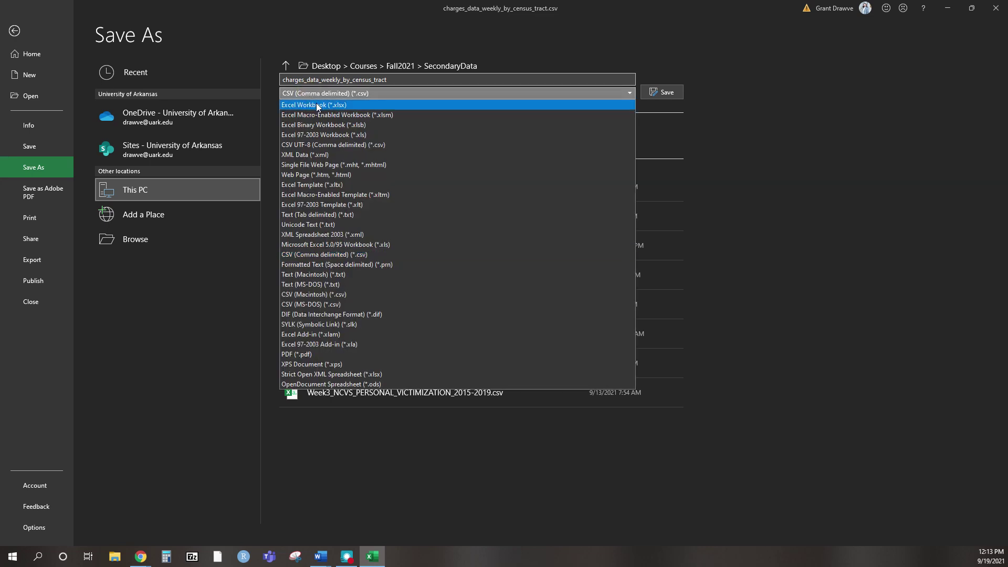
pyautogui.click(317, 107)
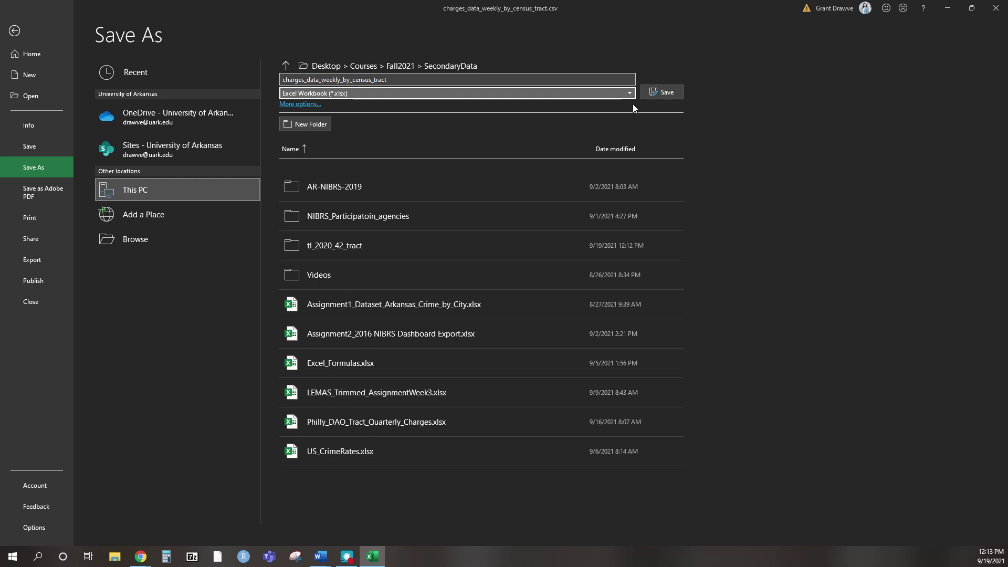
pyautogui.click(656, 93)
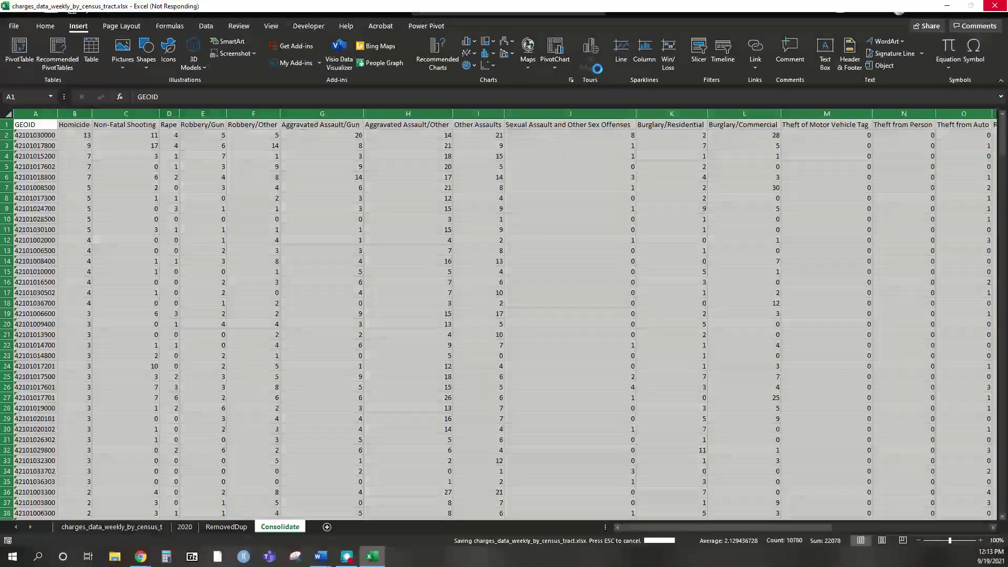
pyautogui.click(231, 251)
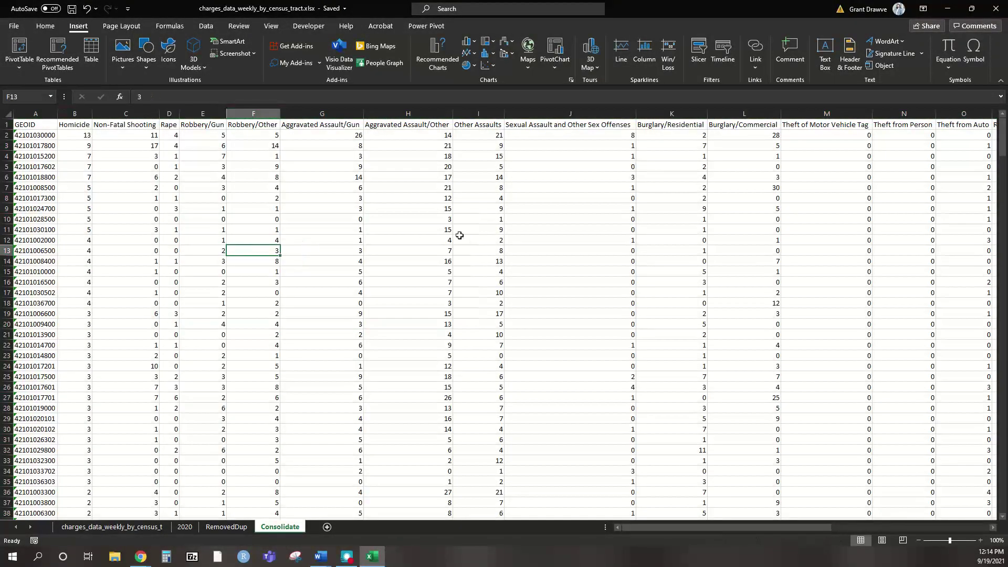
pyautogui.click(9, 113)
pyautogui.click(595, 67)
pyautogui.click(605, 82)
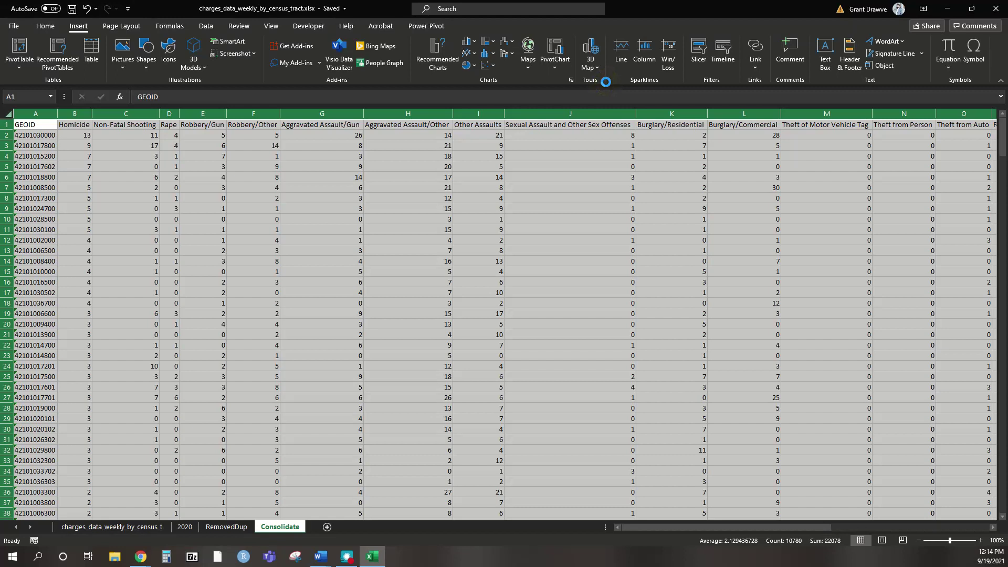
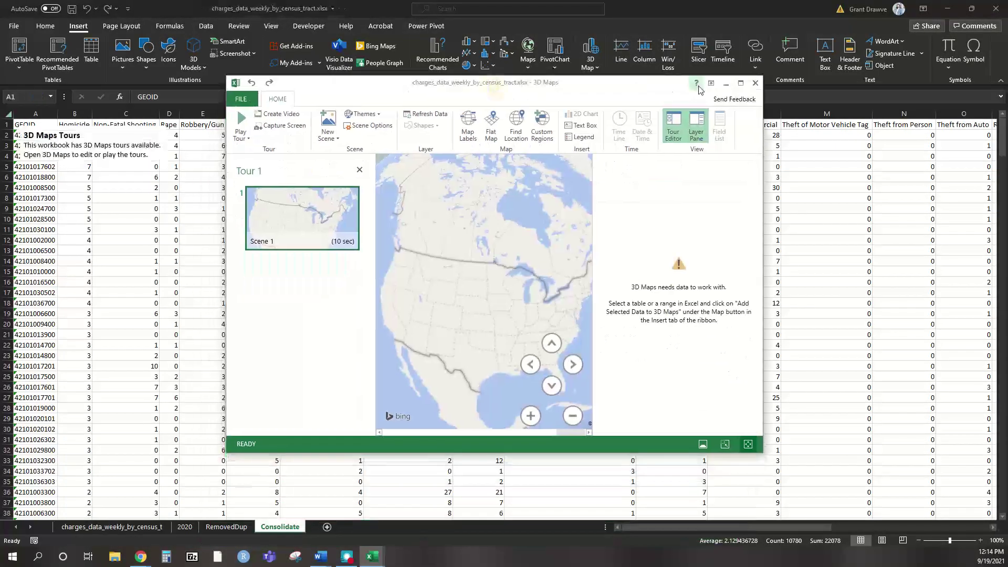
pyautogui.click(741, 83)
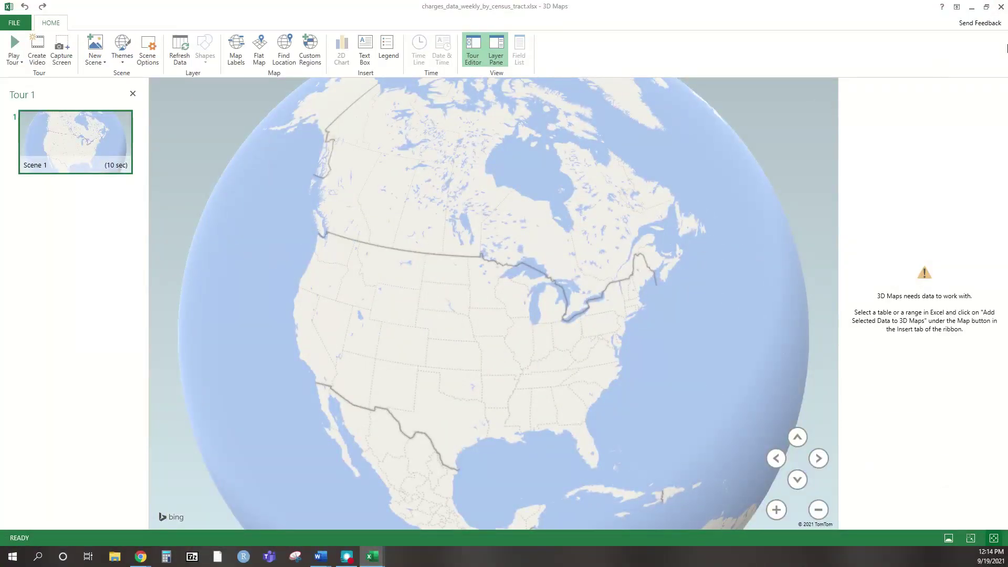
pyautogui.click(1002, 11)
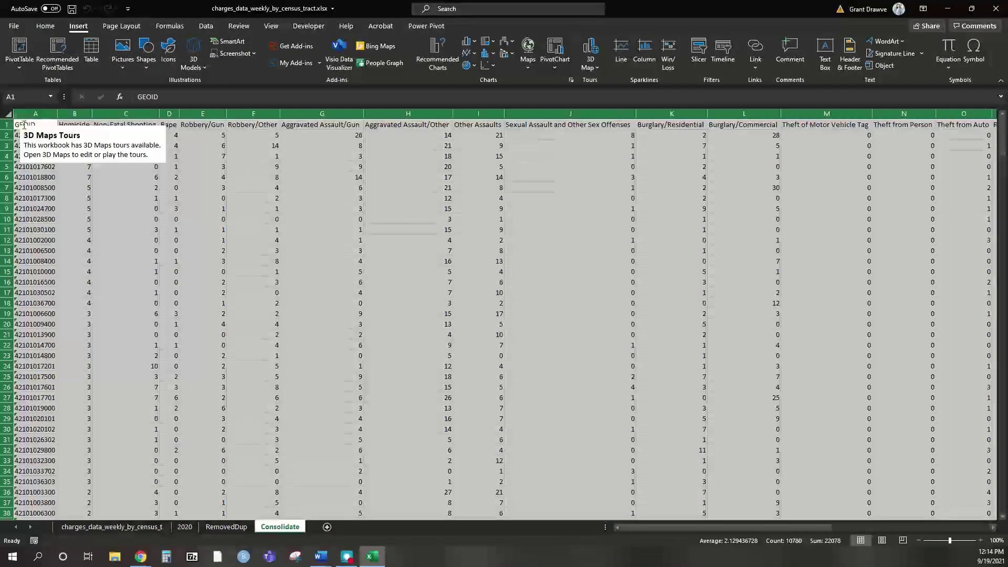
pyautogui.click(110, 132)
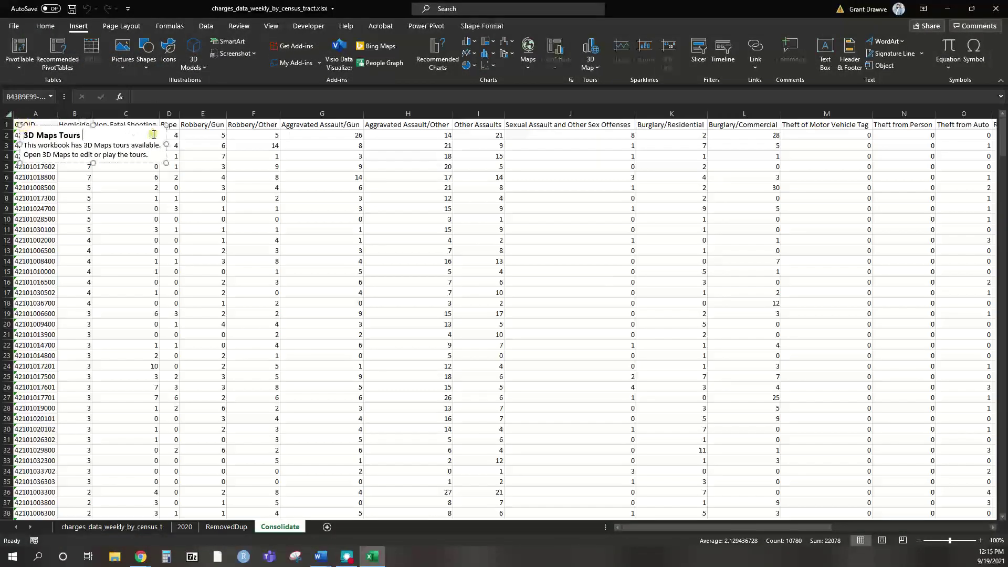
pyautogui.press('Delete')
# Create a new 3D Maps tour from only the filled range A1:AB385 of the Consolidate sheet, and maximize its window
pyautogui.moveTo(37, 126); pyautogui.dragTo(813, 113)
pyautogui.hotkey('ctrl', 'shift', 'Down')
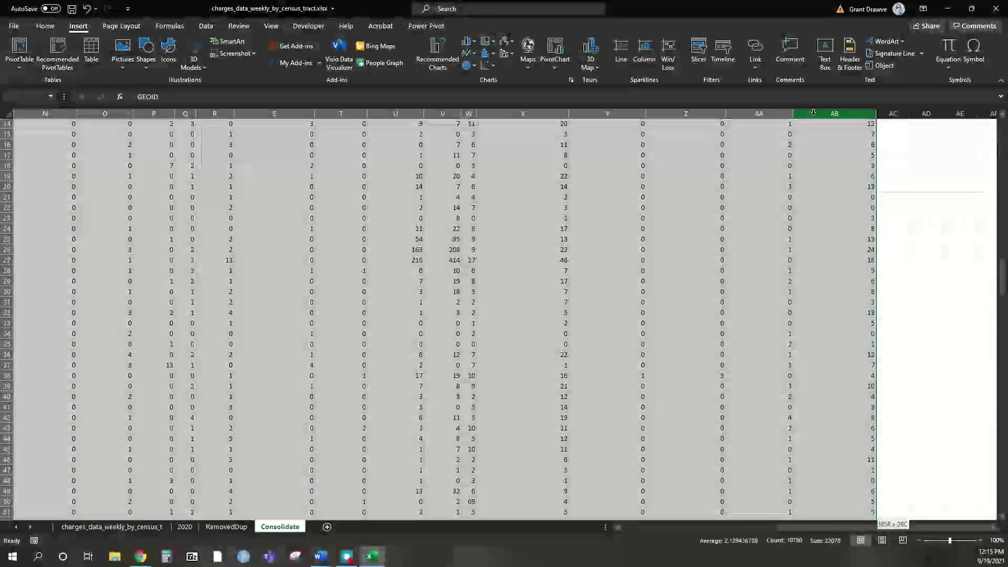
pyautogui.click(592, 66)
pyautogui.click(605, 85)
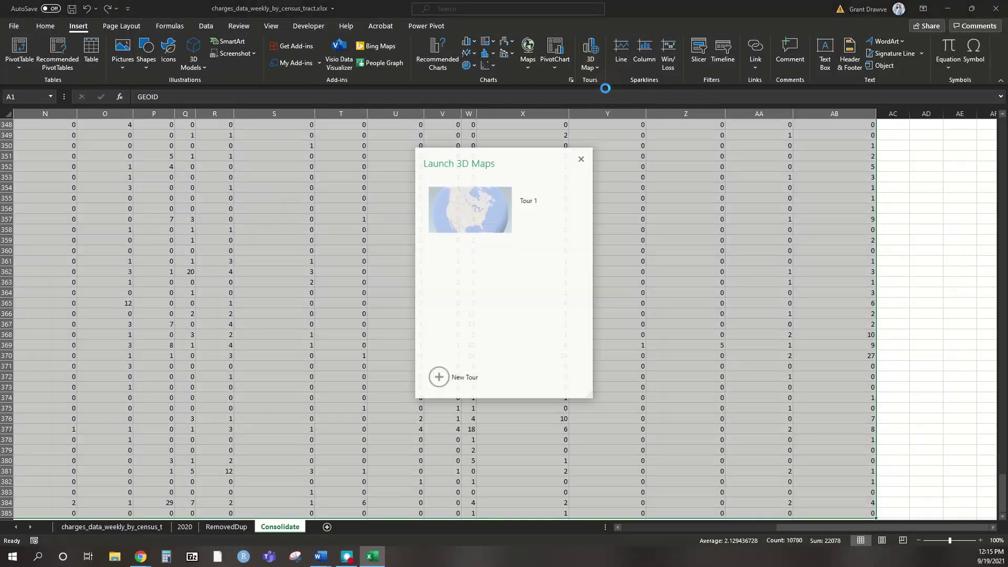
pyautogui.click(439, 376)
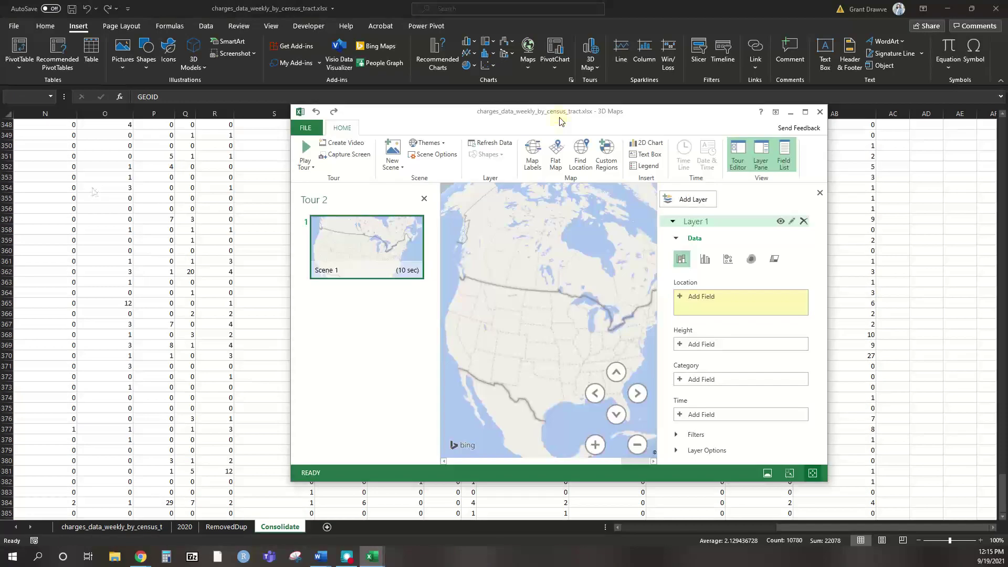
pyautogui.doubleClick(560, 116)
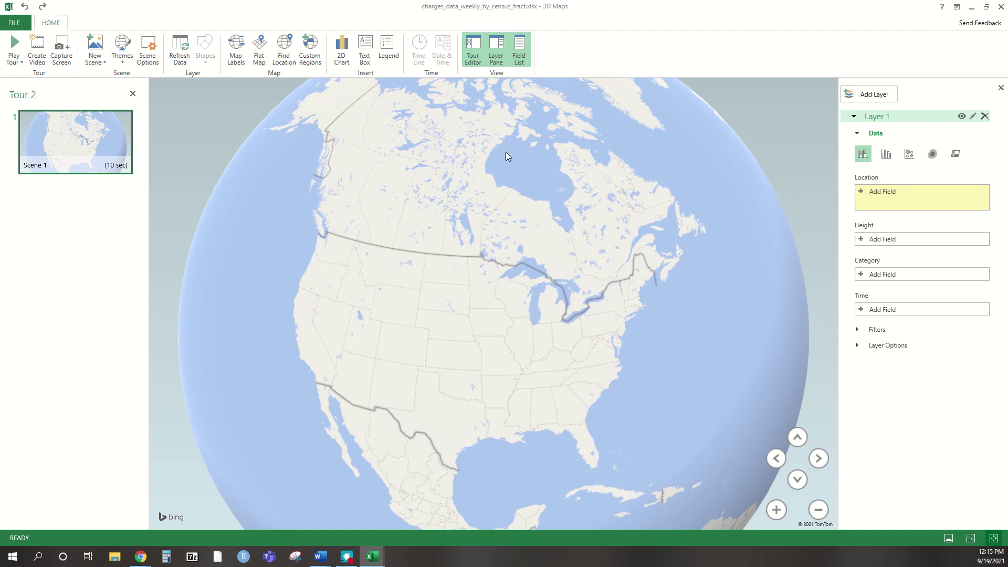
pyautogui.moveTo(1, 138); pyautogui.dragTo(722, 98)
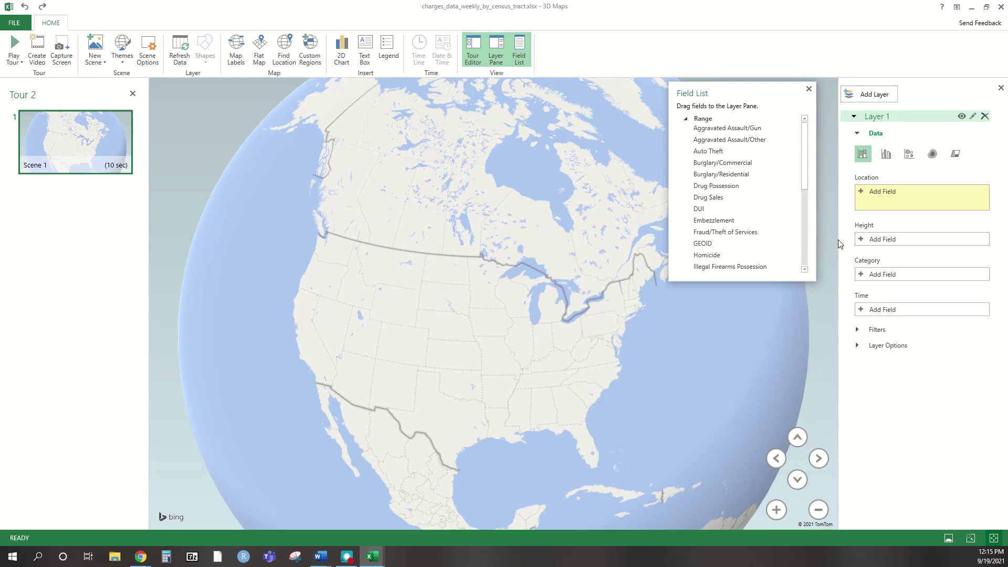
# Start importing a custom region set from tl_2020_42_tract.shp in the Courses, Fall2021, SecondaryData, tl_2020_42_tract folder on the Desktop
pyautogui.click(308, 61)
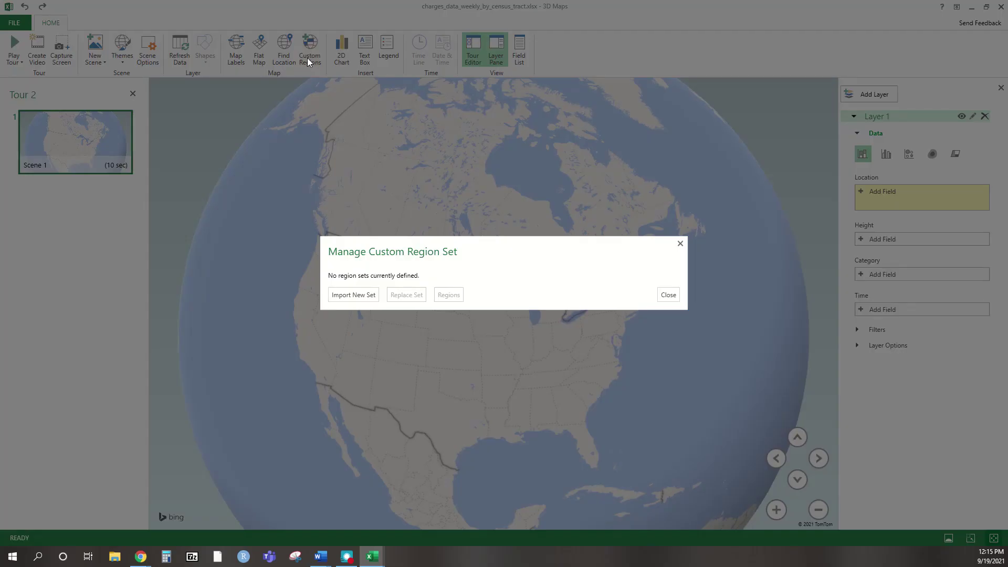
pyautogui.click(345, 292)
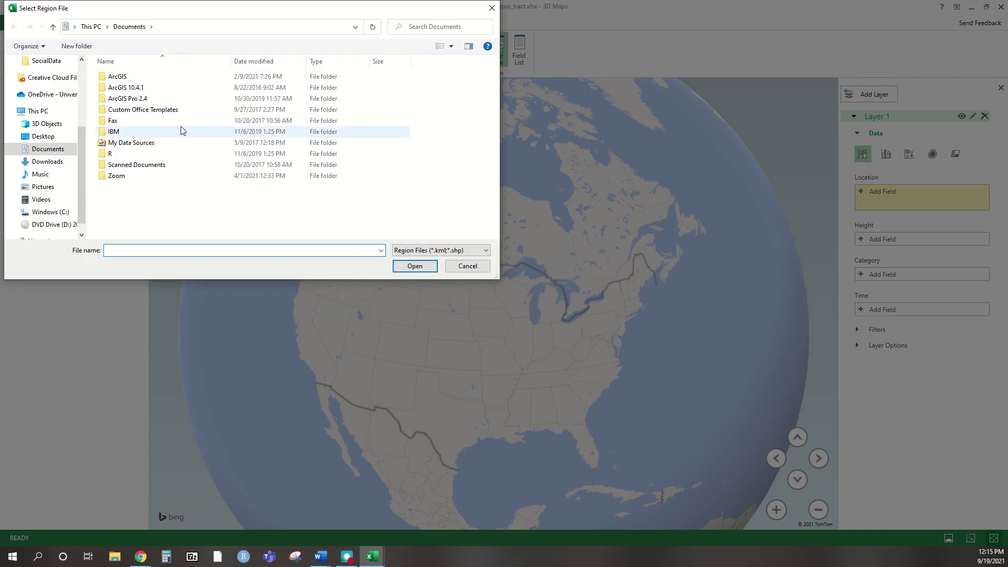
pyautogui.click(41, 139)
pyautogui.scroll(-2, 163, 171)
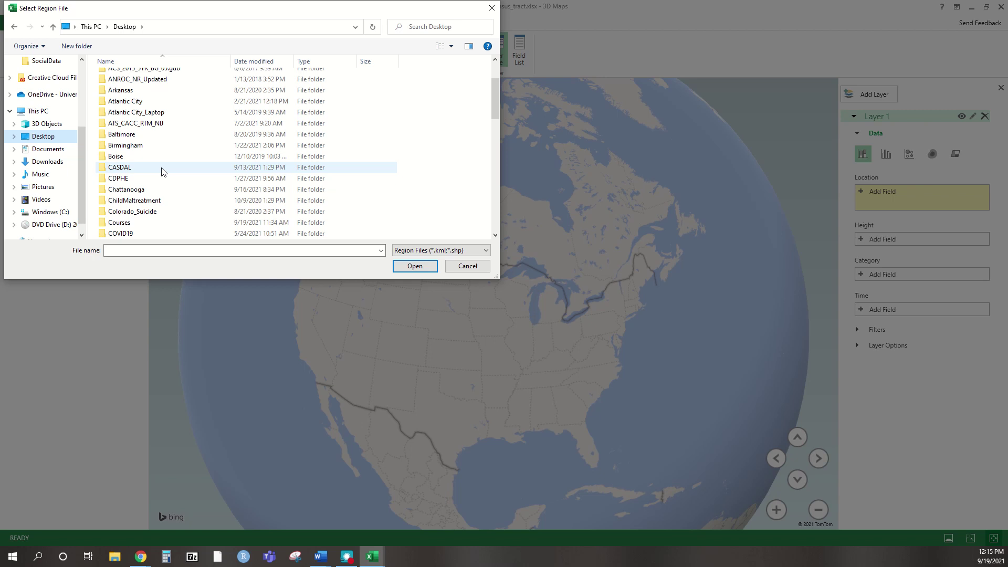
pyautogui.doubleClick(125, 224)
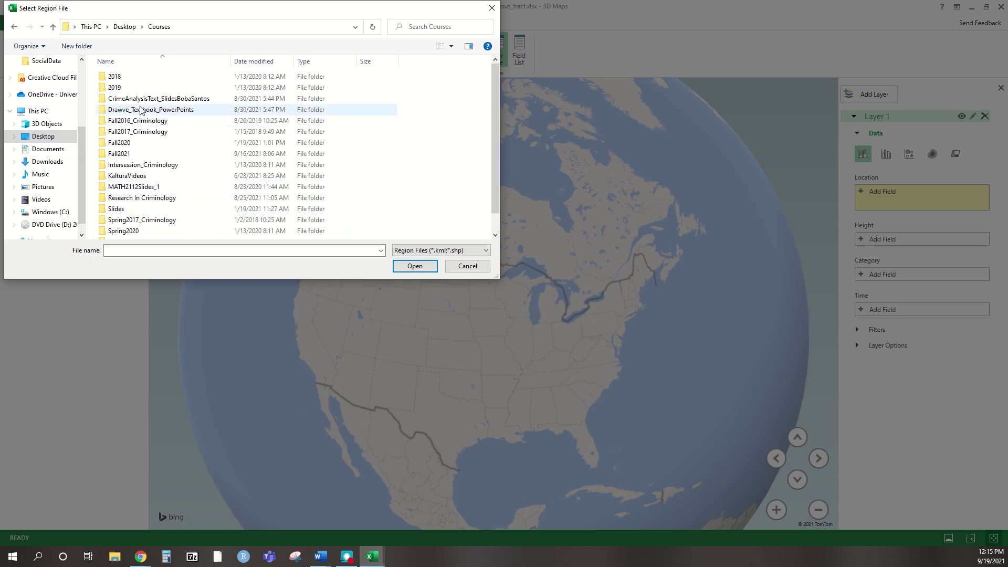
pyautogui.doubleClick(139, 156)
pyautogui.doubleClick(142, 77)
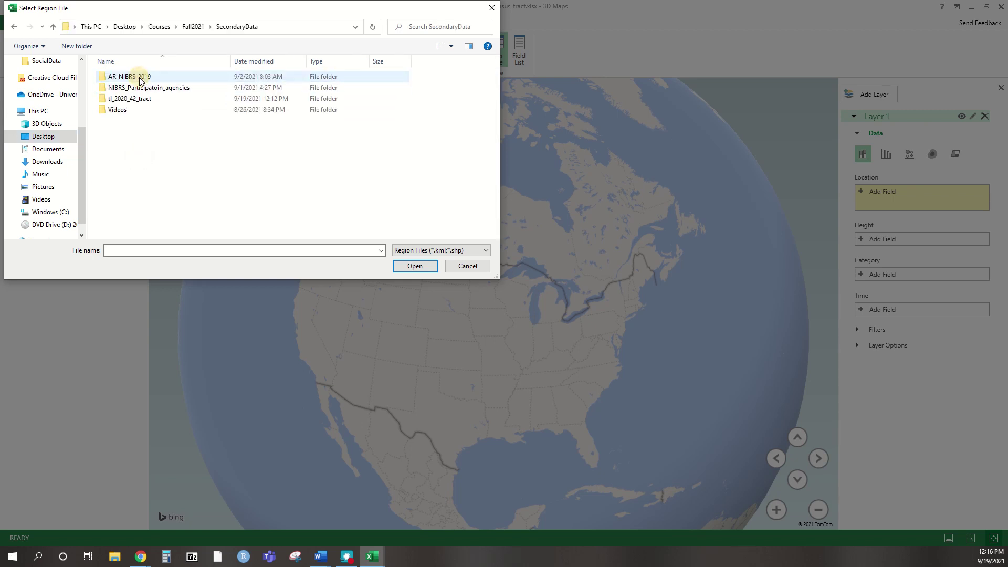
pyautogui.click(138, 102)
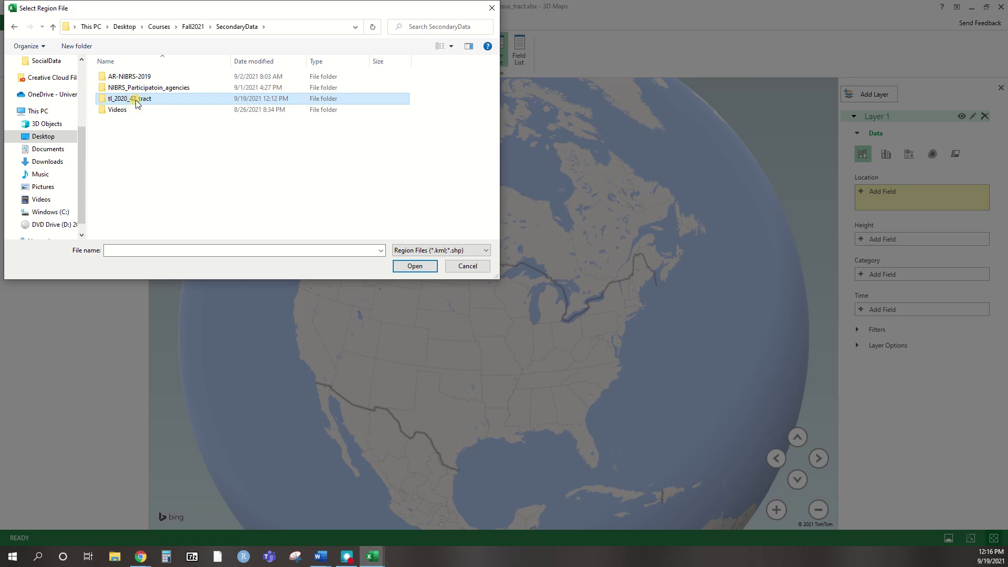
pyautogui.doubleClick(136, 102)
pyautogui.click(126, 77)
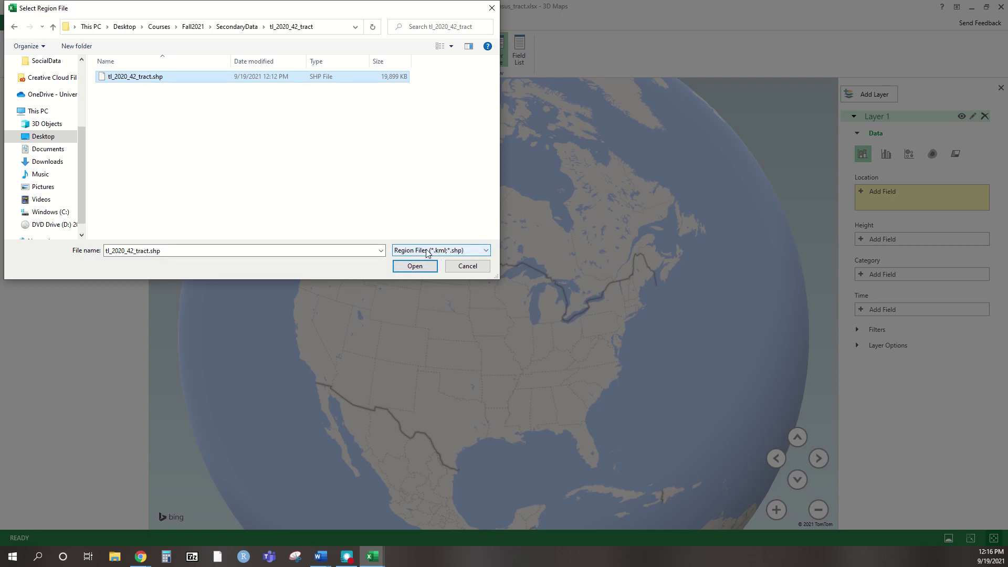
pyautogui.click(419, 266)
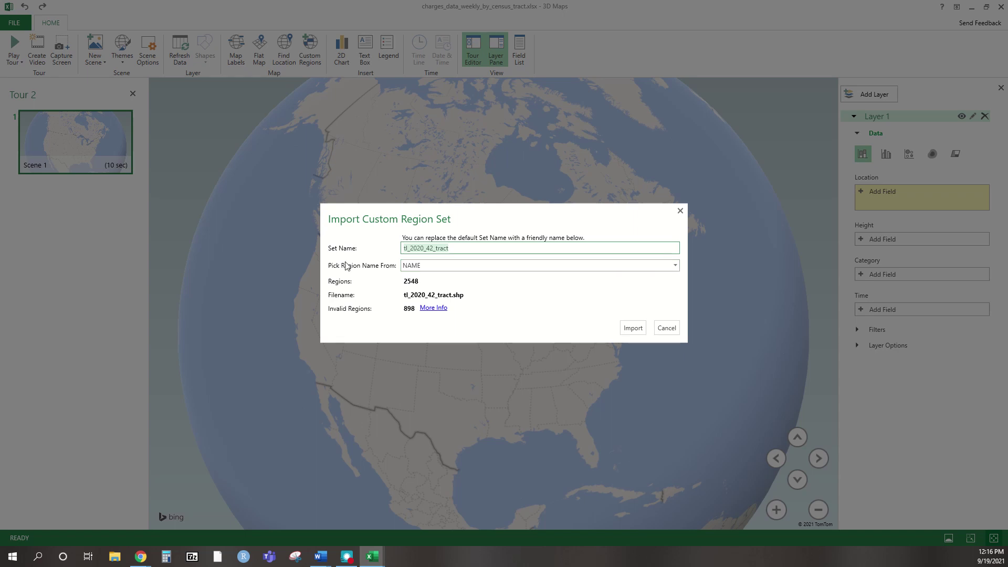
# Take the region names from GEOID and import the tl_2020_42_tract custom region set
pyautogui.click(416, 266)
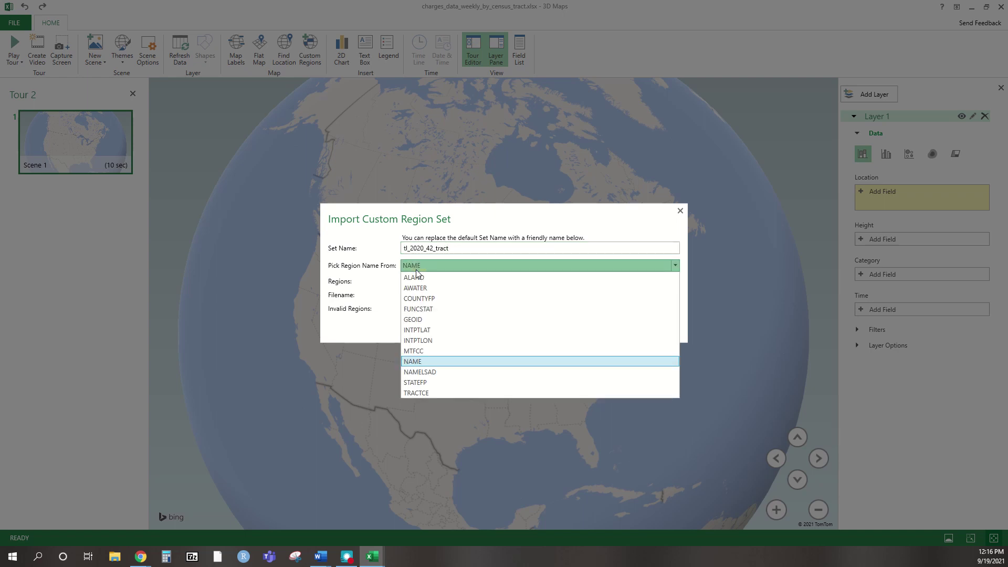
pyautogui.click(425, 320)
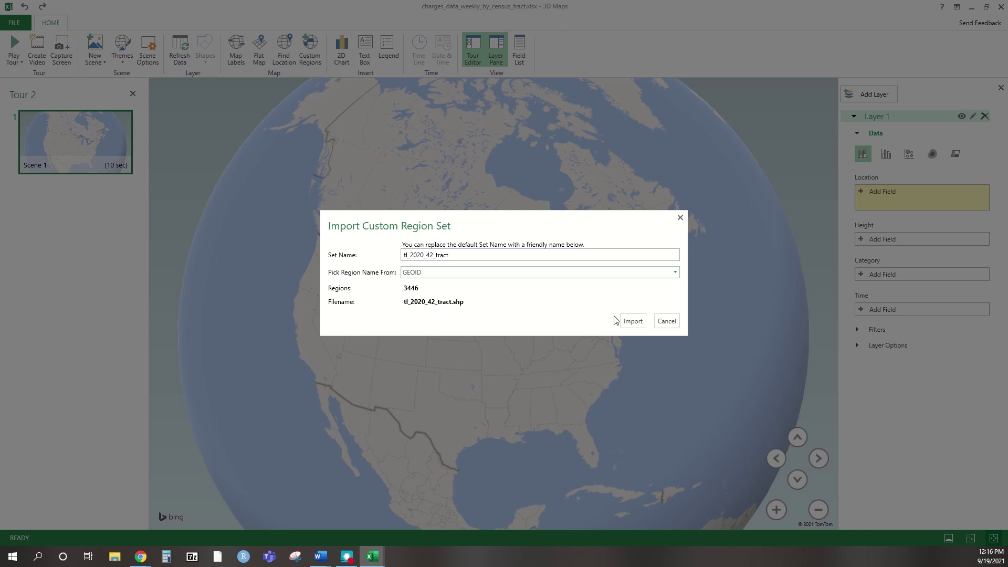
pyautogui.click(631, 321)
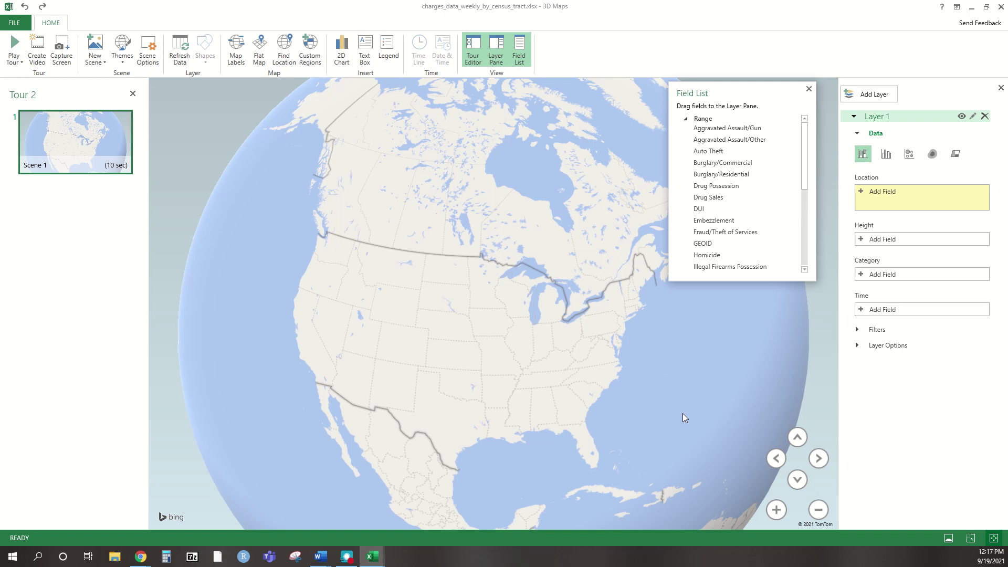
# Add GEOID as Layer 1's location field and set its type to Custom Region (.kml, .shp)
pyautogui.click(862, 192)
pyautogui.scroll(-1, 899, 241)
pyautogui.scroll(-3, 899, 241)
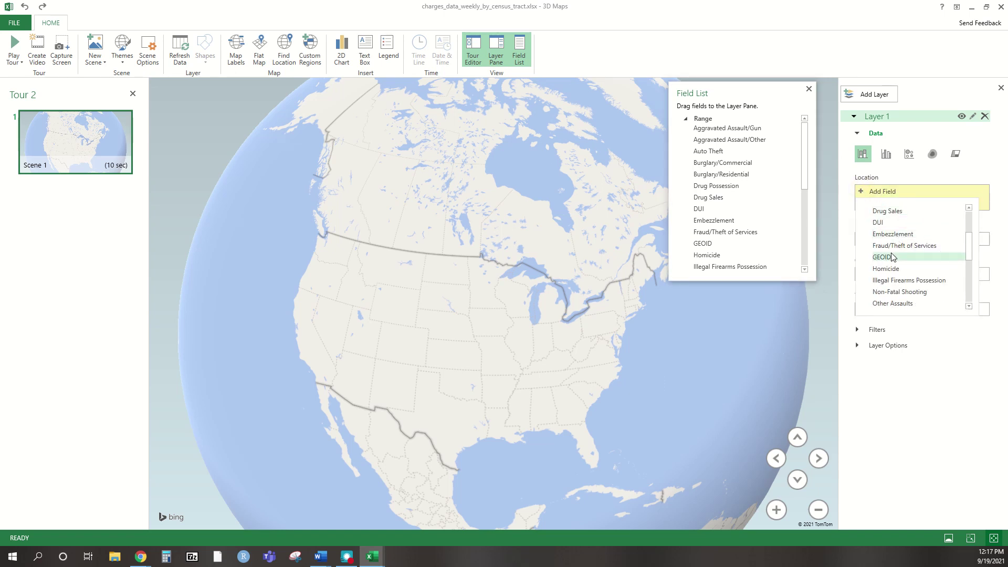
pyautogui.click(890, 256)
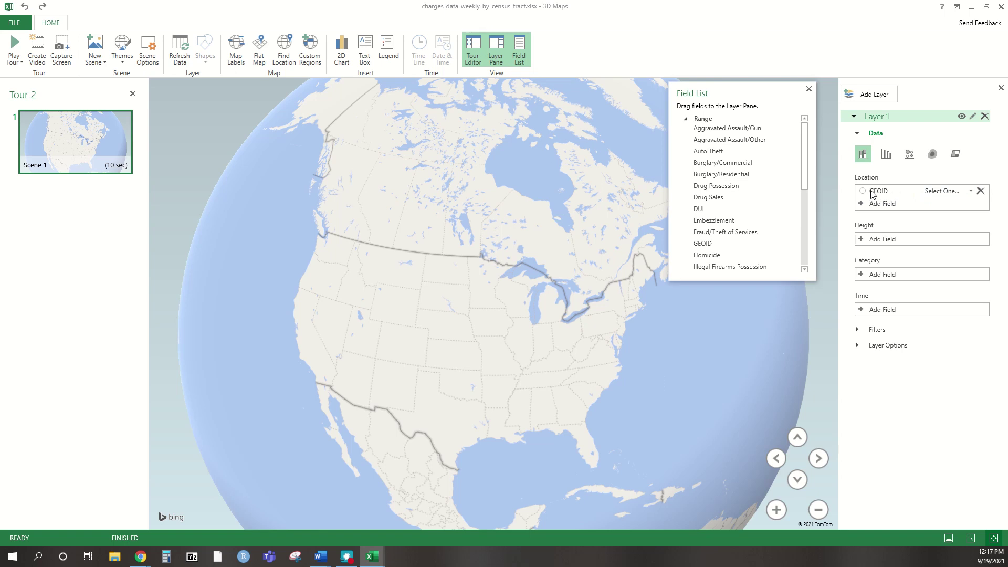
pyautogui.click(970, 192)
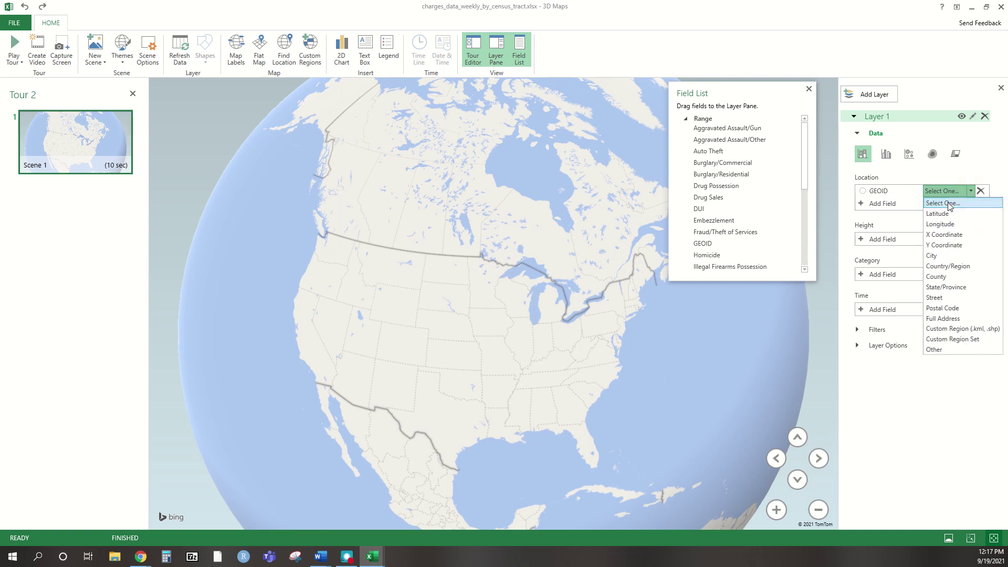
pyautogui.click(952, 328)
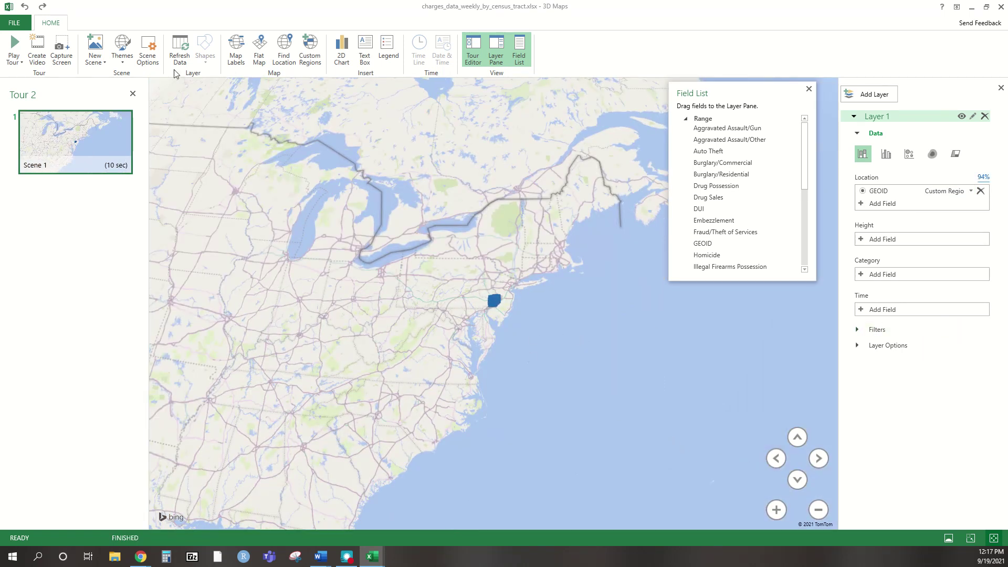
# Show the scene as a flat map with map labels, framed on the Philadelphia tracts
pyautogui.click(257, 58)
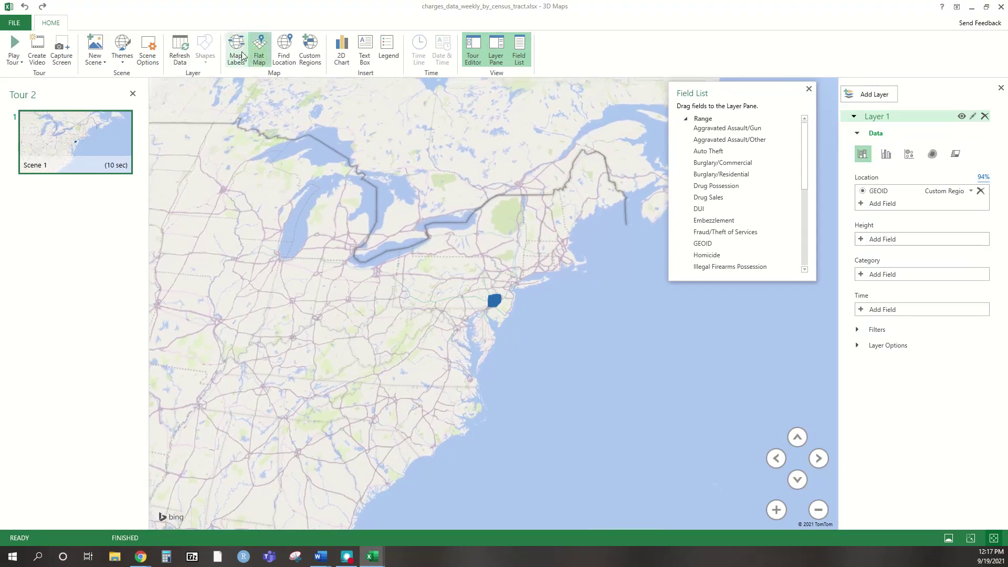
pyautogui.click(237, 56)
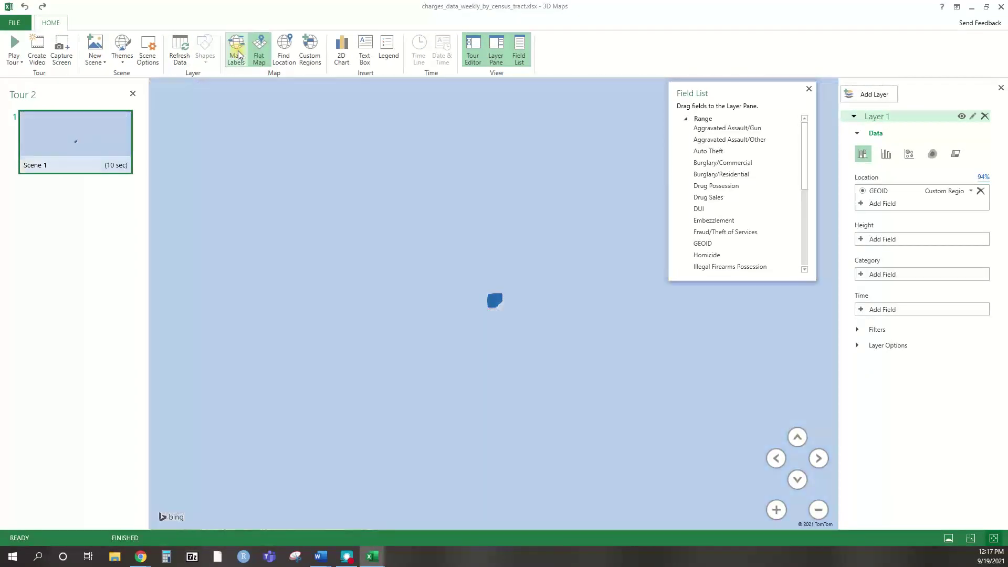
pyautogui.scroll(3, 492, 297)
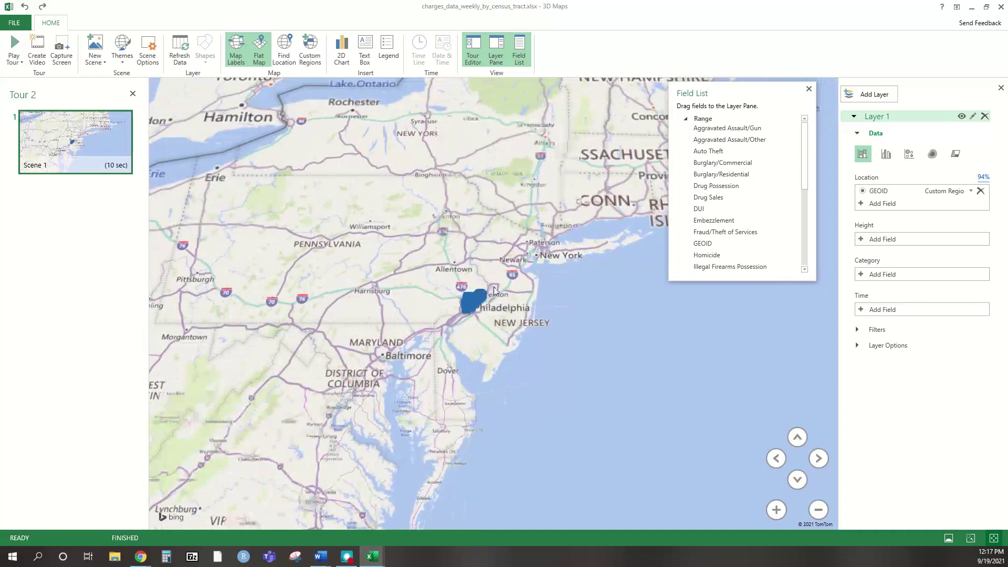
pyautogui.scroll(3, 593, 391)
pyautogui.scroll(3, 557, 390)
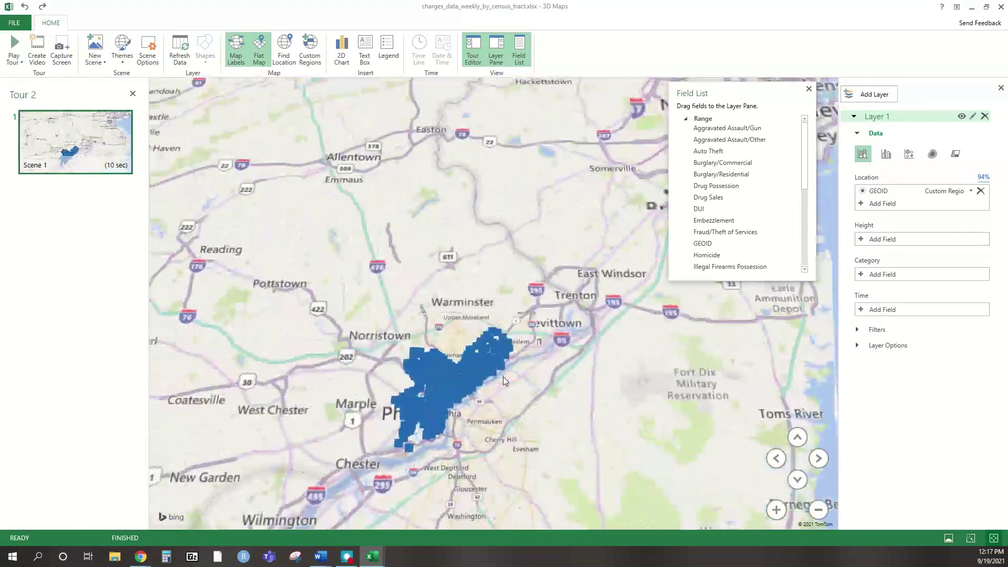
pyautogui.moveTo(540, 401); pyautogui.dragTo(602, 398)
pyautogui.scroll(2, 603, 398)
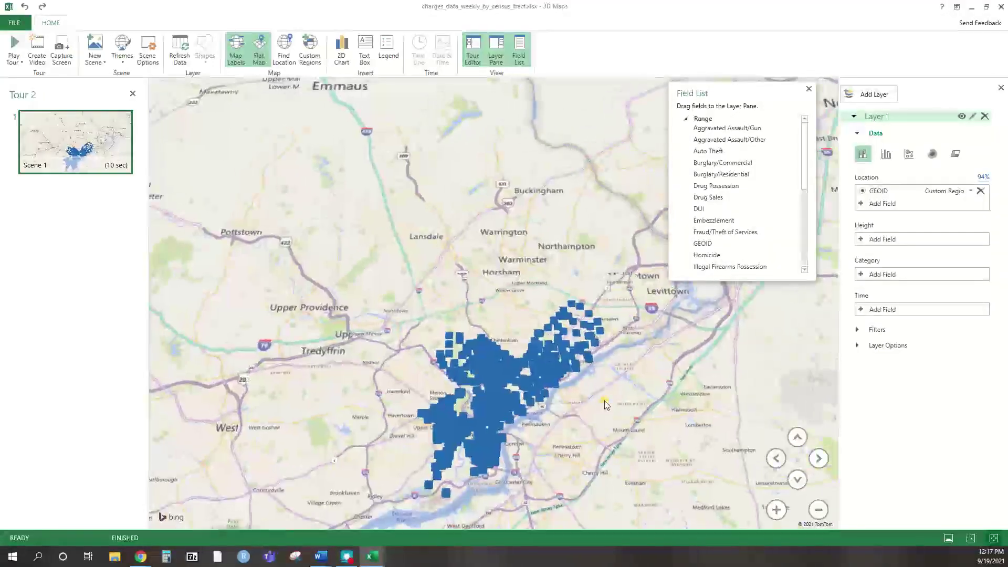
pyautogui.scroll(2, 600, 401)
pyautogui.moveTo(579, 426); pyautogui.dragTo(555, 333)
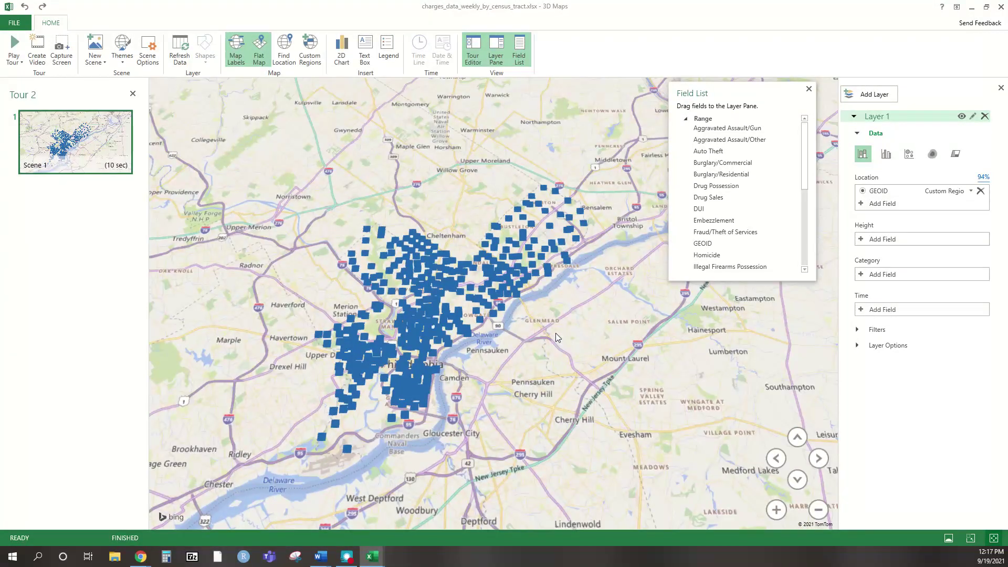
# Change Layer 1's visualization to Region so tracts are drawn as filled areas, and check individual tracts' GEOIDs
pyautogui.moveTo(527, 283)
pyautogui.click(956, 153)
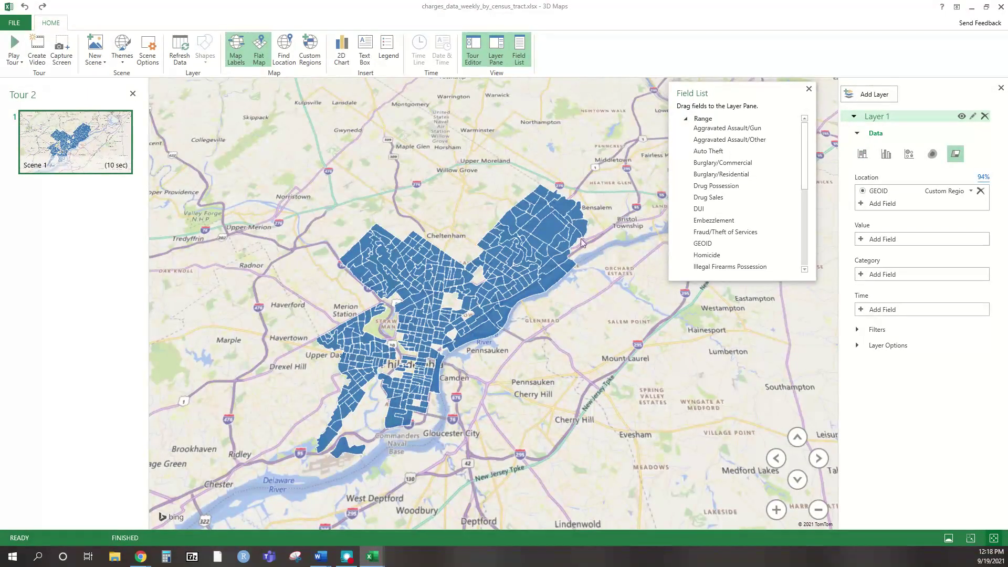
pyautogui.moveTo(369, 340)
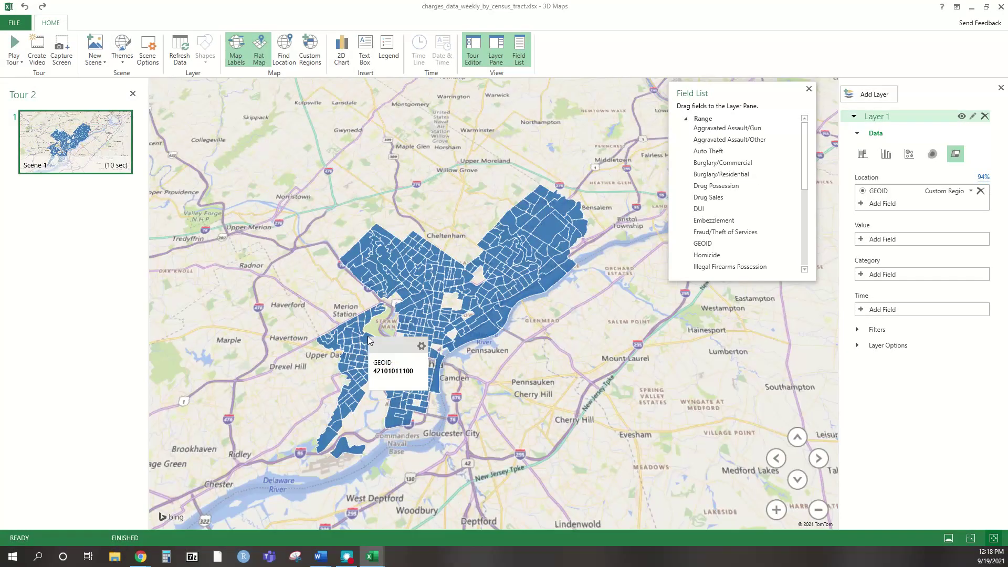
pyautogui.moveTo(438, 337)
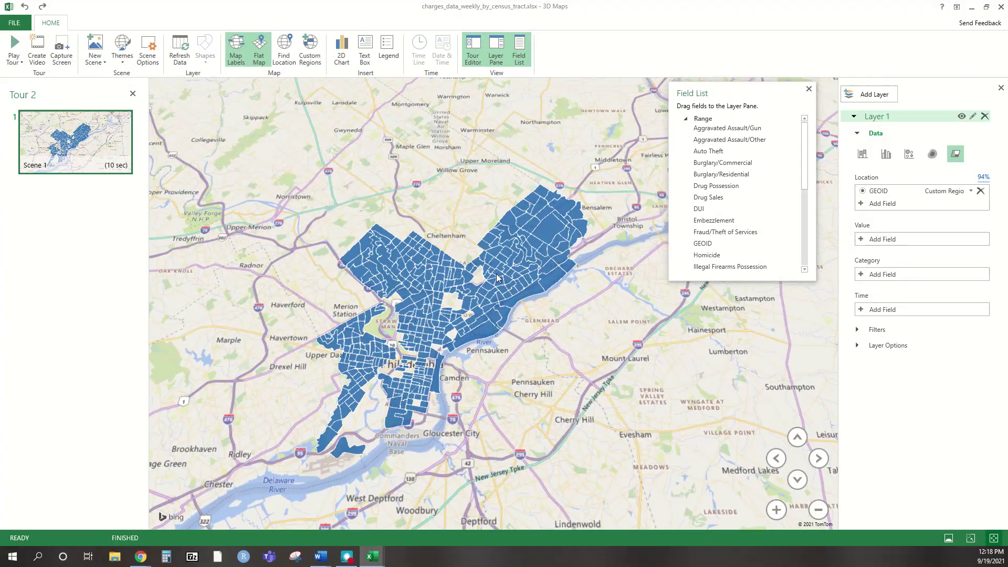
# Add Homicide as Layer 1's category field to color the tracts by homicide count, and look through the legend's classes
pyautogui.scroll(-5, 747, 192)
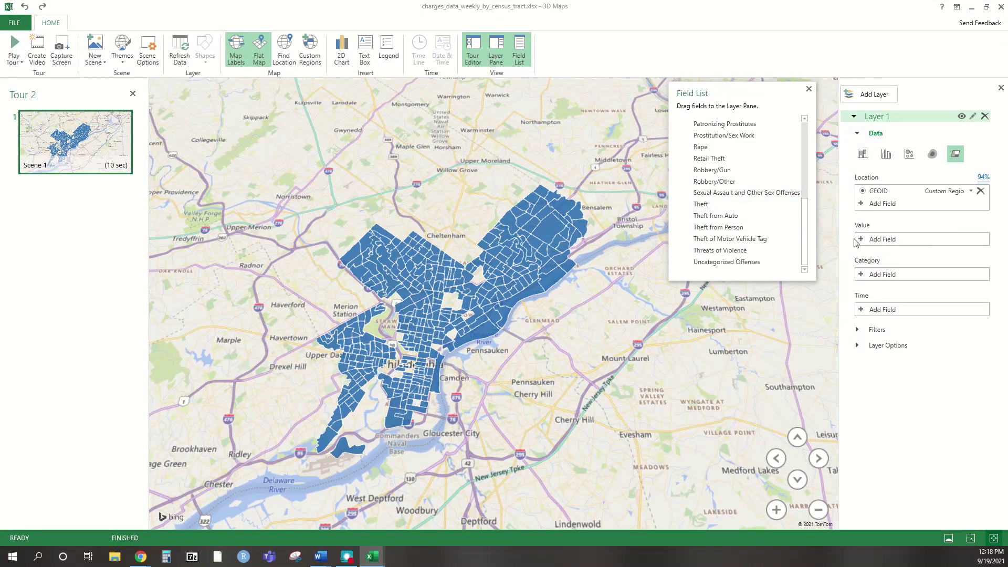
pyautogui.click(859, 275)
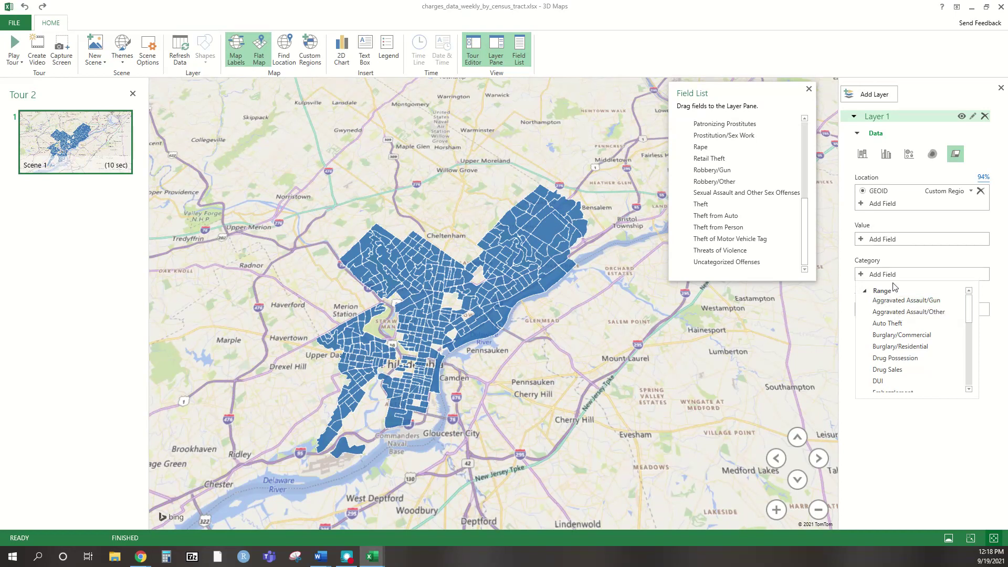
pyautogui.scroll(-1, 923, 336)
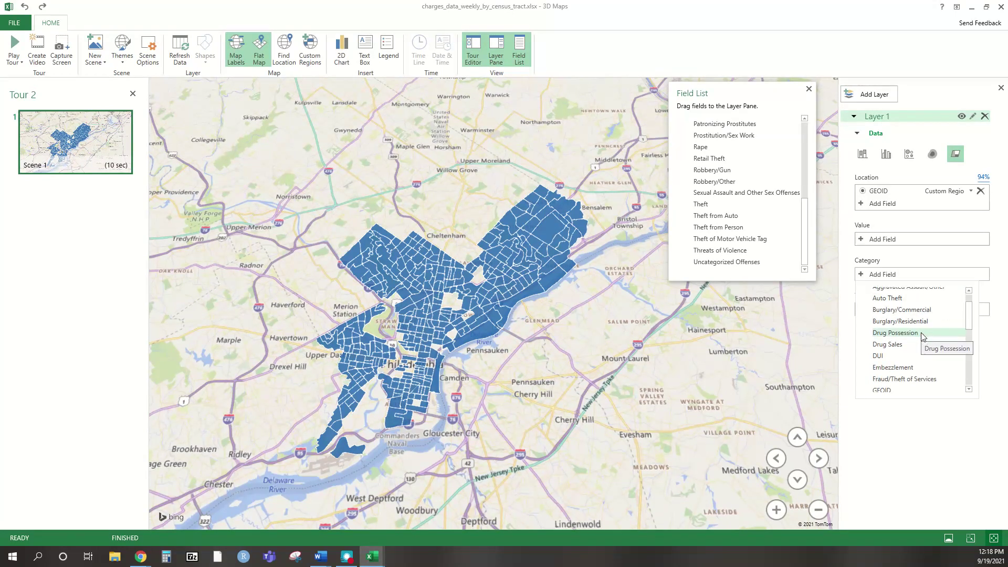
pyautogui.scroll(-1, 922, 336)
pyautogui.click(902, 377)
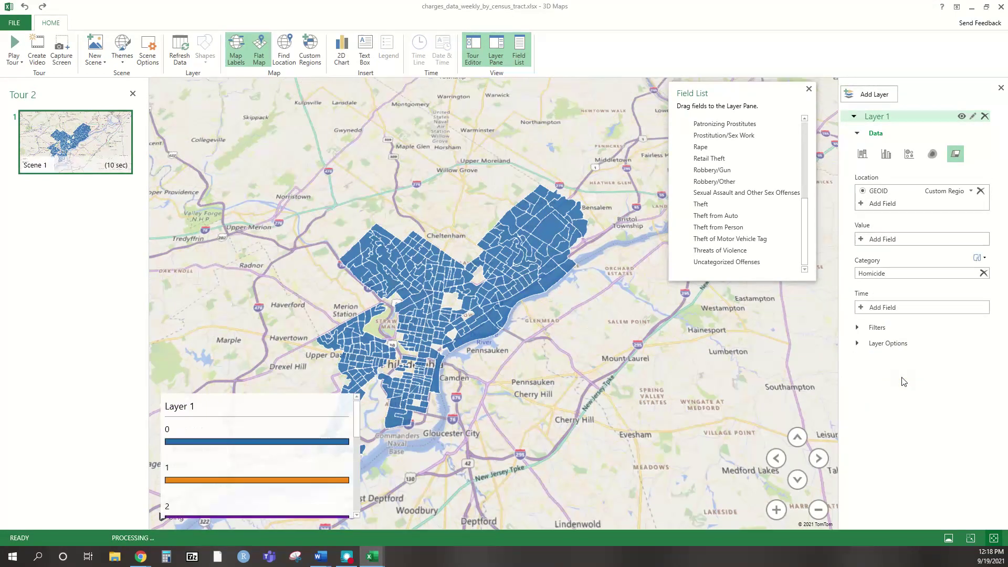
pyautogui.click(243, 435)
pyautogui.scroll(-3, 244, 436)
pyautogui.scroll(-1, 242, 433)
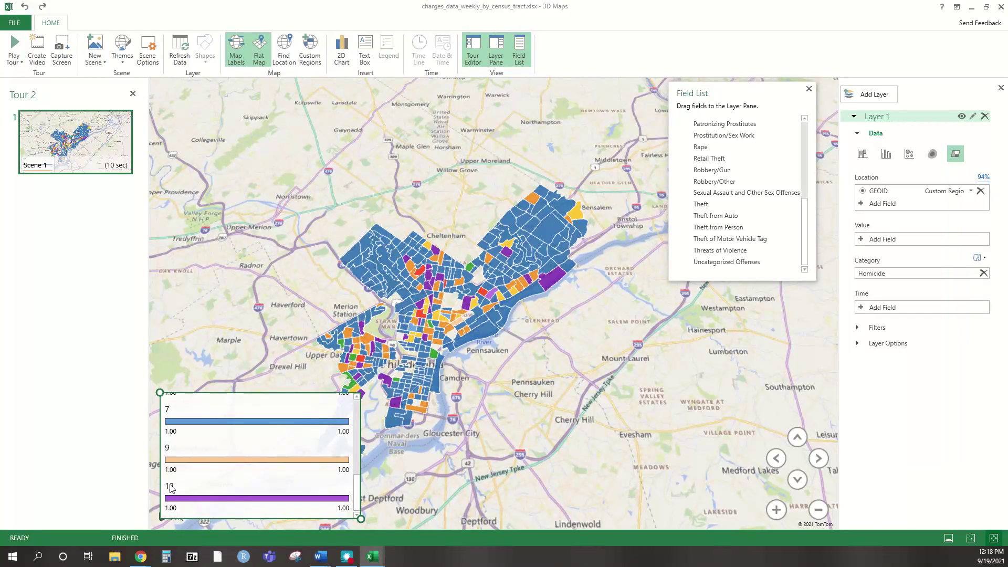
pyautogui.scroll(3, 172, 492)
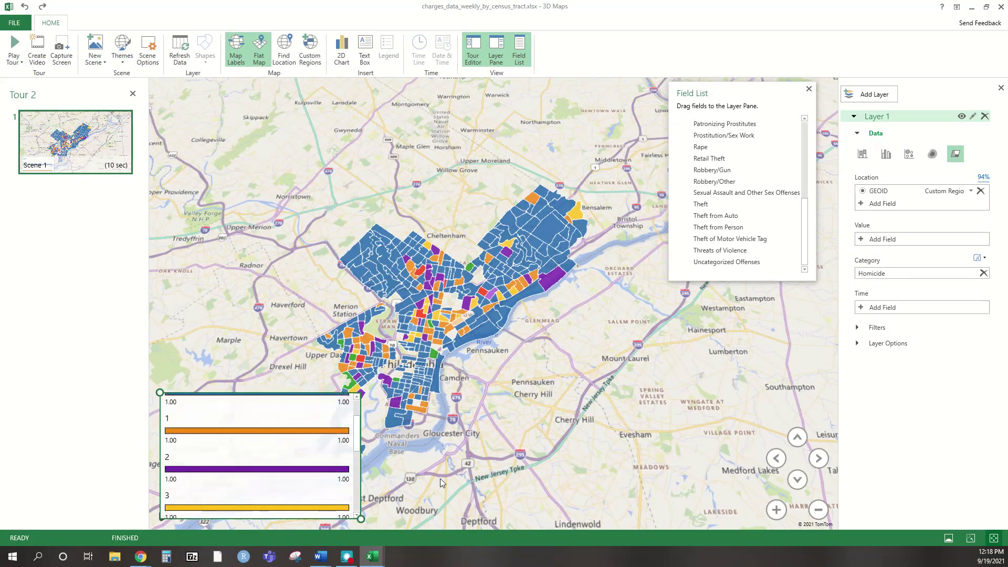
# In Layer 1's options, set the color of homicide category 13 to light green
pyautogui.click(857, 342)
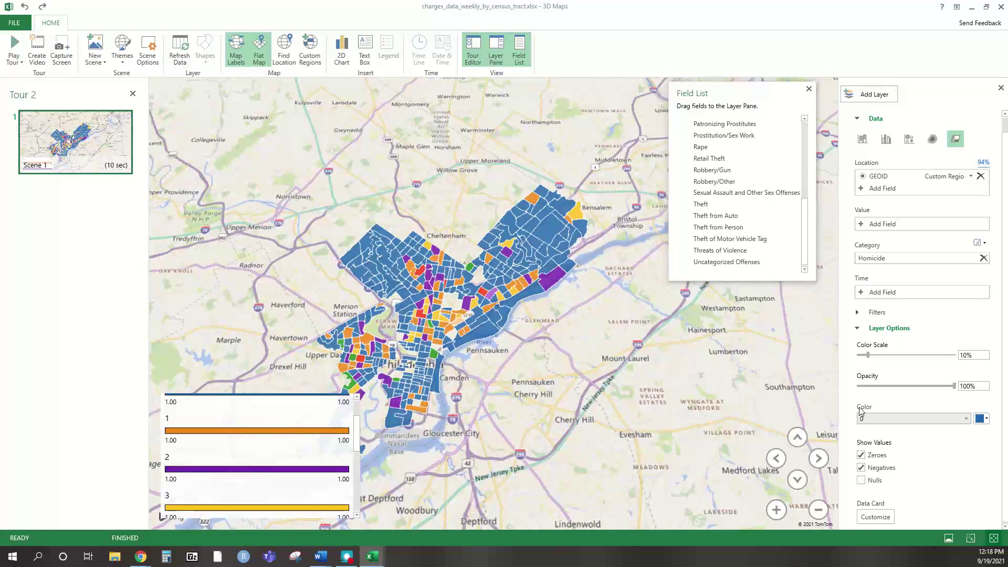
pyautogui.click(879, 421)
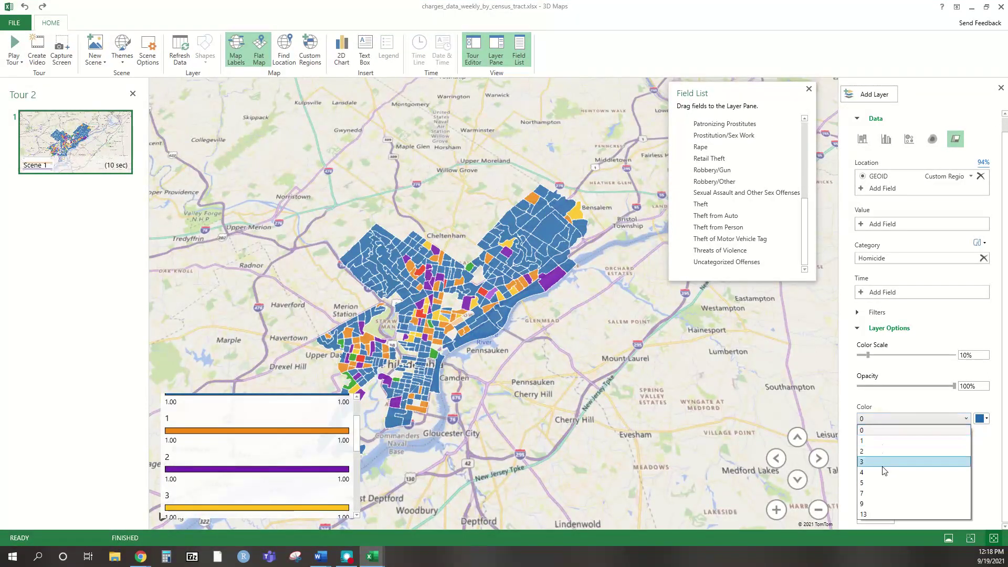
pyautogui.click(877, 513)
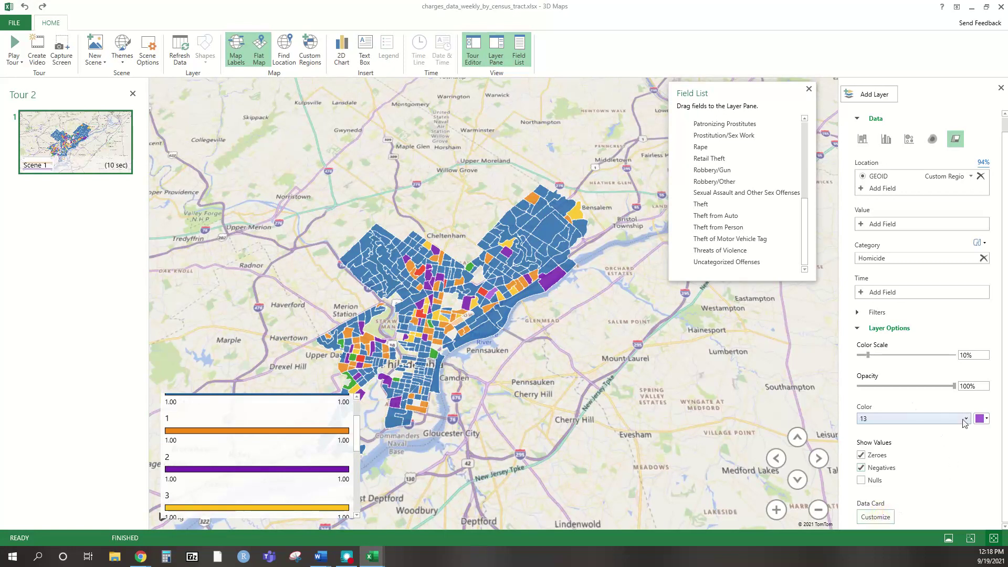
pyautogui.click(980, 418)
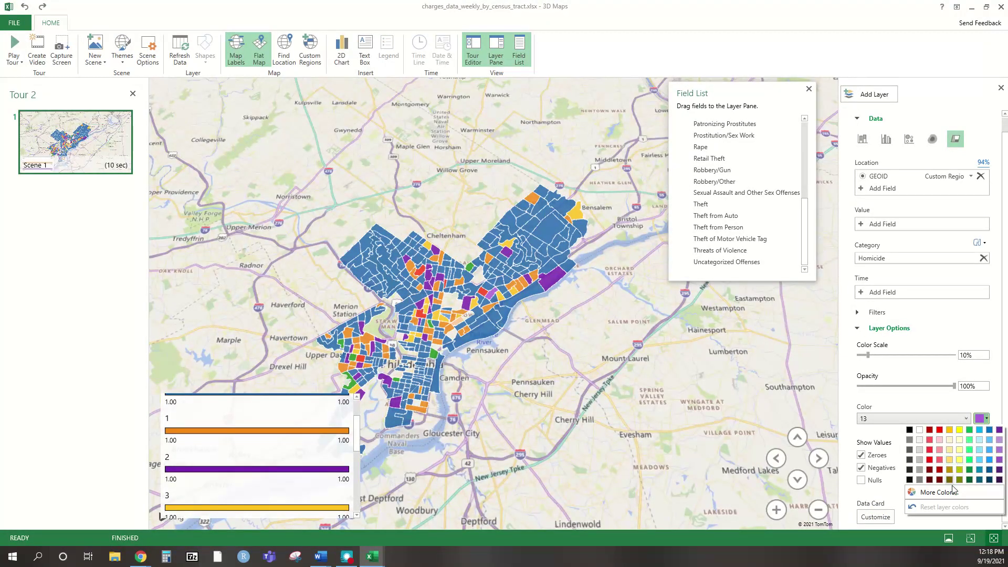
pyautogui.click(970, 439)
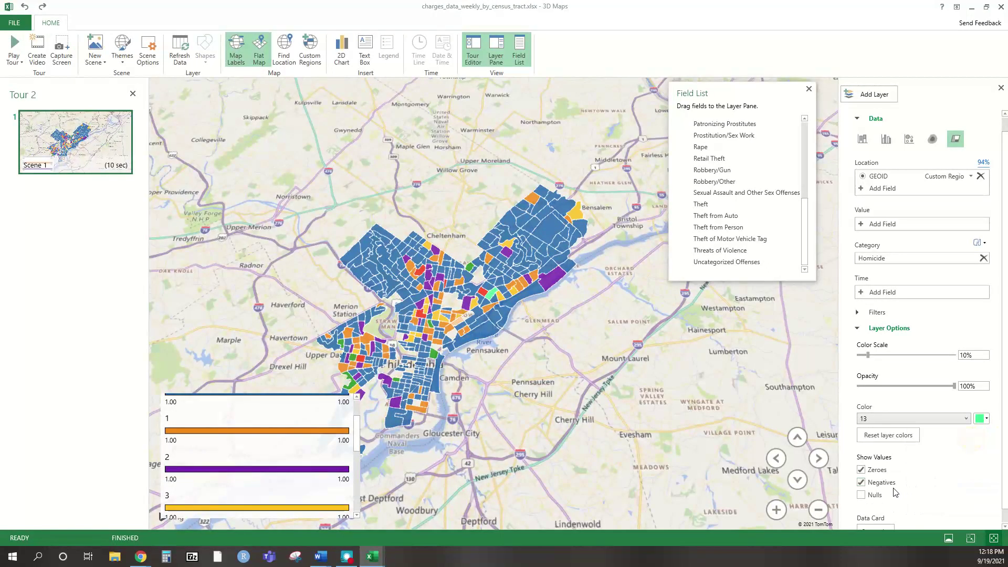
# Lower the layer's opacity to 24% and examine the streets and data card of the light green tract
pyautogui.click(490, 296)
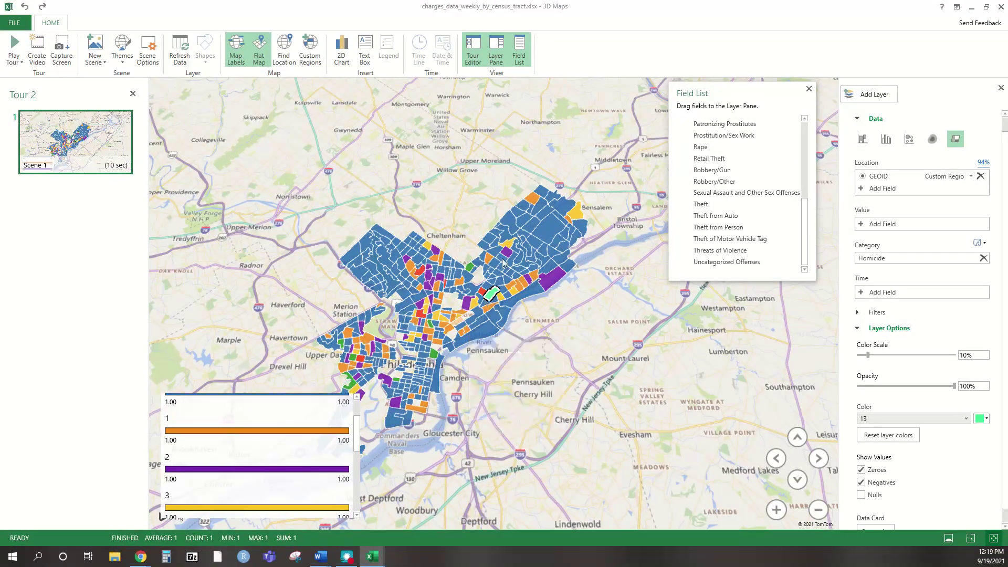
pyautogui.scroll(5, 491, 294)
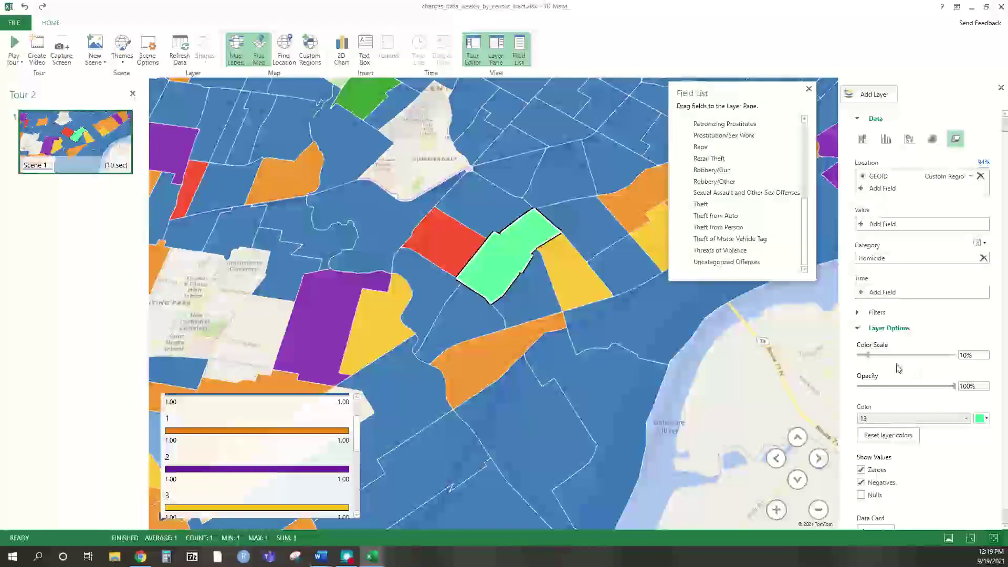
pyautogui.moveTo(954, 386); pyautogui.dragTo(880, 386)
pyautogui.scroll(5, 556, 289)
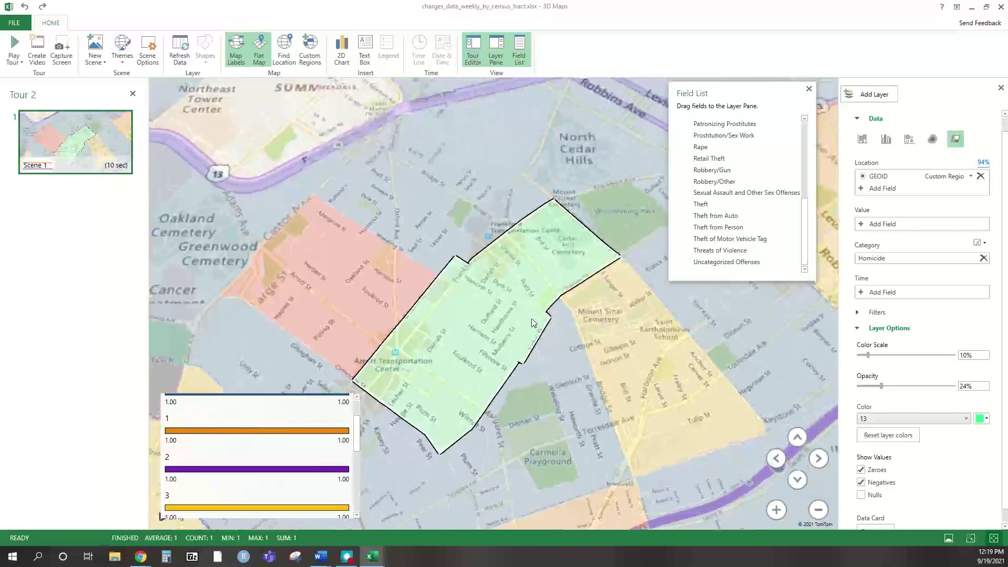
pyautogui.moveTo(536, 333)
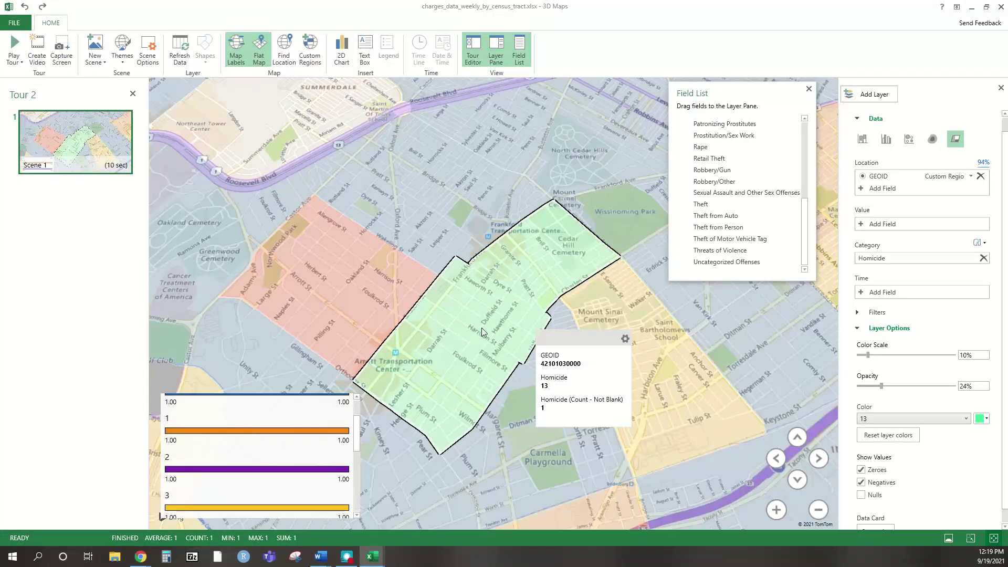
pyautogui.moveTo(436, 348)
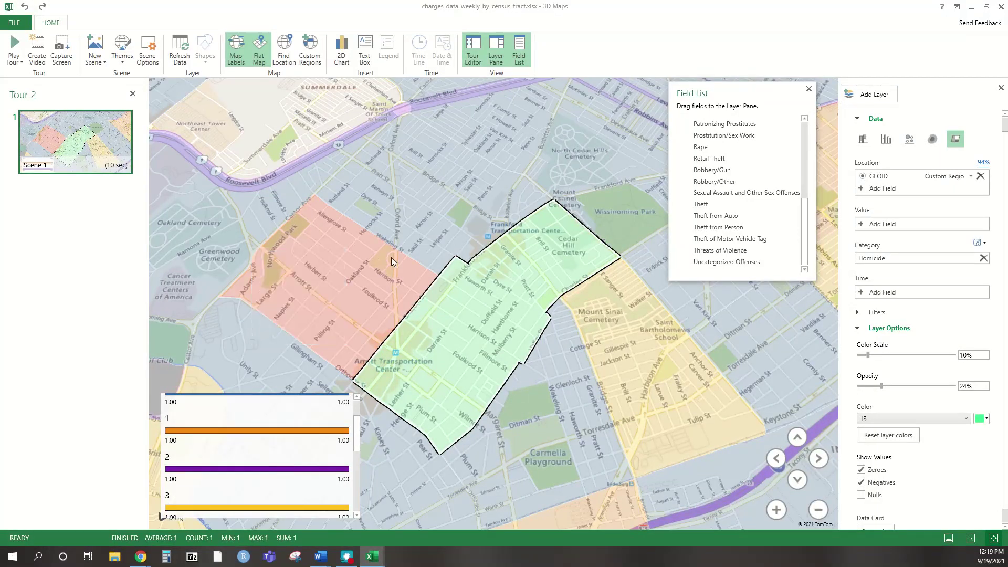
pyautogui.moveTo(430, 367)
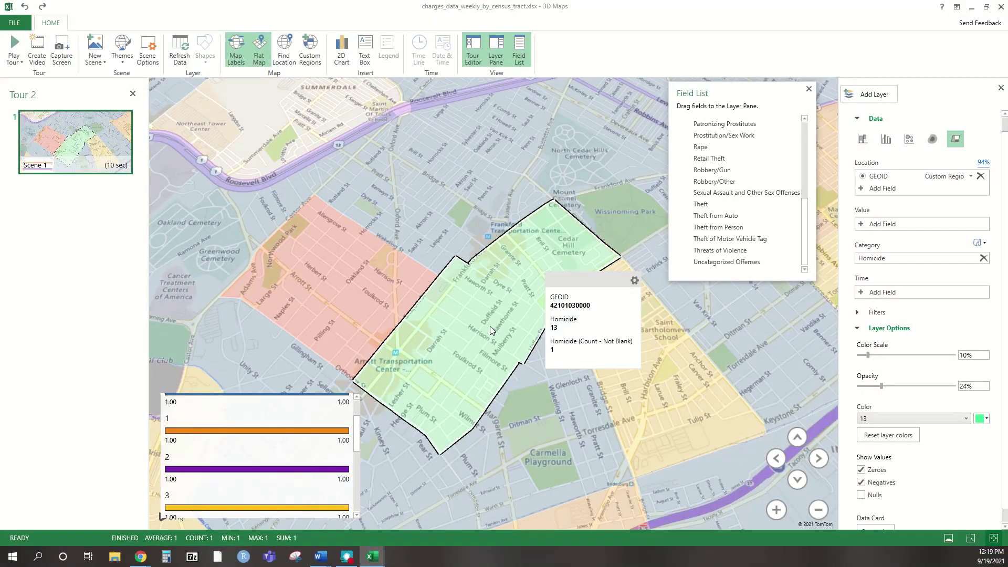
pyautogui.scroll(-5, 491, 322)
pyautogui.scroll(-5, 491, 322)
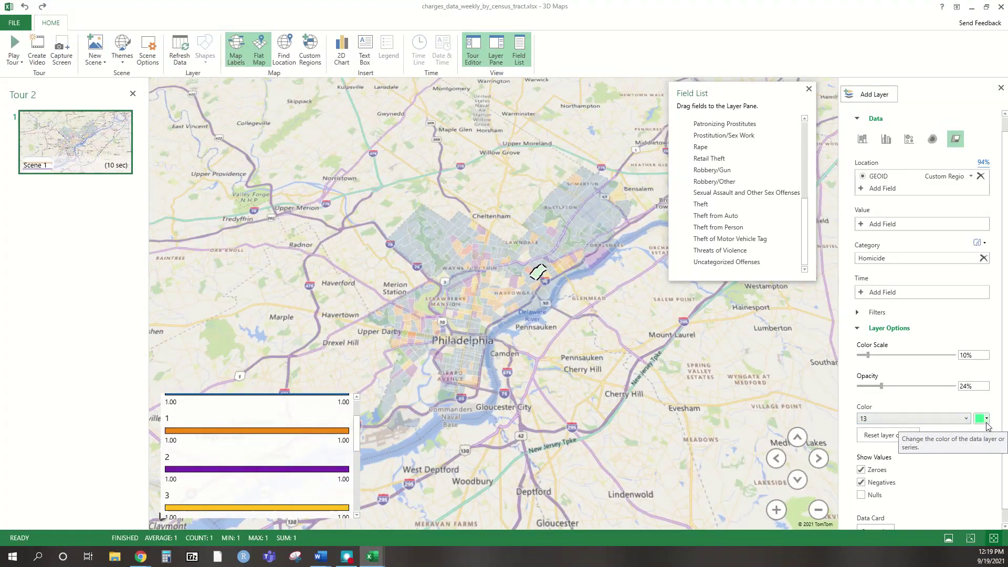
# Set the layer's opacity to 71% and close the field list
pyautogui.moveTo(888, 387); pyautogui.dragTo(930, 387)
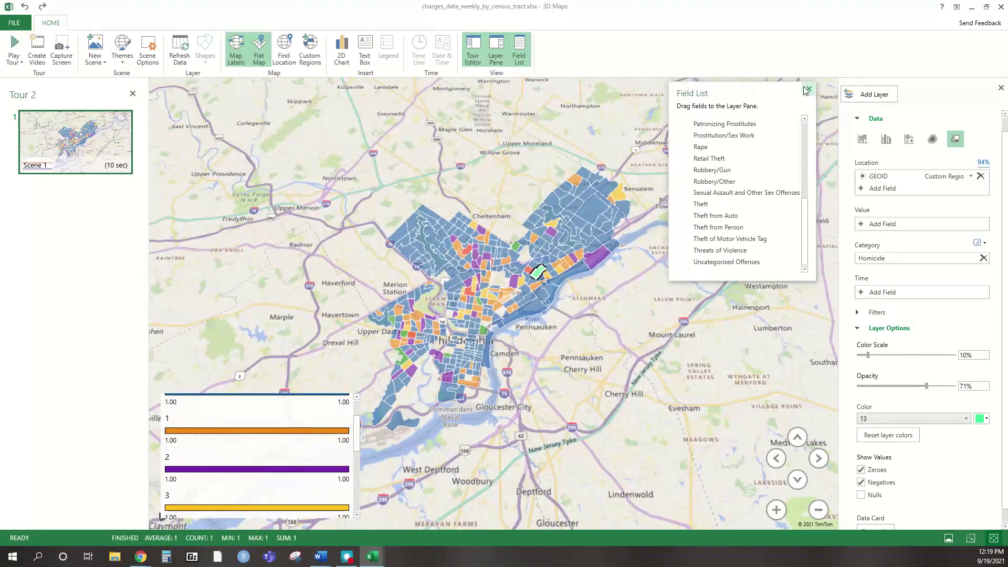
pyautogui.scroll(5, 755, 210)
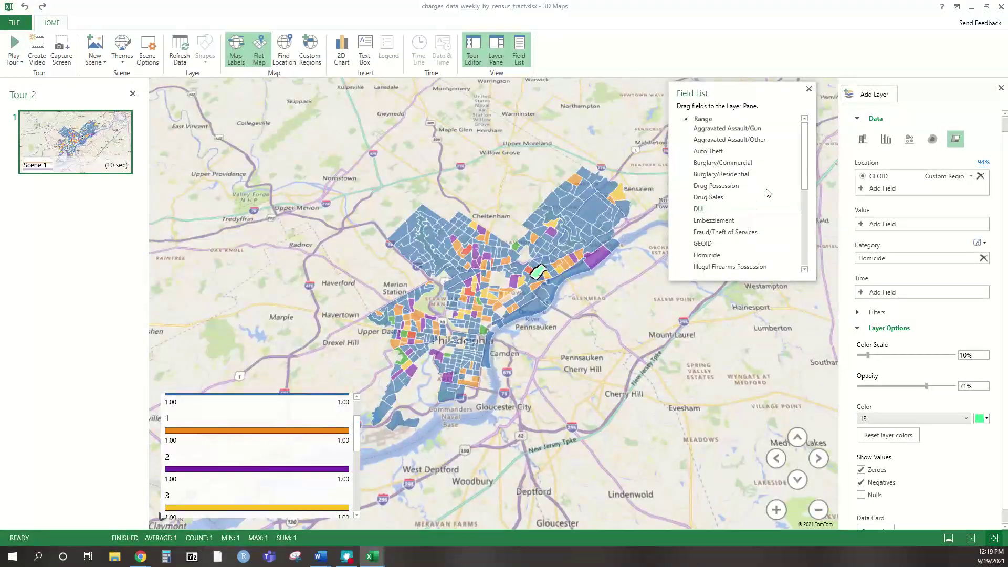
pyautogui.click(809, 89)
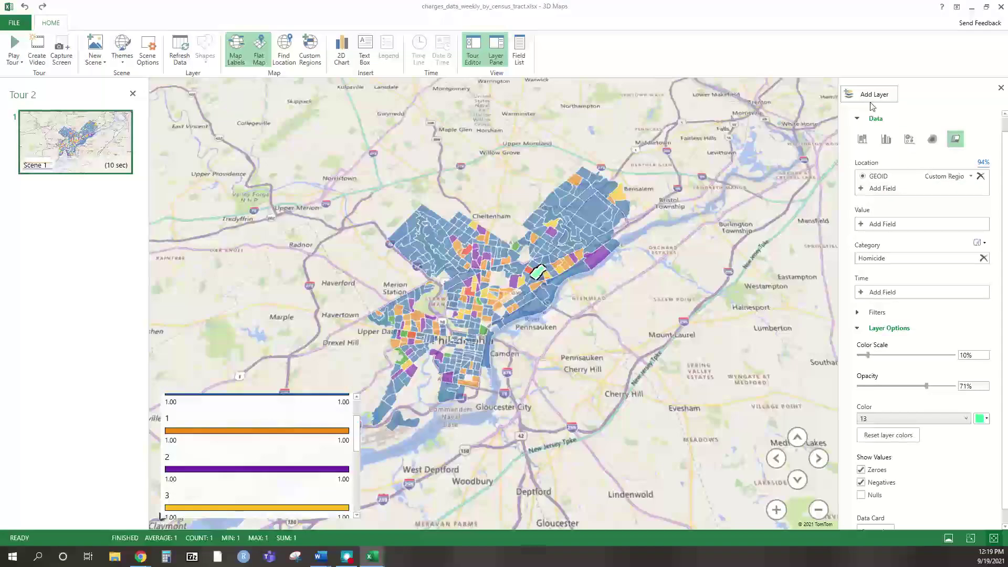
pyautogui.scroll(1, 882, 121)
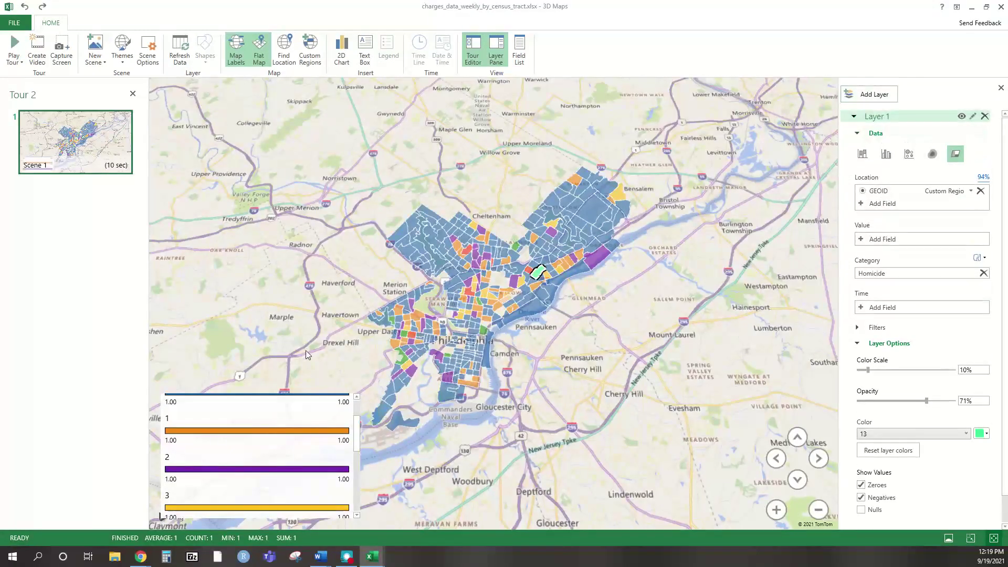
# Rename Layer 1 as Legend
pyautogui.doubleClick(883, 116)
pyautogui.hotkey('ctrl', 'a')
pyautogui.write('Legend')
pyautogui.press('Return')
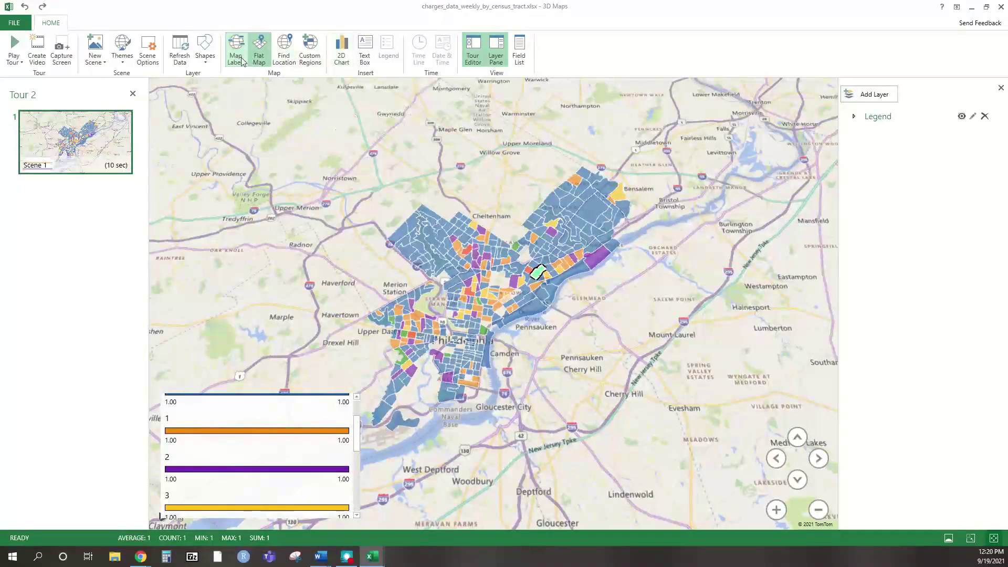
# Apply the light gray map theme with the multicolor palette, and frame the Philadelphia tracts with the legend at its start
pyautogui.click(119, 67)
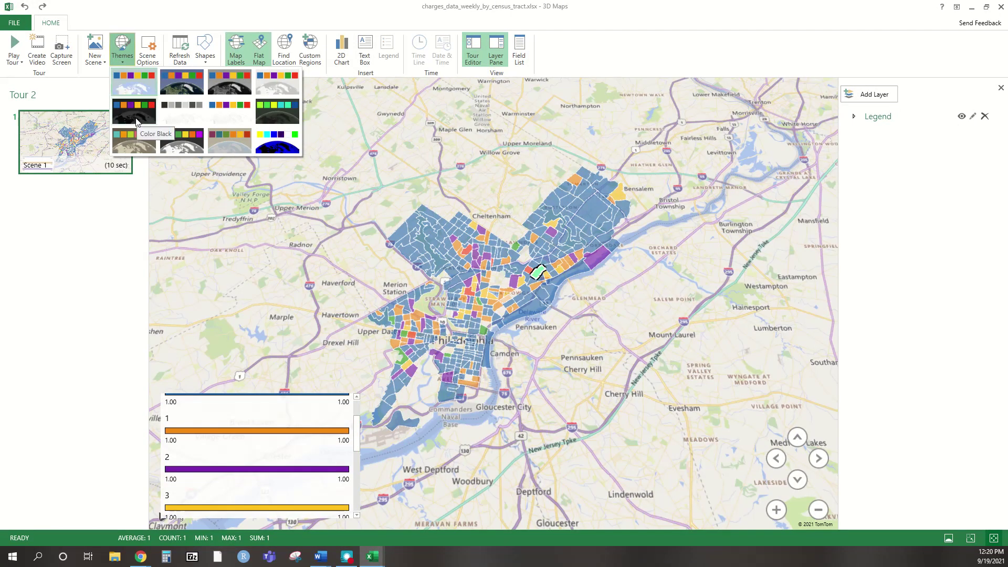
pyautogui.click(281, 91)
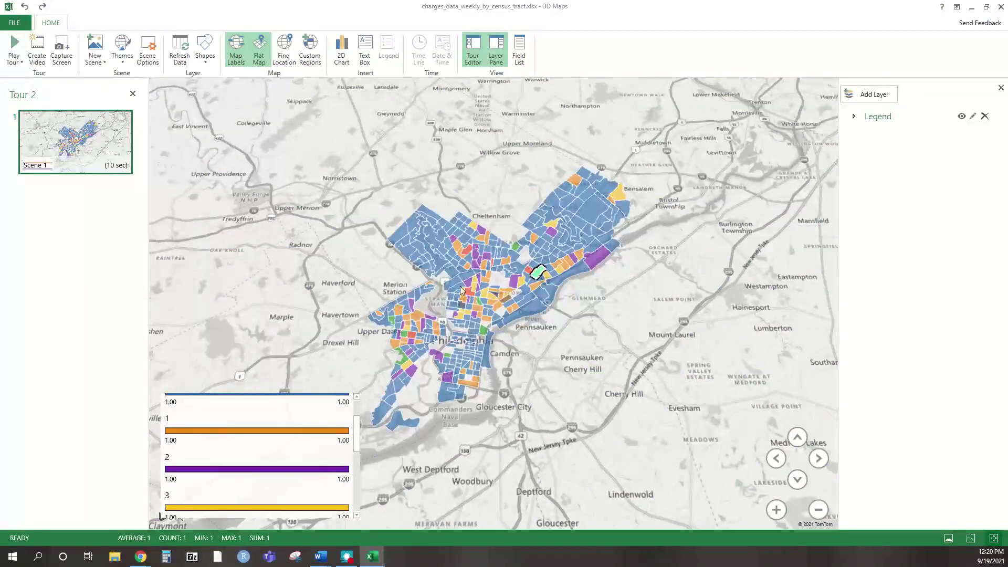
pyautogui.scroll(5, 397, 212)
pyautogui.click(795, 437)
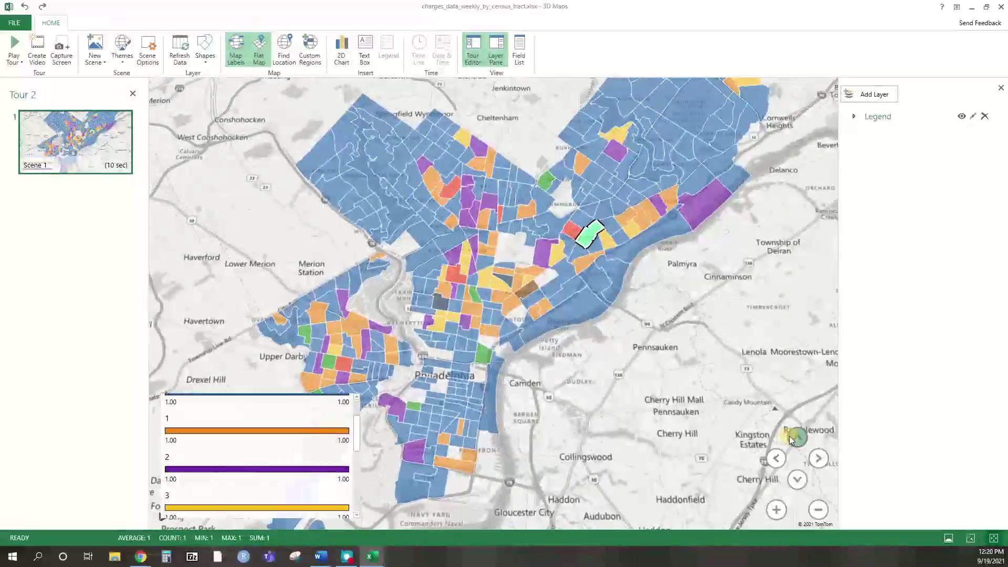
pyautogui.moveTo(532, 281); pyautogui.dragTo(580, 325)
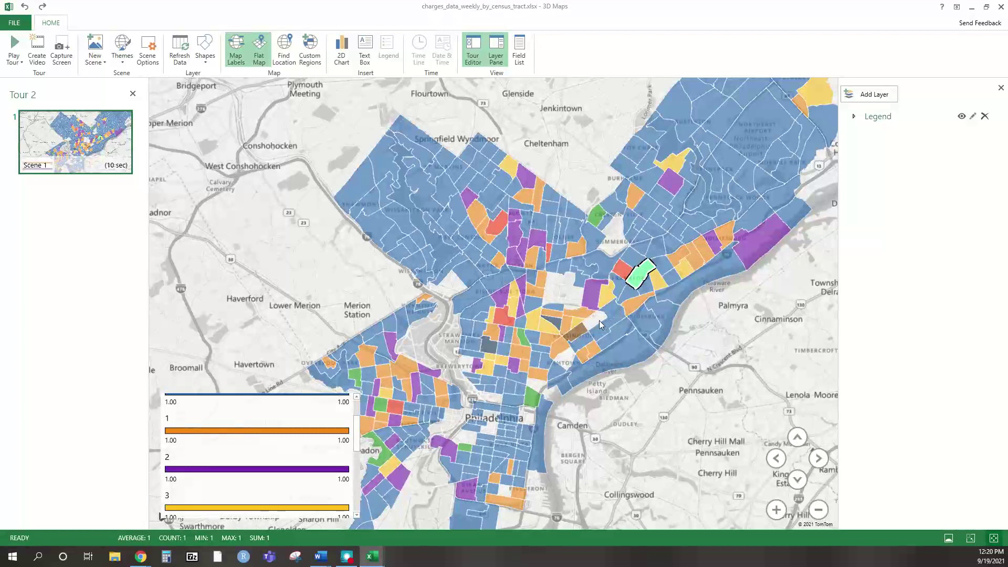
pyautogui.scroll(2, 289, 449)
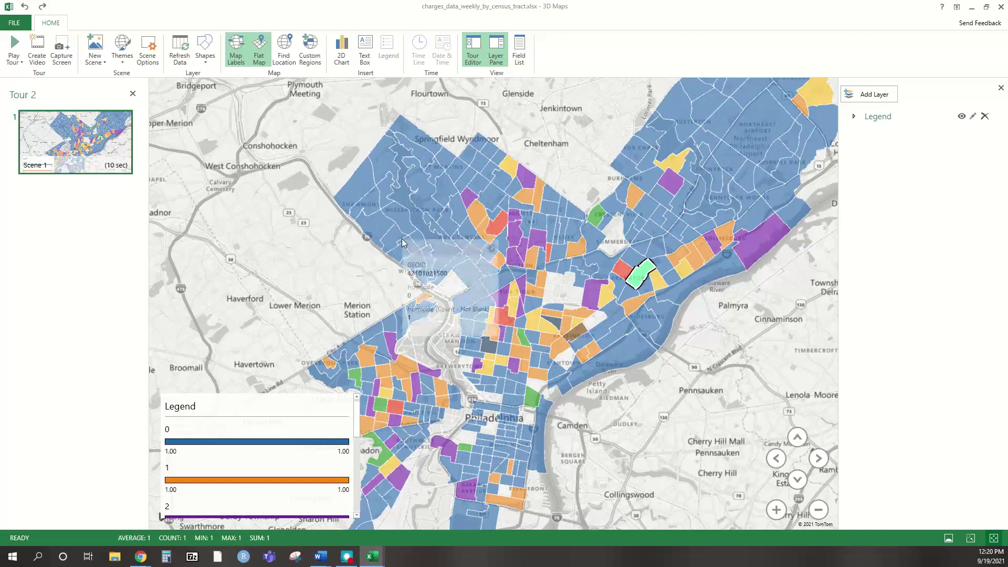
# Examine the GEOID and homicide data cards of several tracts, including the red and blue ones next to the light green tract
pyautogui.moveTo(402, 224)
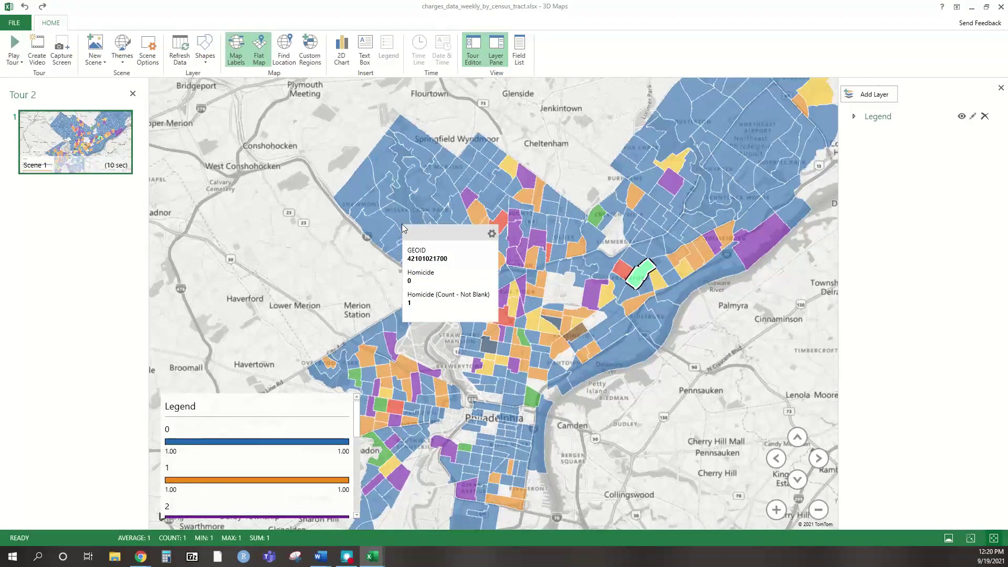
pyautogui.moveTo(644, 322); pyautogui.dragTo(538, 395)
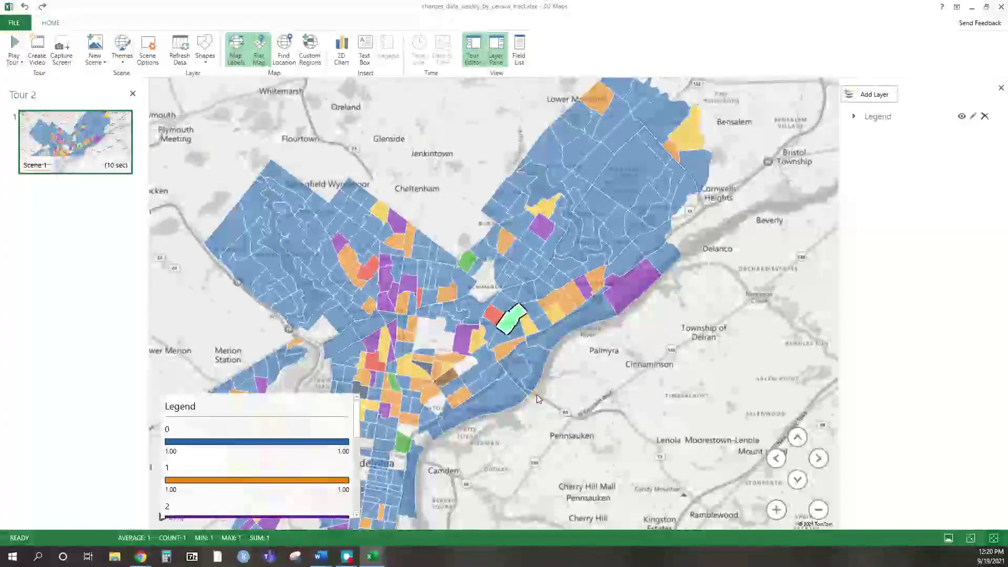
pyautogui.click(294, 503)
pyautogui.click(489, 455)
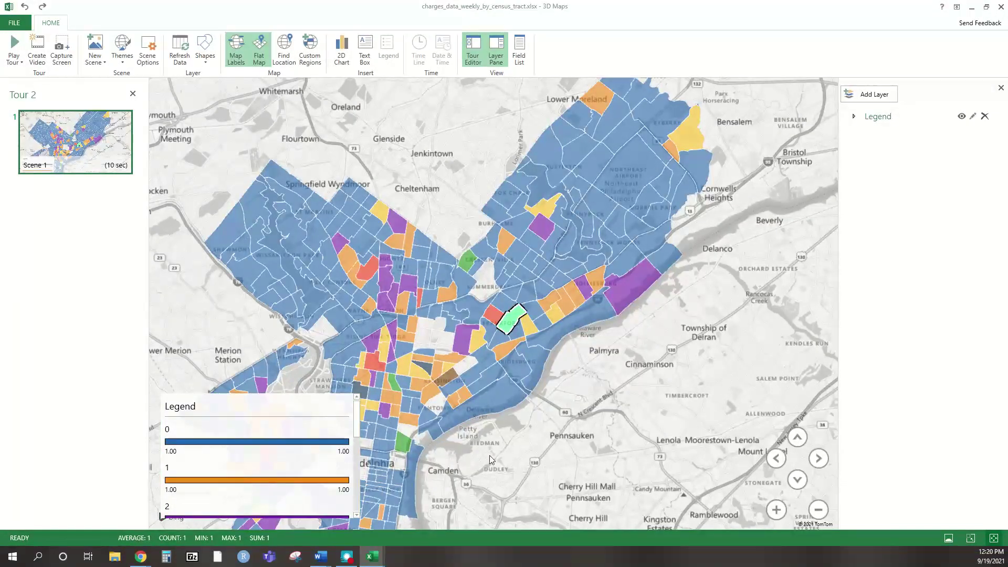
pyautogui.click(492, 314)
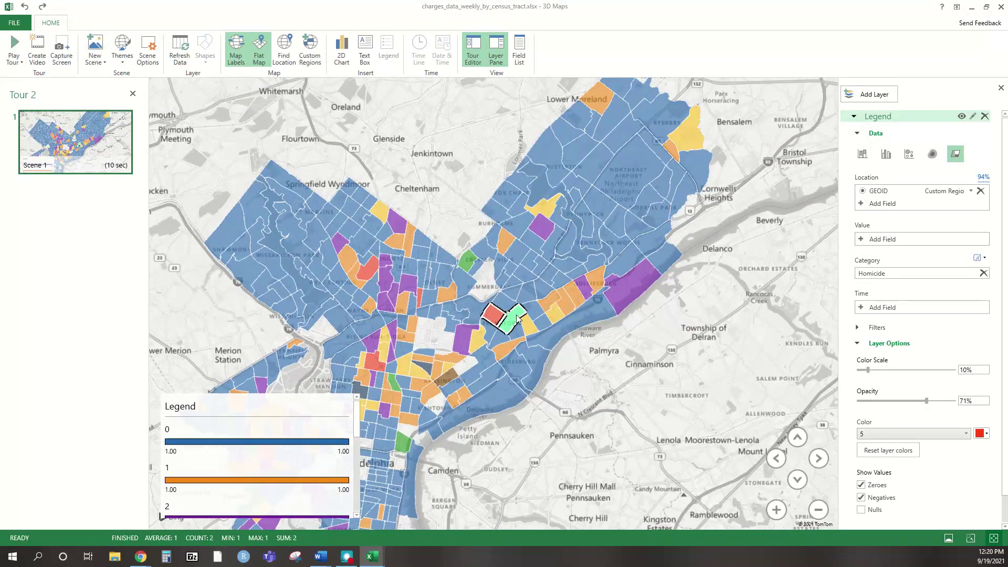
pyautogui.moveTo(493, 315)
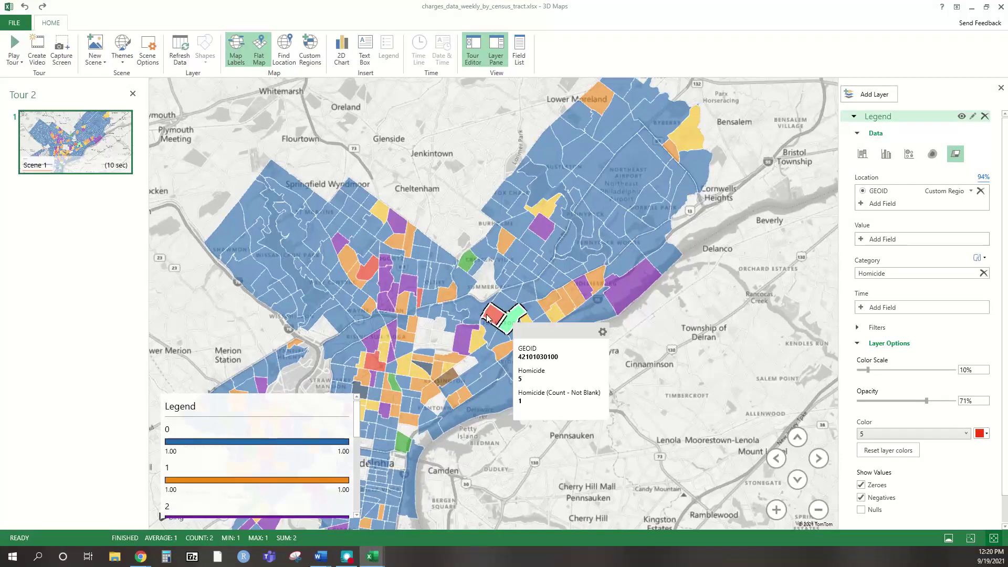
pyautogui.click(472, 307)
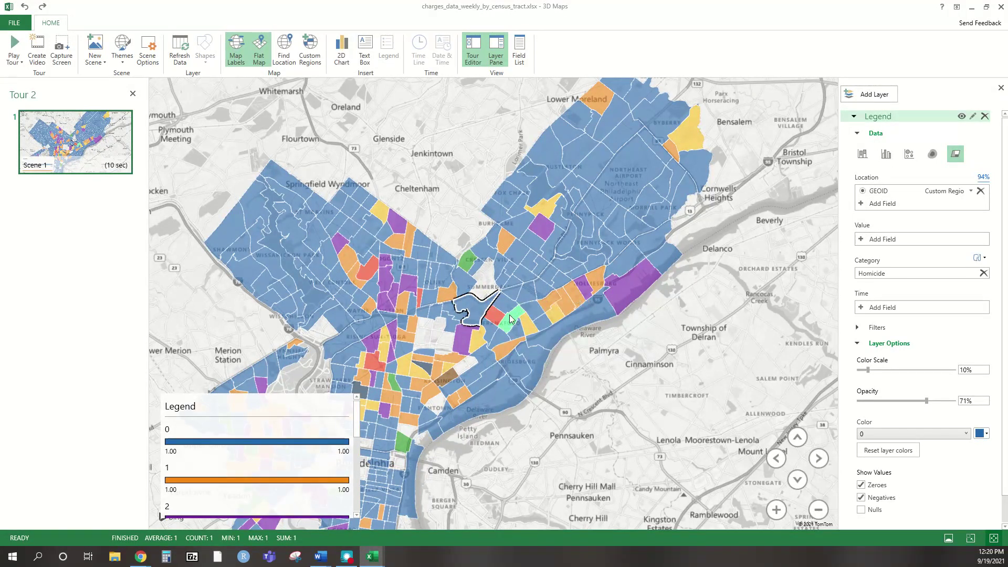
pyautogui.moveTo(514, 292)
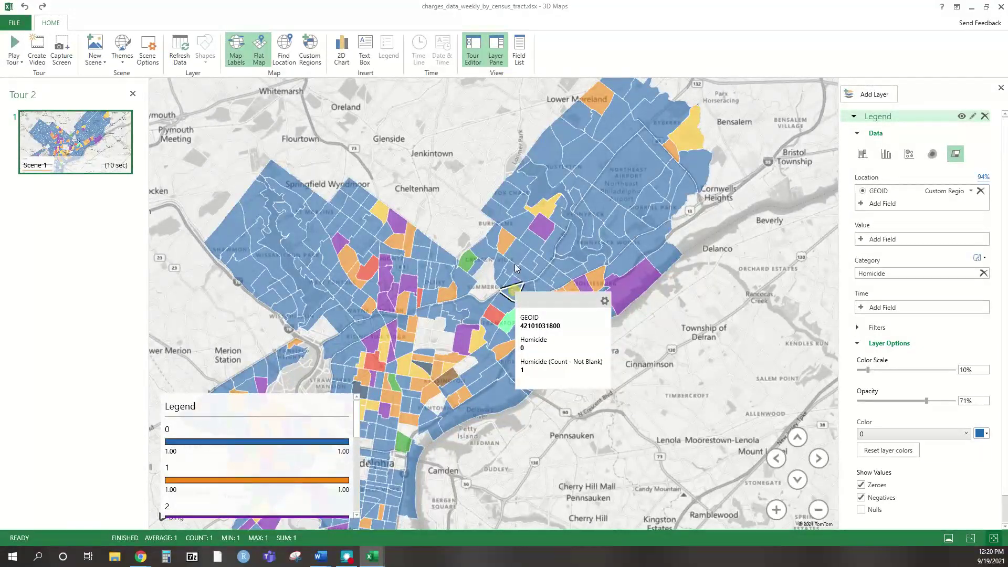
# Inspect two more blue tracts in northeast Philadelphia, including one just northwest of Northeast Philadelphia Airport
pyautogui.click(586, 212)
pyautogui.click(611, 158)
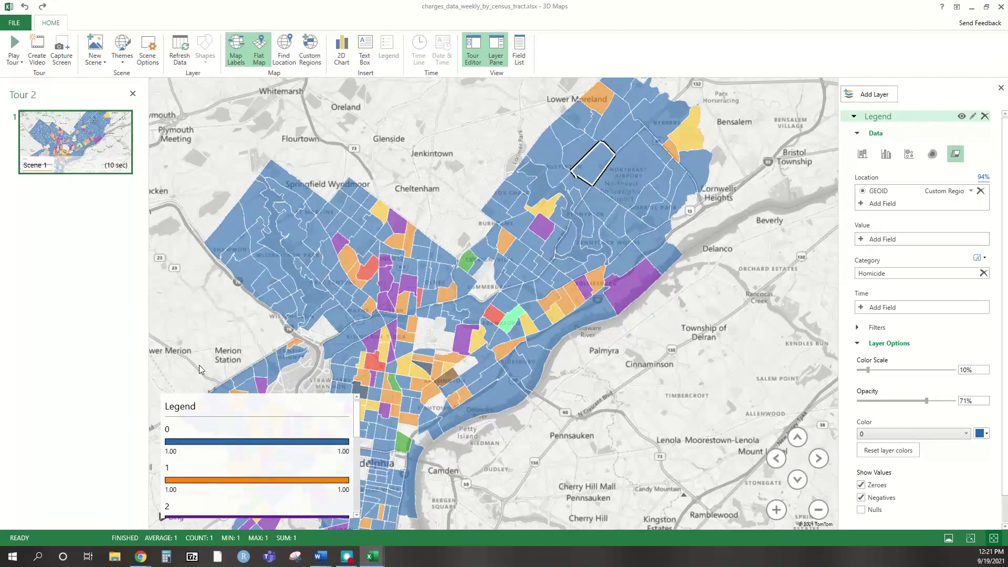
# Switch to the Excel workbook window and review the full list of Data Analysis tools without running any of them
pyautogui.moveTo(384, 562)
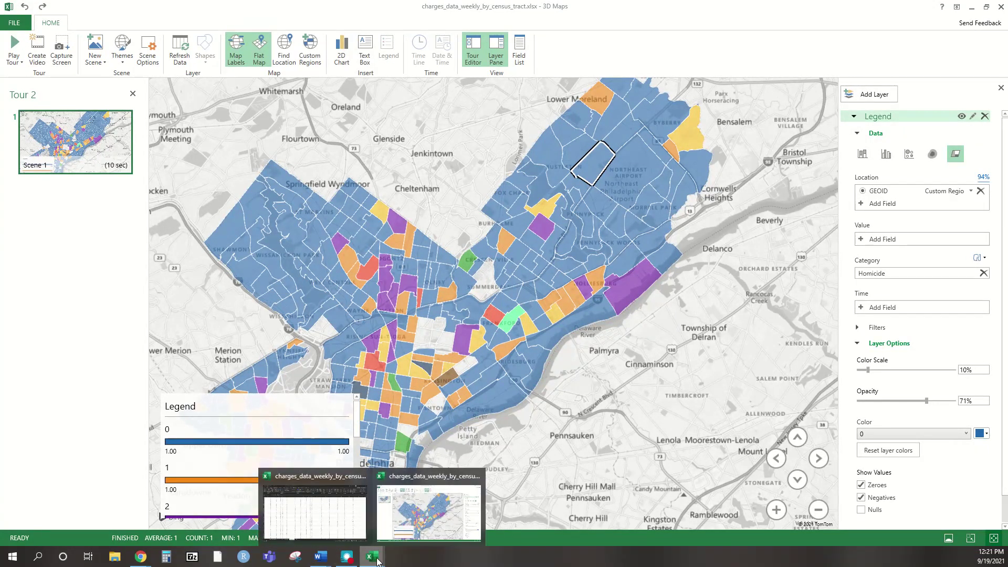
pyautogui.click(315, 504)
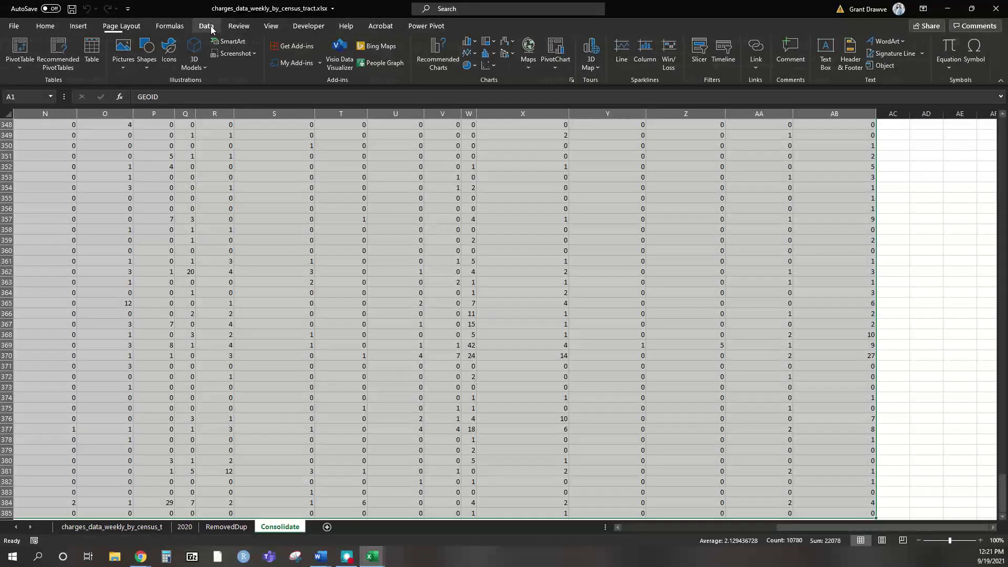
pyautogui.click(206, 26)
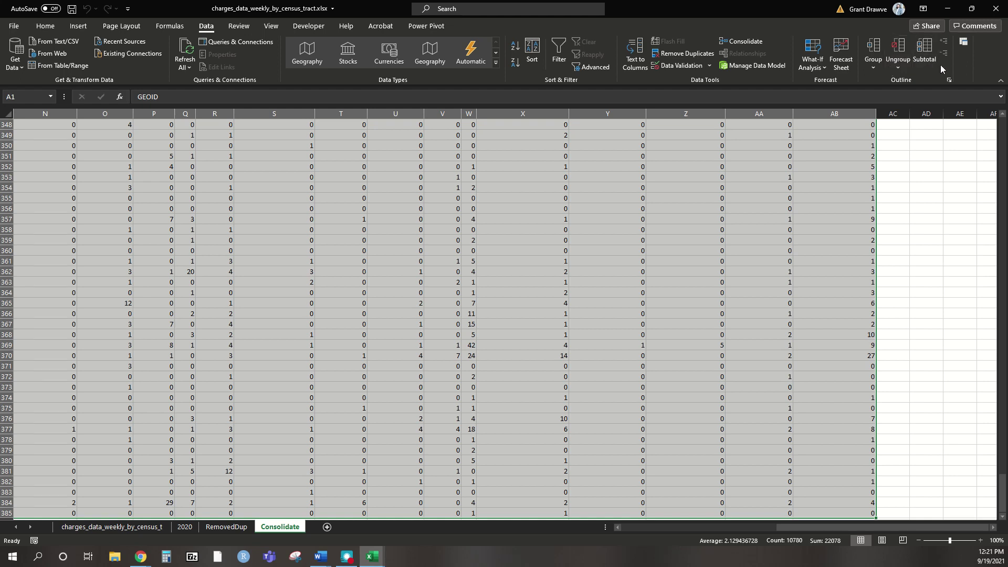
pyautogui.click(965, 44)
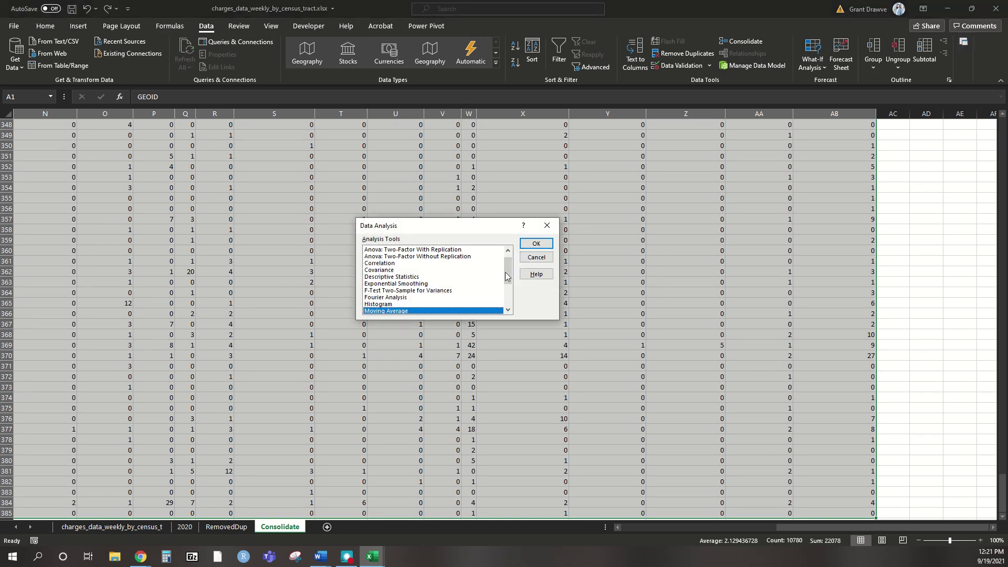
pyautogui.scroll(1, 483, 280)
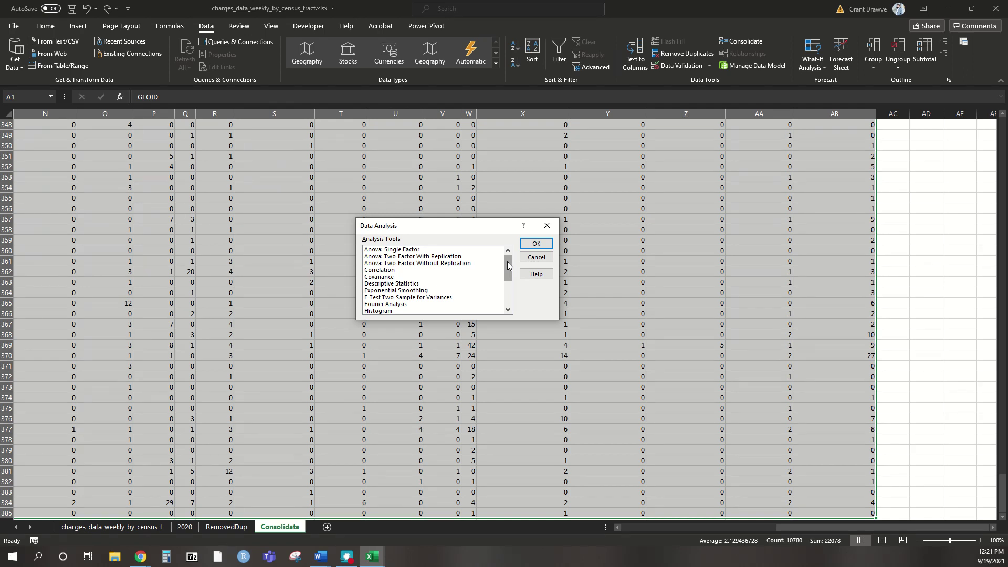
pyautogui.moveTo(507, 266); pyautogui.dragTo(505, 296)
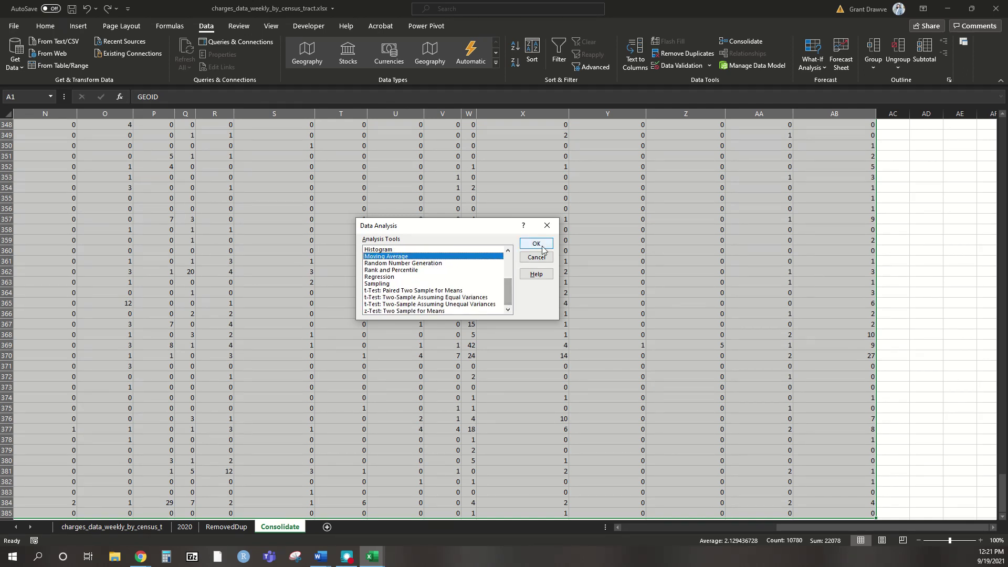
pyautogui.click(546, 225)
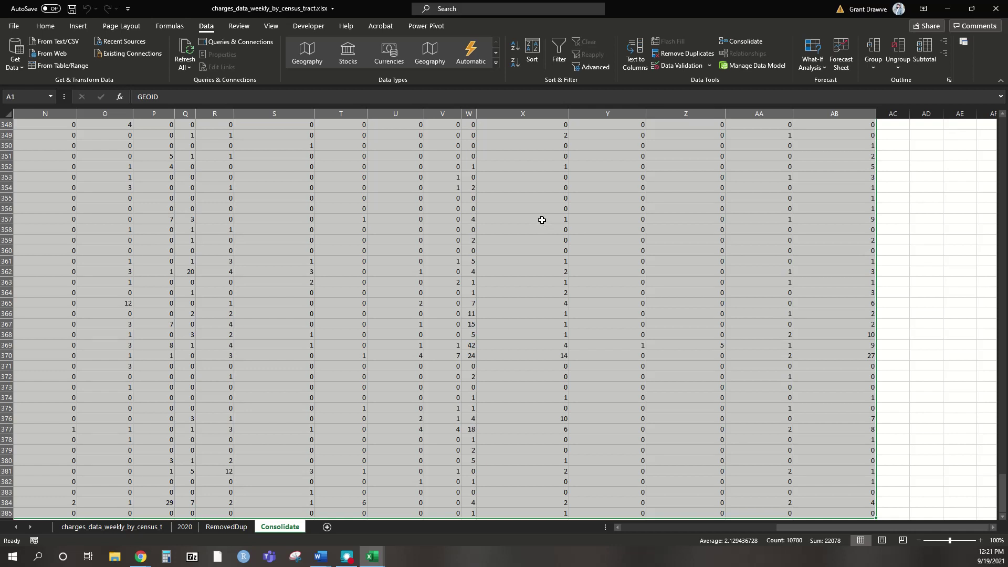